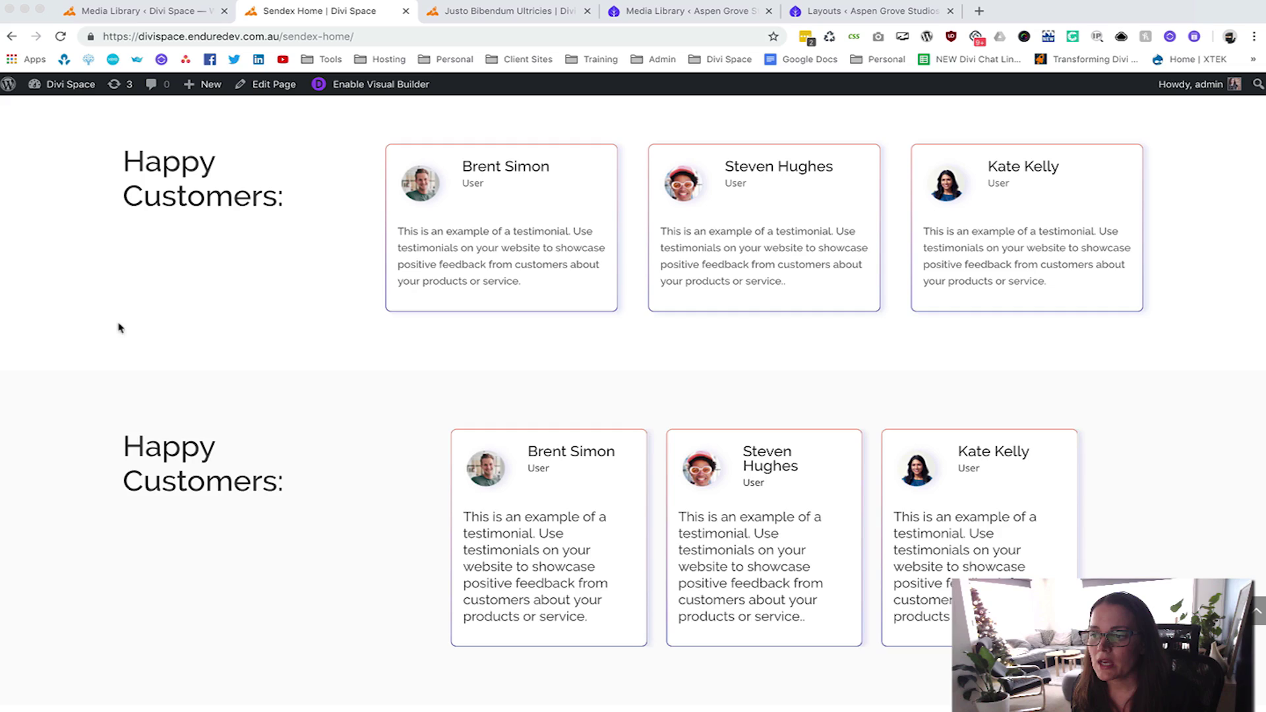
# Enable the Visual Builder on the Sendex Home page.
pyautogui.scroll(10, 92, 325)
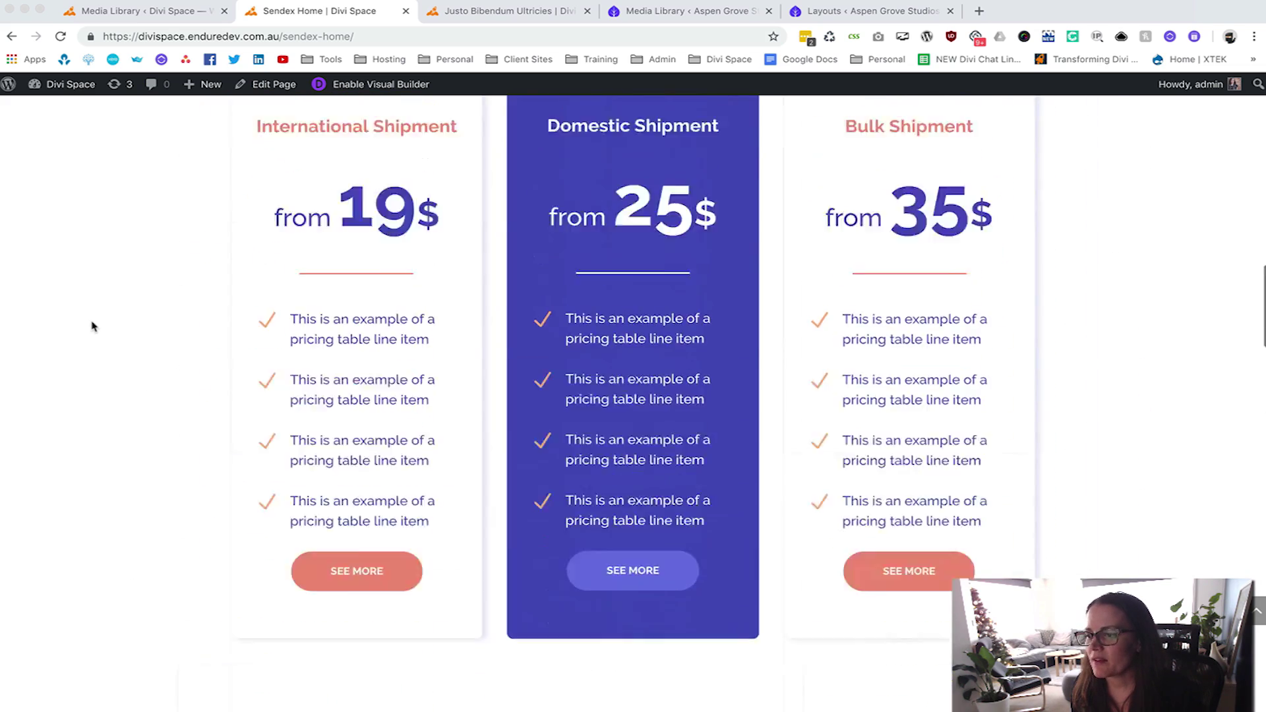
pyautogui.scroll(15, 92, 325)
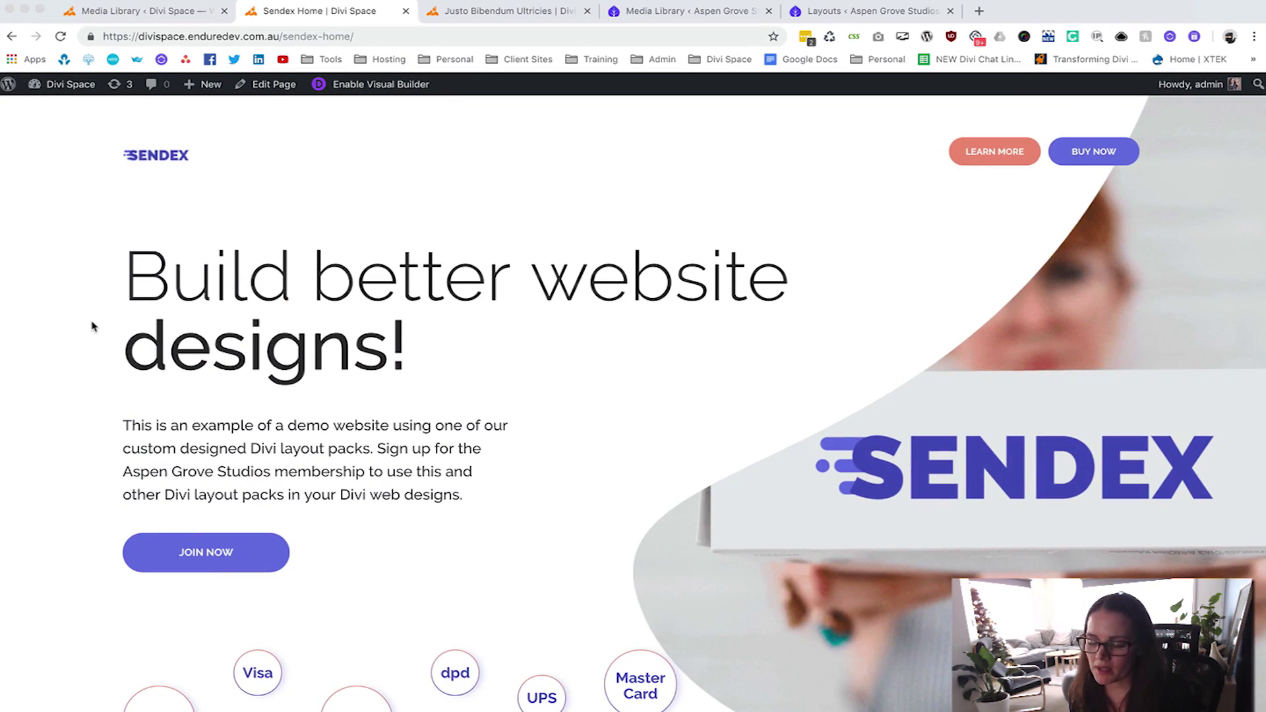
pyautogui.scroll(-15, 98, 344)
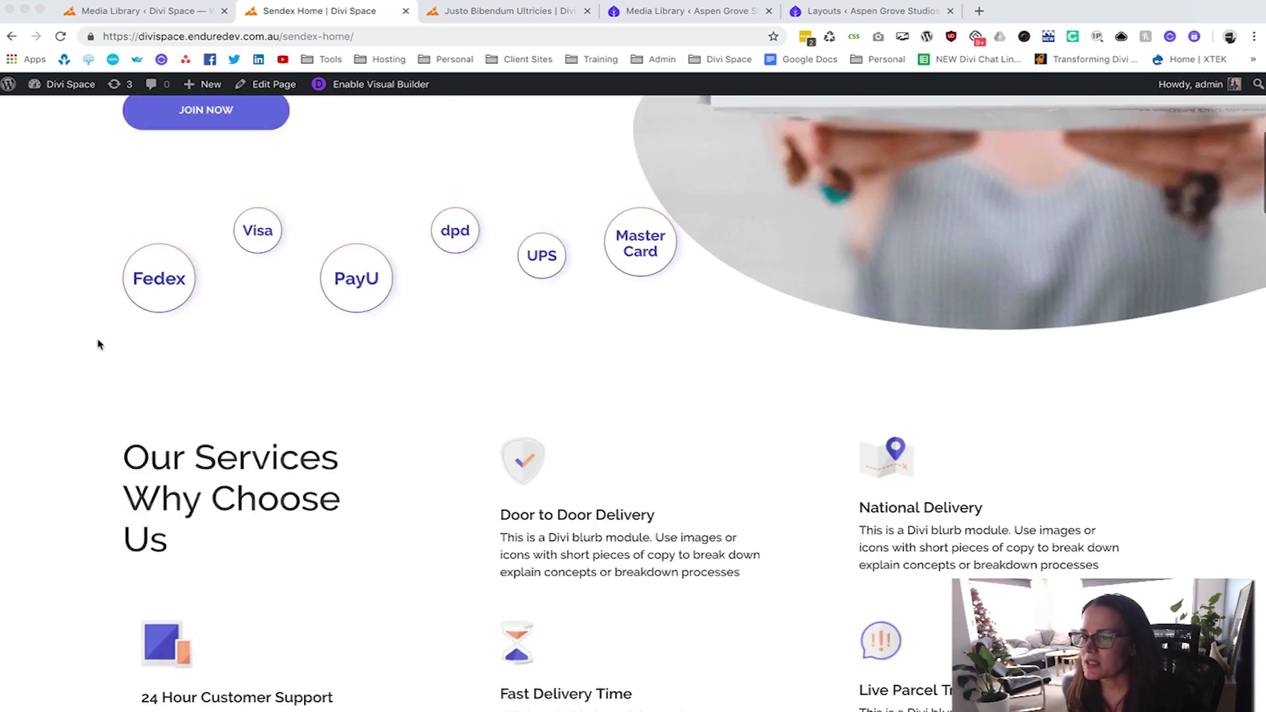
pyautogui.scroll(4, 97, 344)
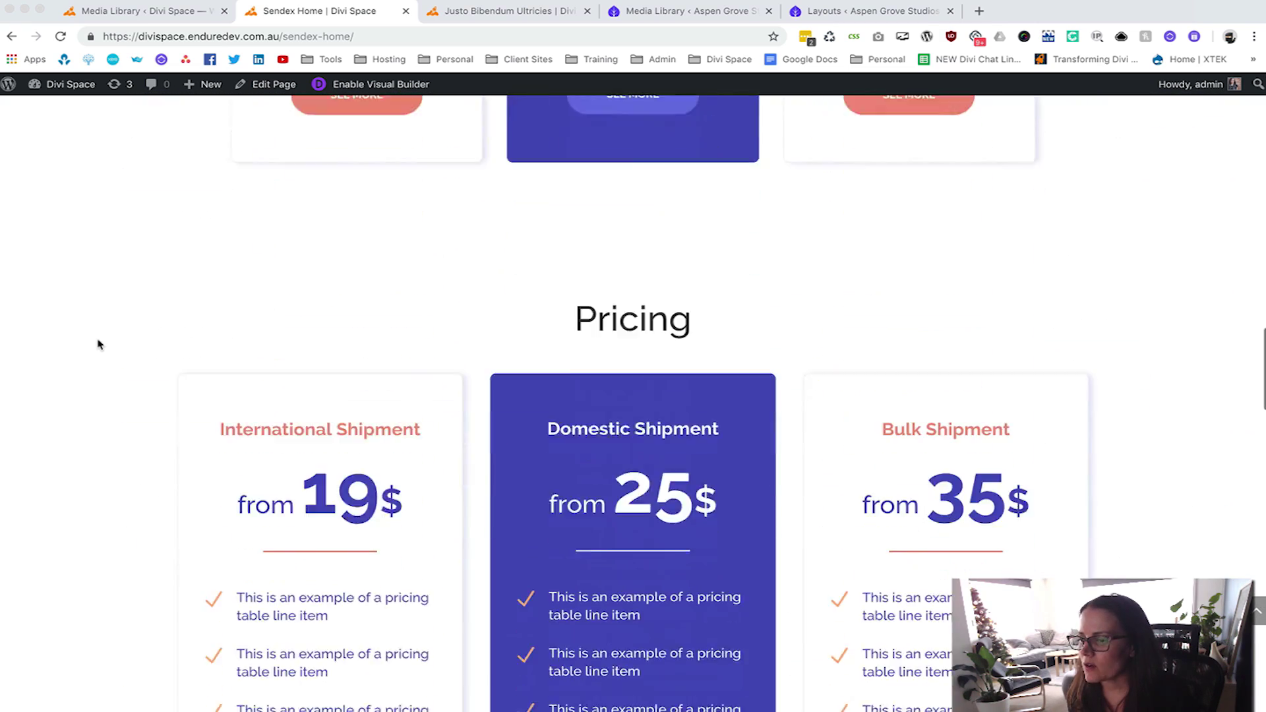
pyautogui.scroll(-12, 97, 344)
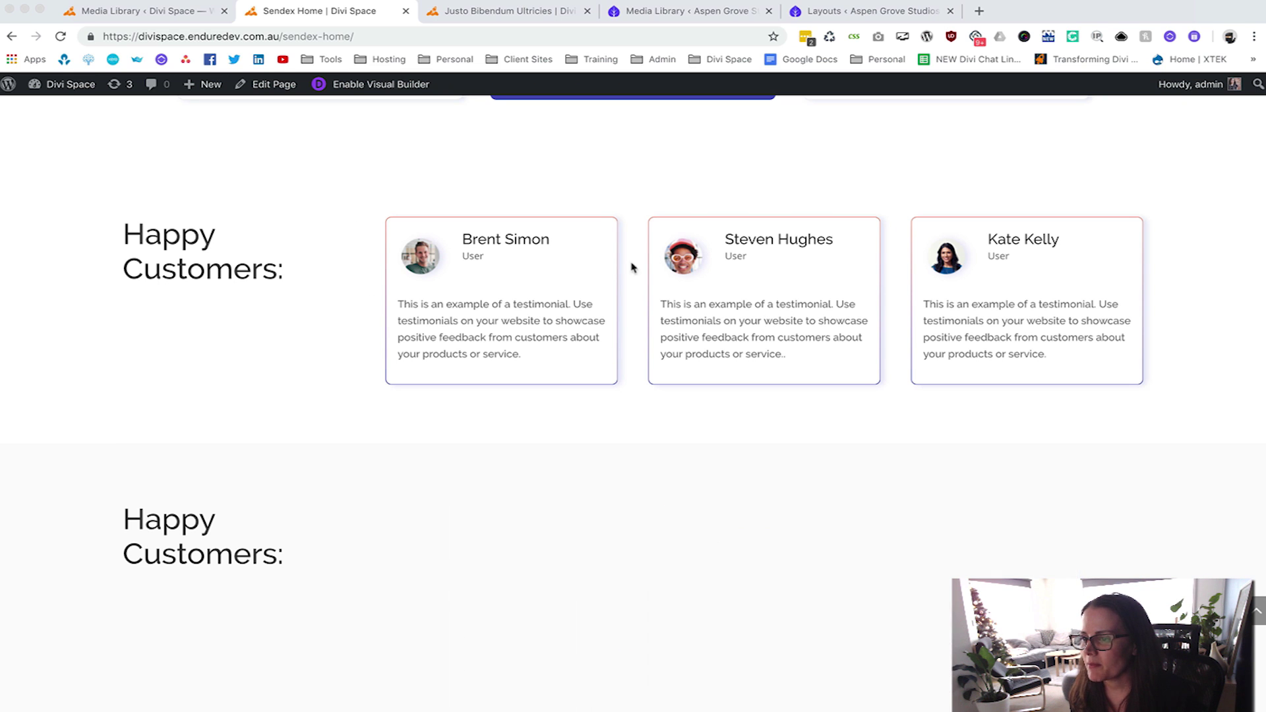
pyautogui.scroll(-2, 794, 328)
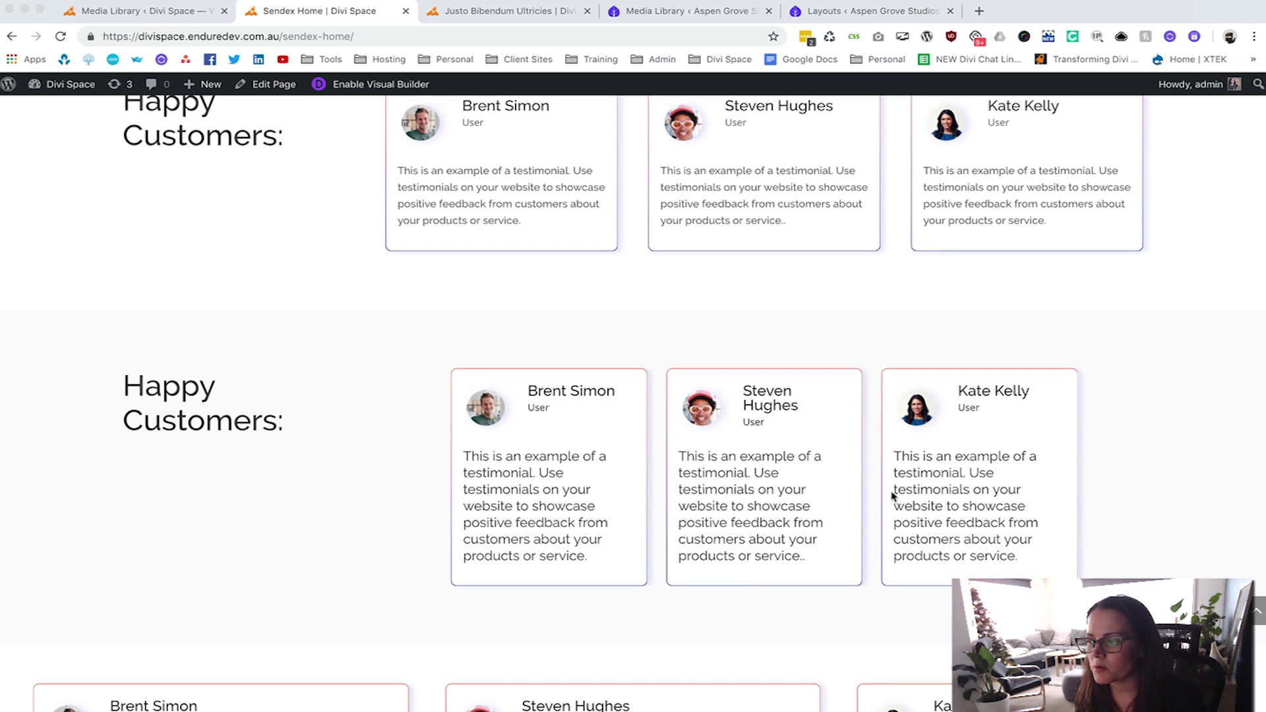
pyautogui.scroll(-1, 405, 485)
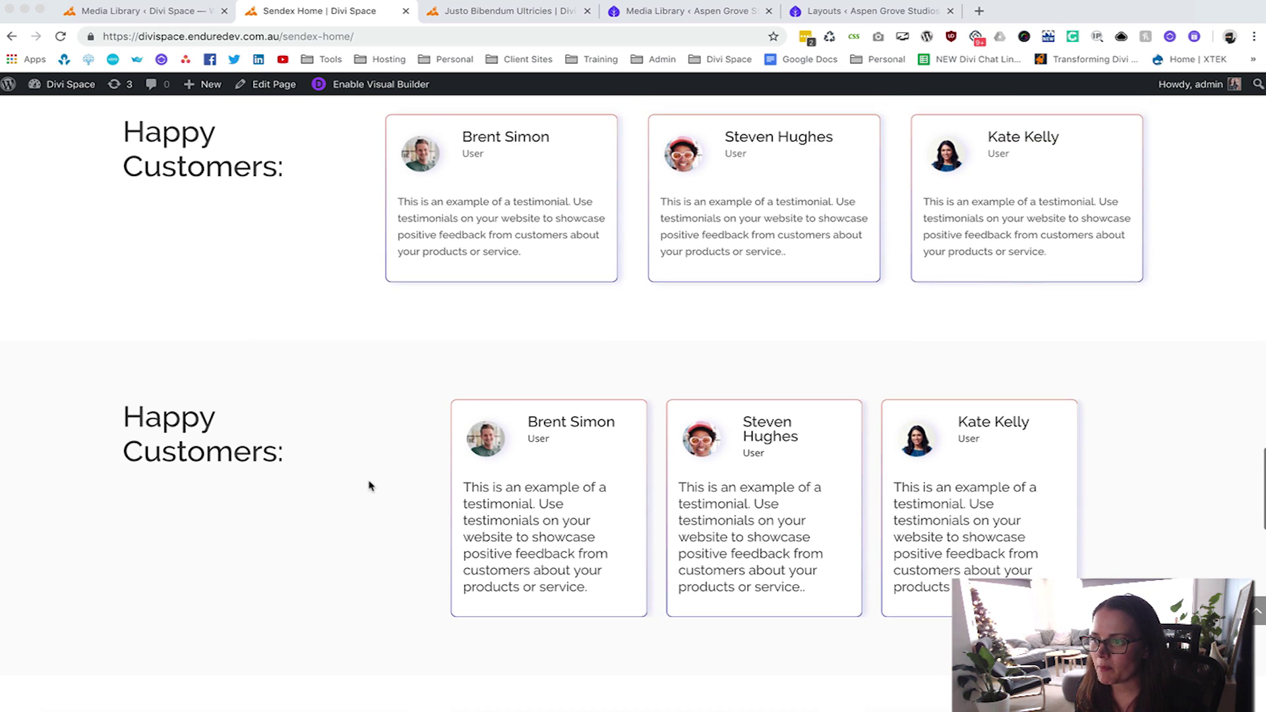
pyautogui.scroll(-2, 300, 488)
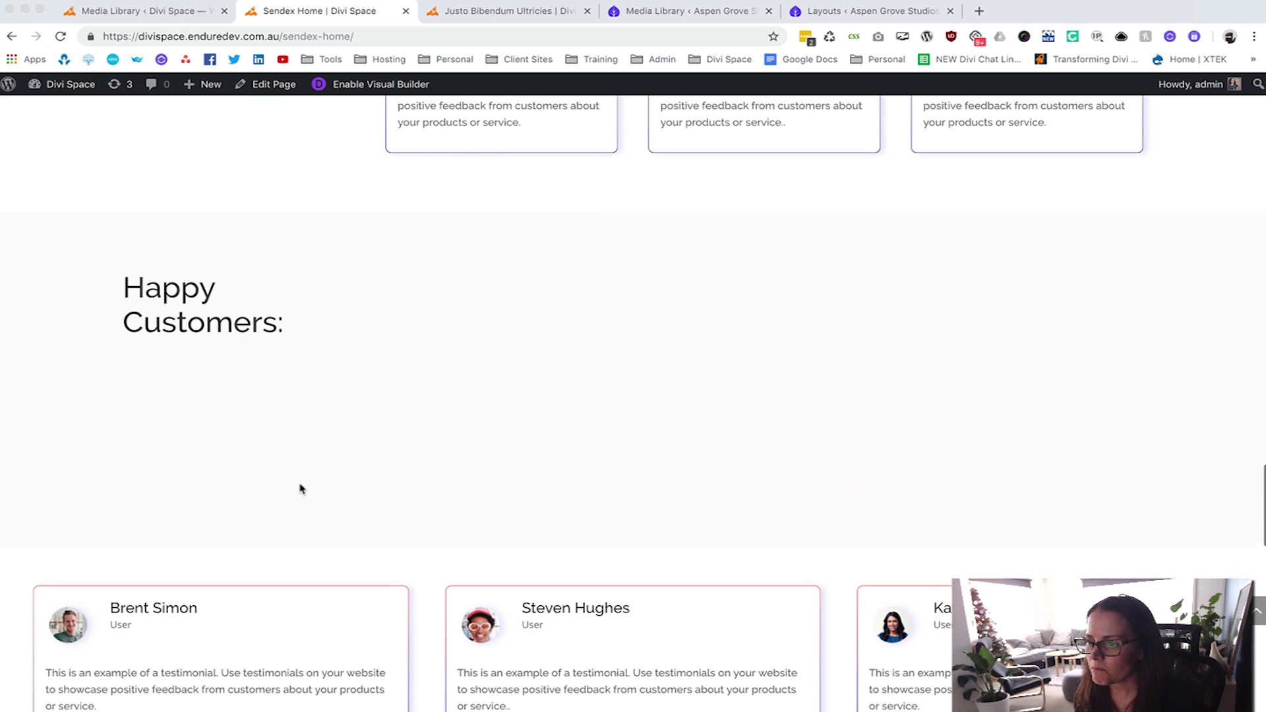
pyautogui.scroll(3, 300, 488)
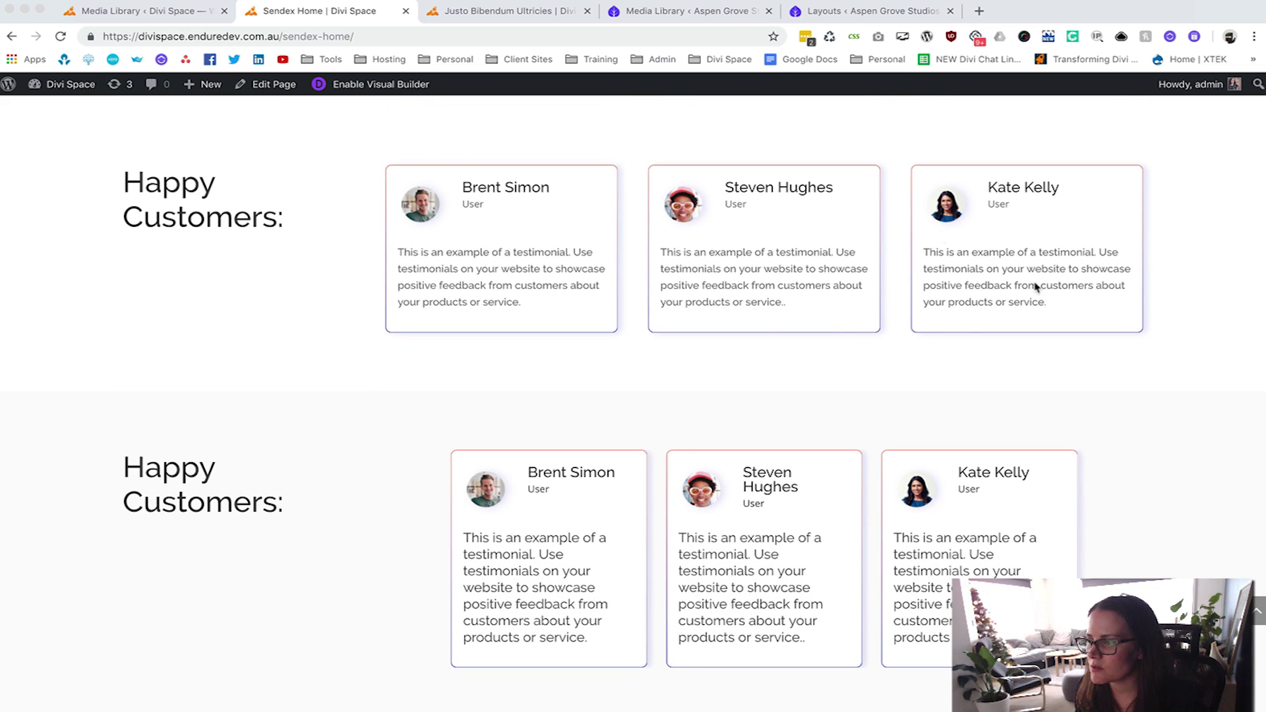
pyautogui.scroll(-7, 402, 246)
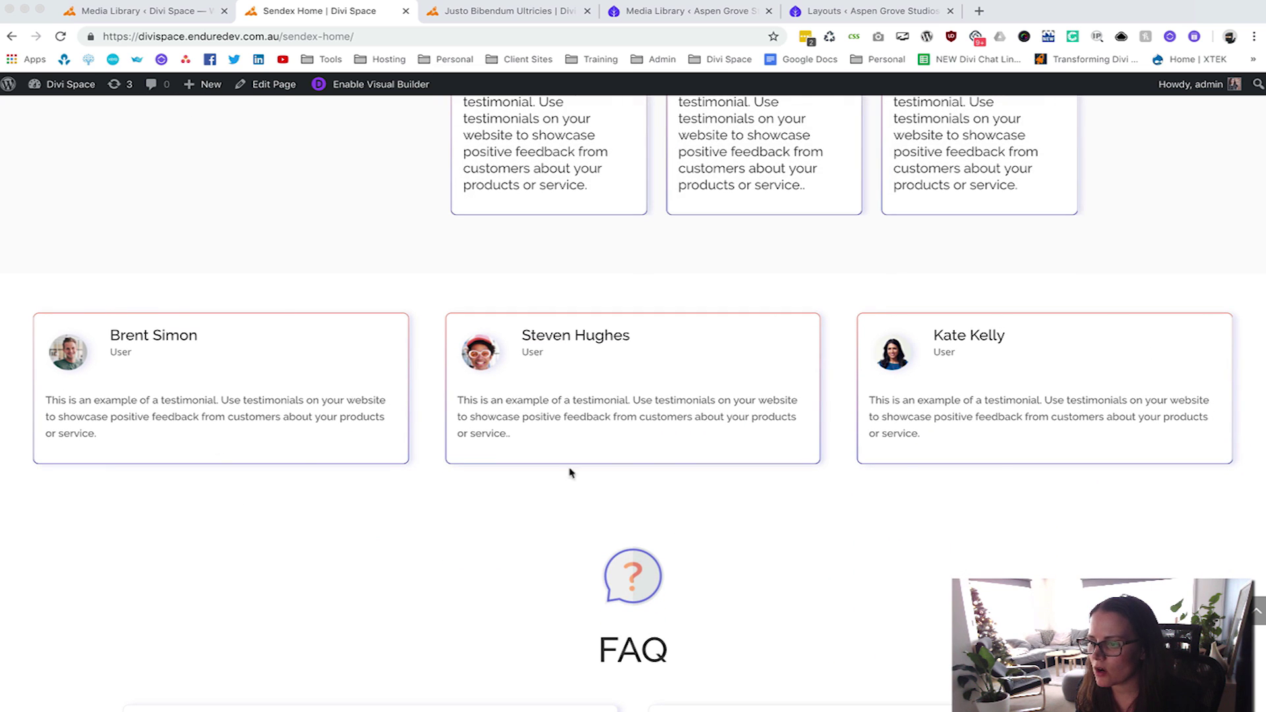
pyautogui.scroll(12, 775, 373)
pyautogui.scroll(-2, 628, 424)
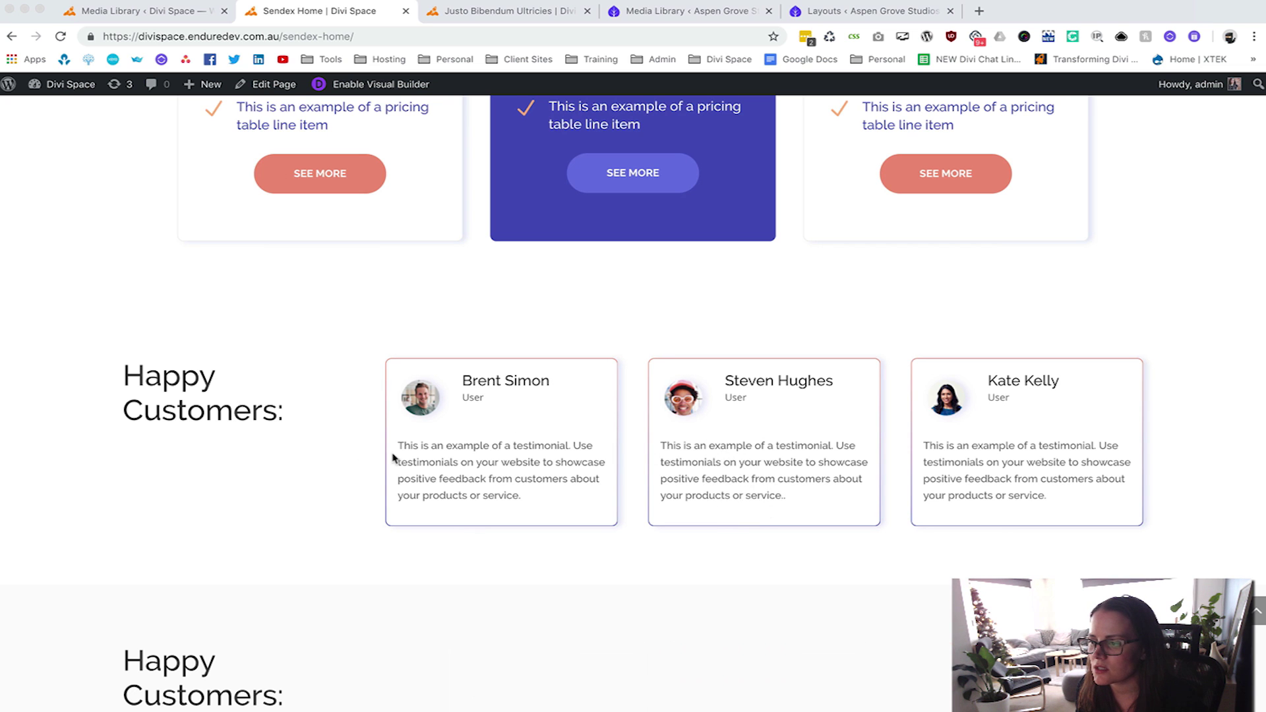
pyautogui.scroll(-6, 393, 455)
pyautogui.scroll(-4, 386, 457)
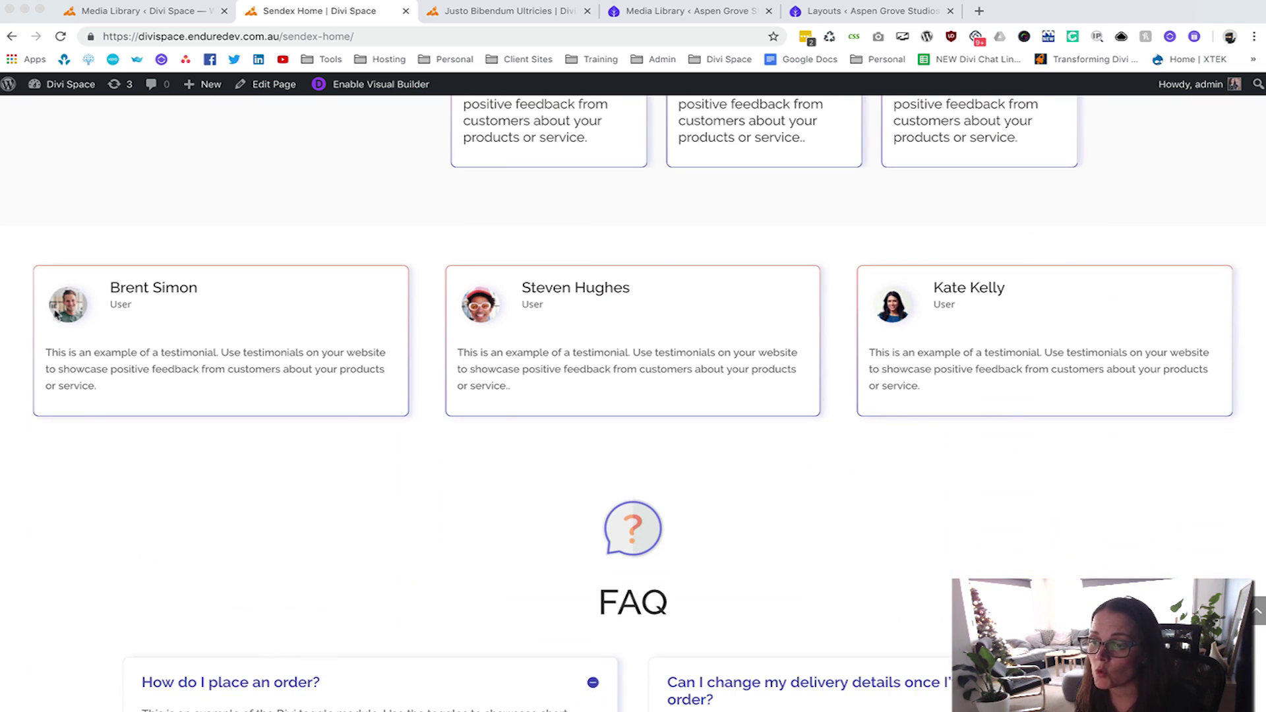
pyautogui.scroll(1, 56, 313)
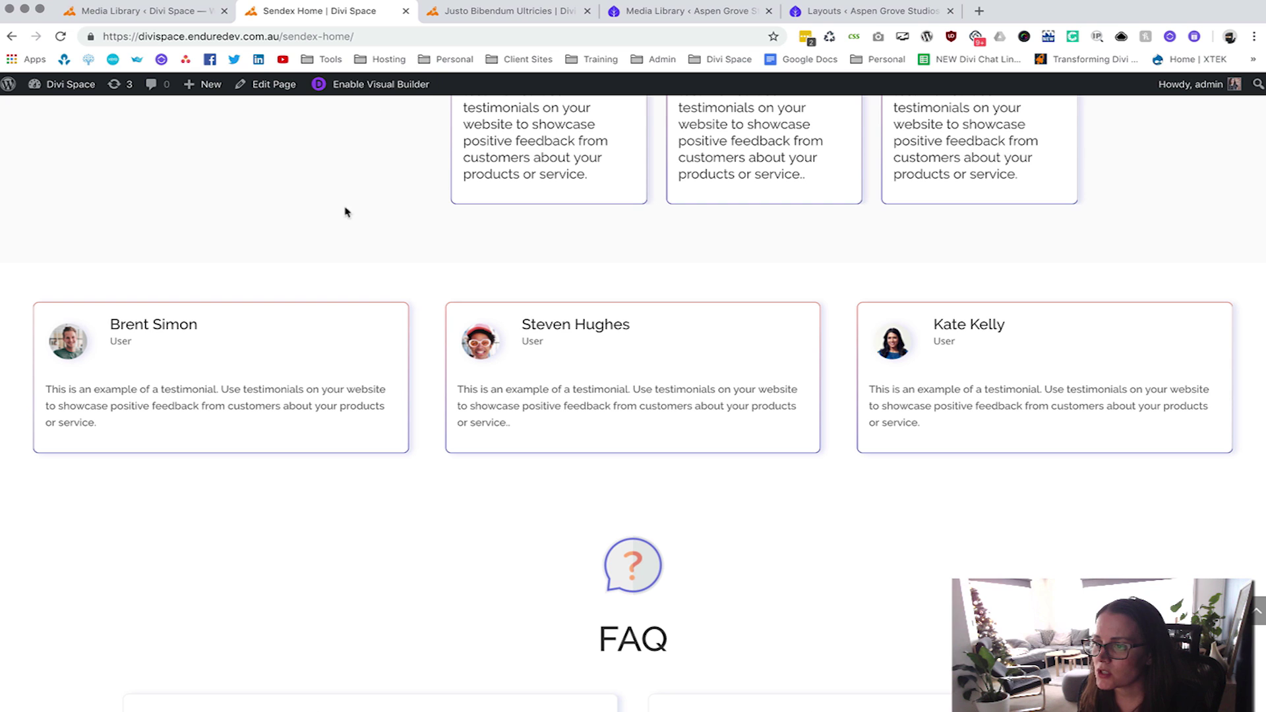
pyautogui.click(381, 84)
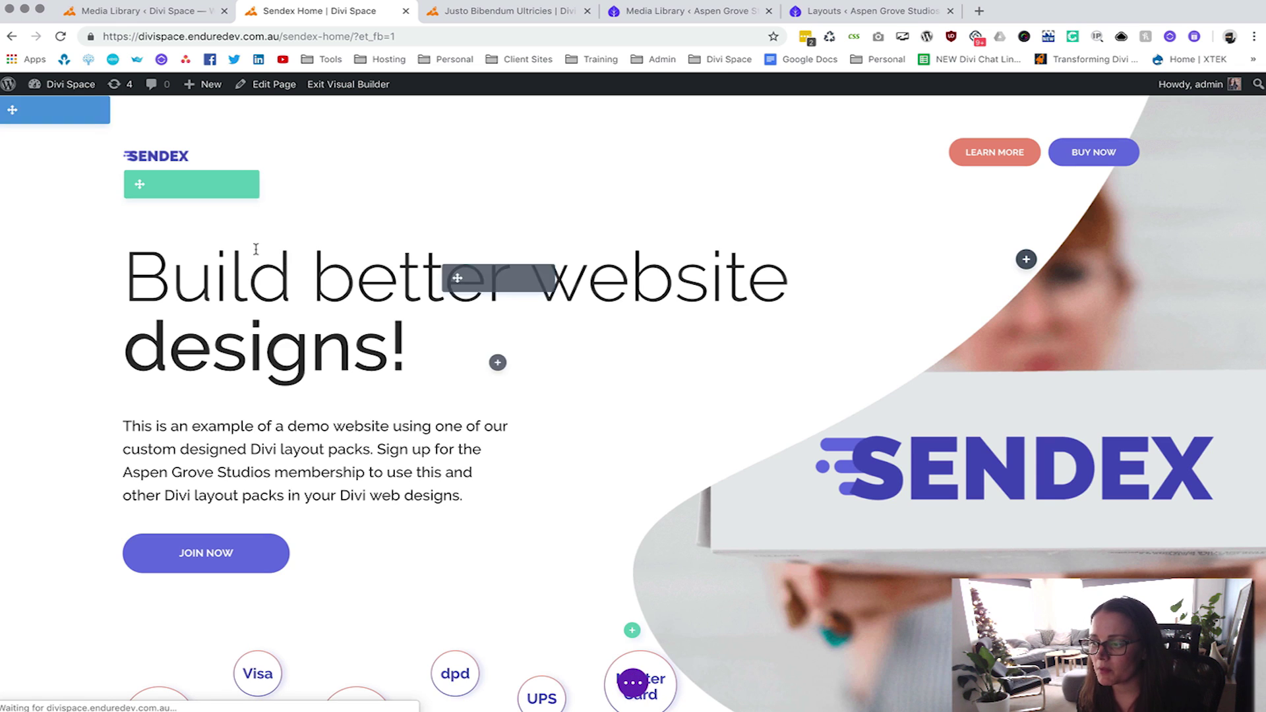
# Scroll down to the full-width testimonial row above the FAQ.
pyautogui.scroll(-2, 288, 338)
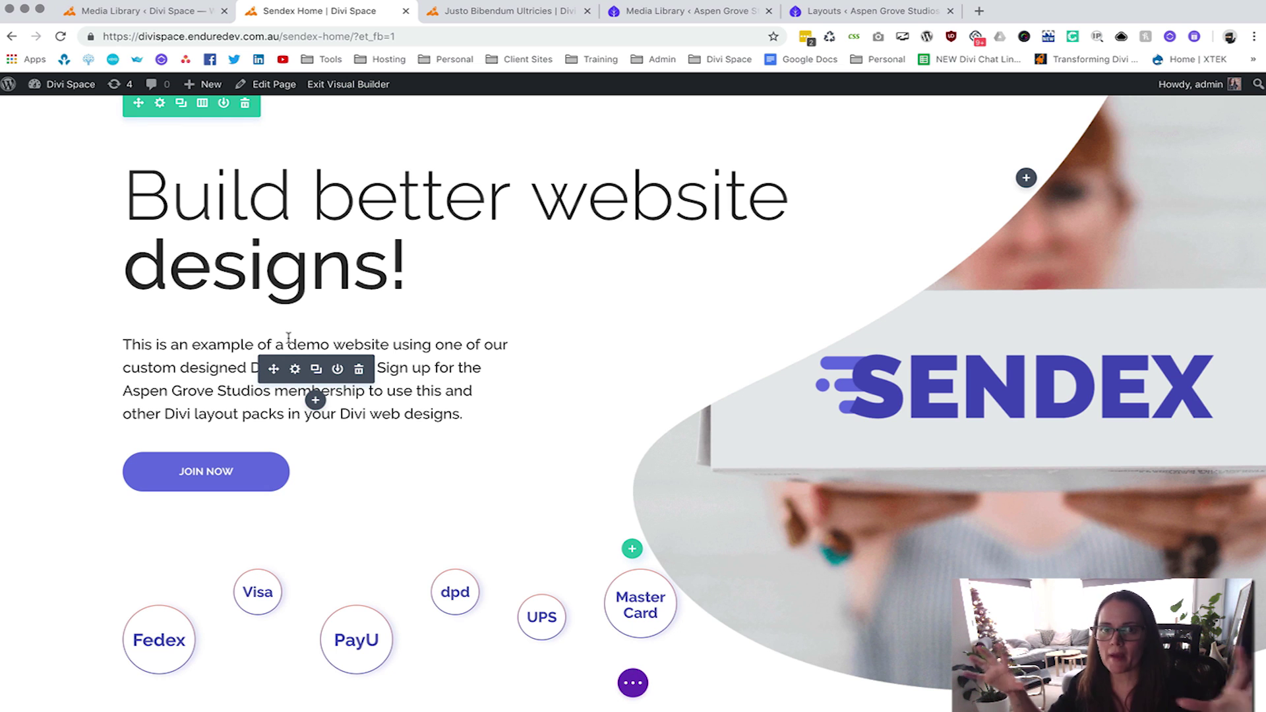
pyautogui.scroll(-15, 288, 338)
pyautogui.scroll(-15, 288, 338)
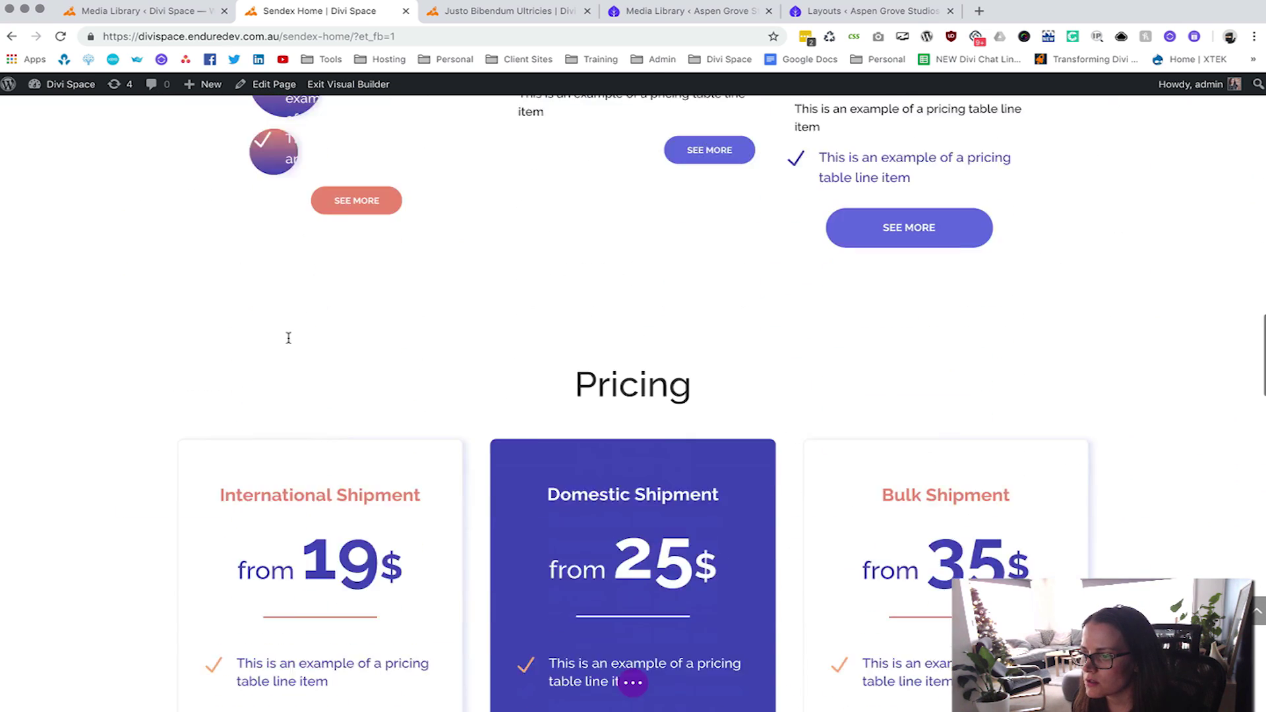
pyautogui.scroll(-5, 288, 338)
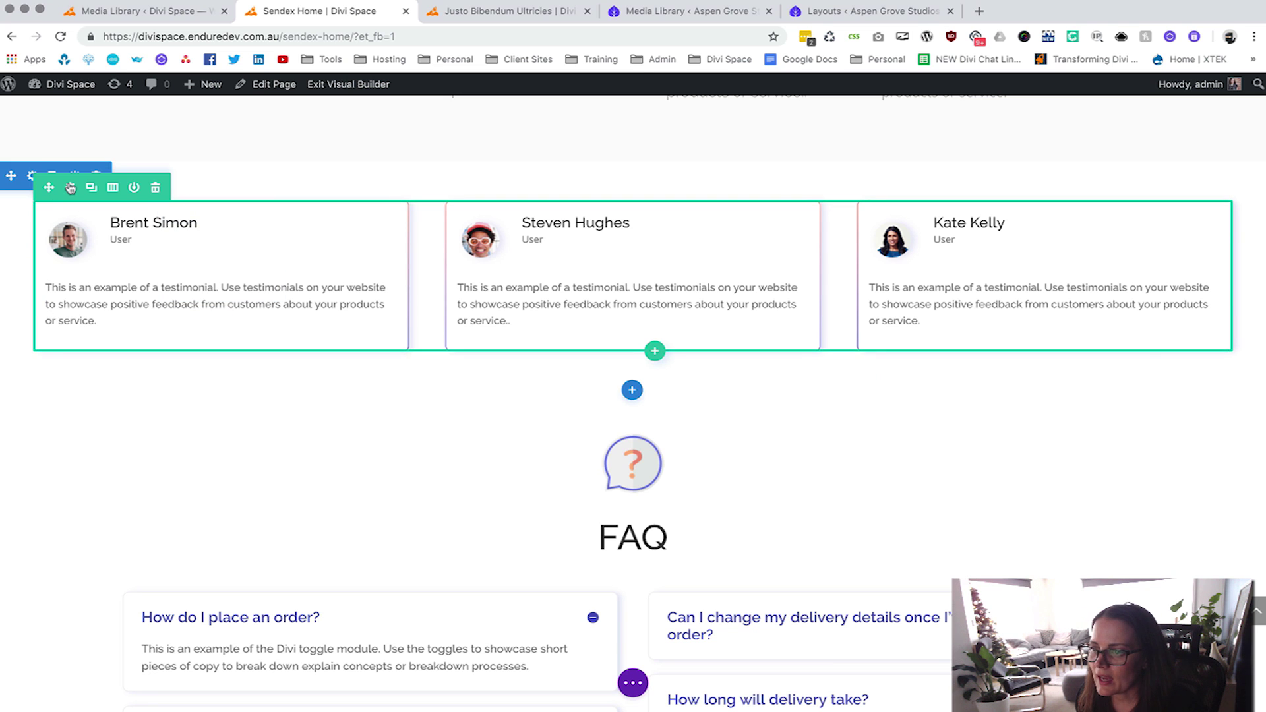
pyautogui.click(70, 188)
pyautogui.click(694, 161)
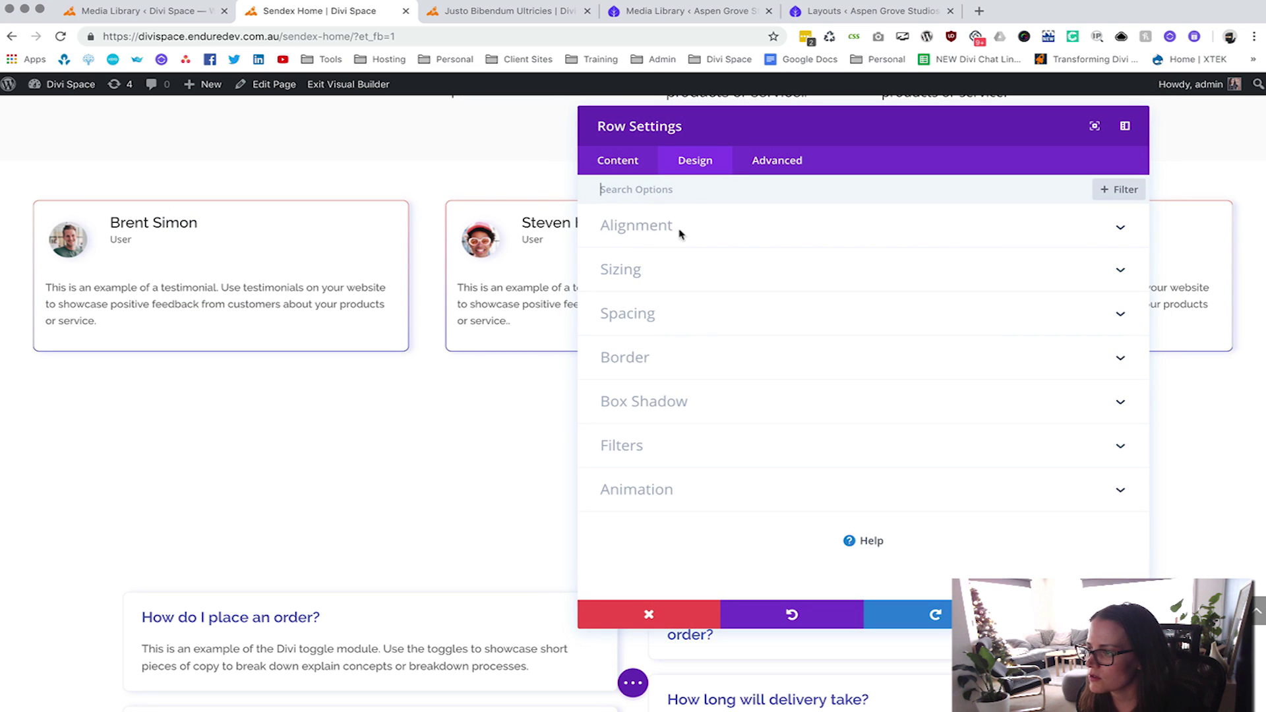
pyautogui.click(632, 272)
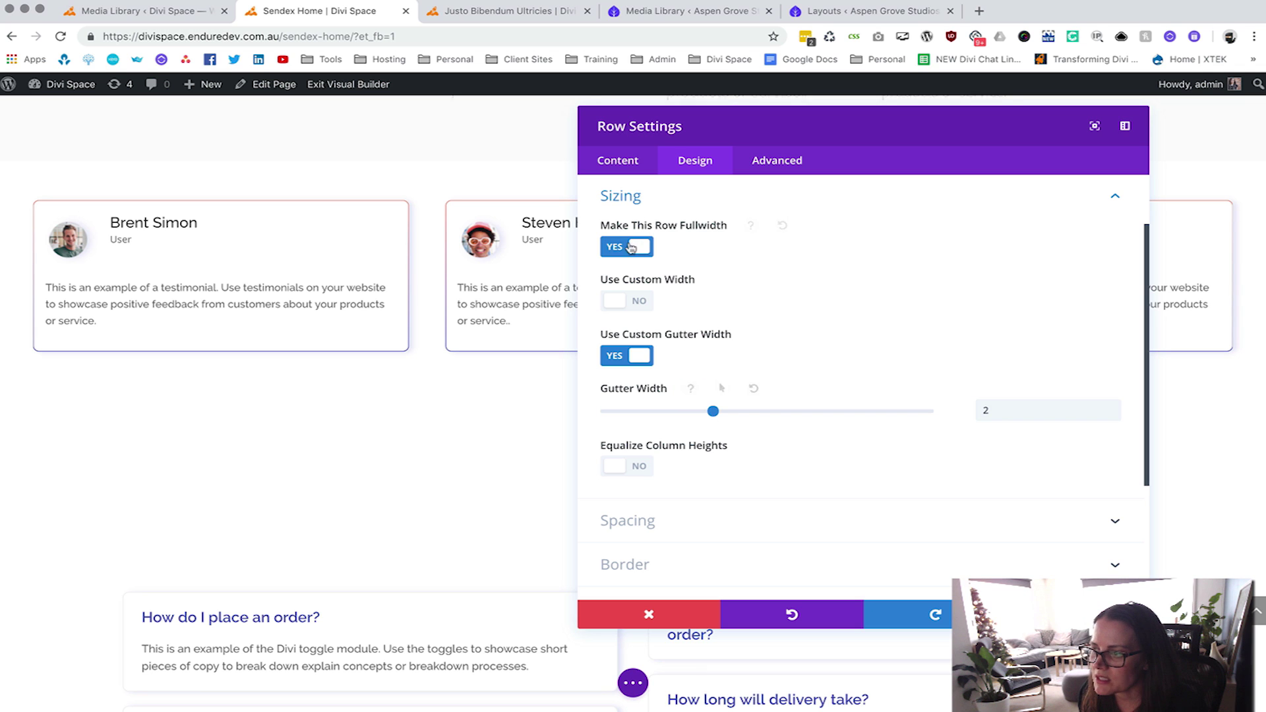
pyautogui.scroll(-2, 681, 458)
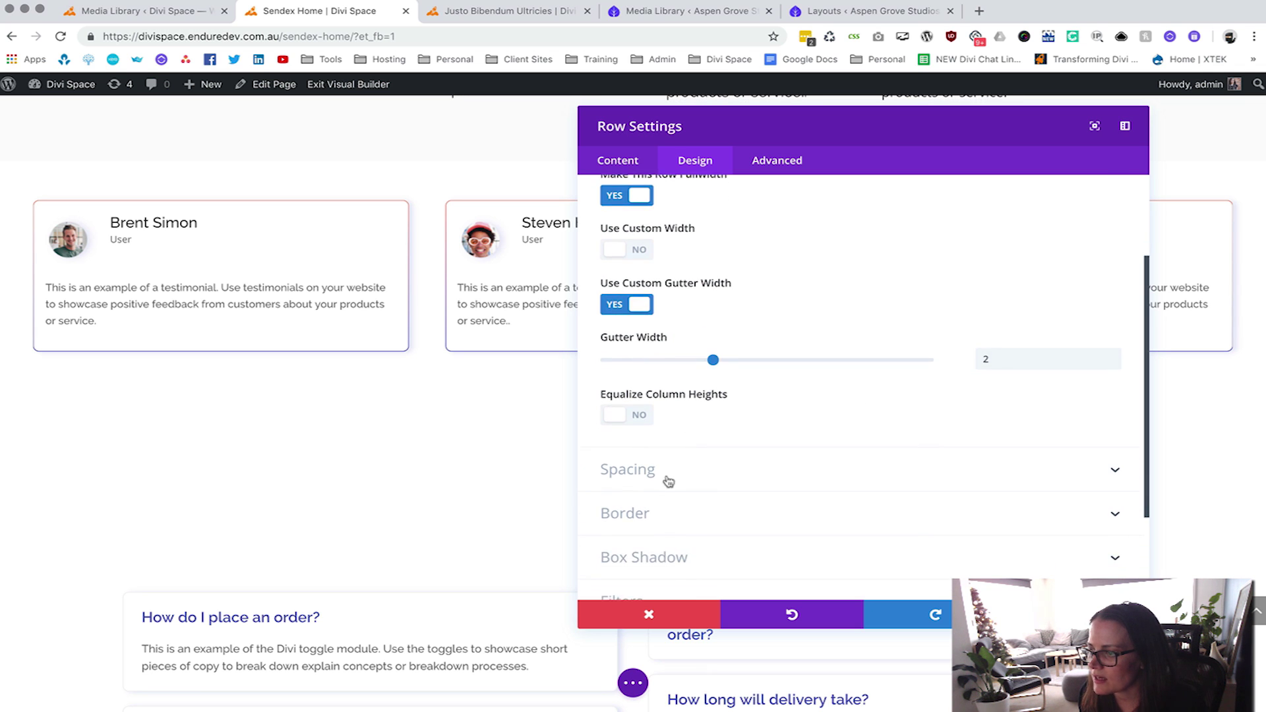
pyautogui.click(670, 476)
pyautogui.scroll(1, 634, 350)
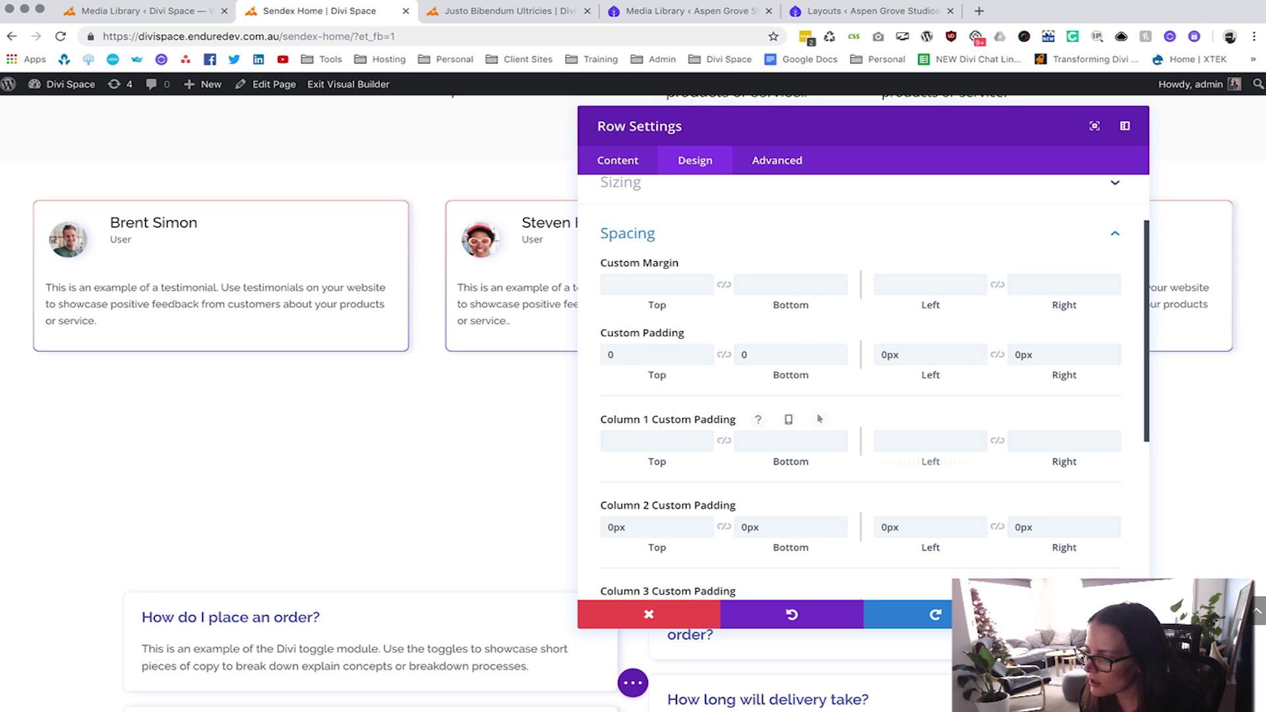
pyautogui.press('Escape')
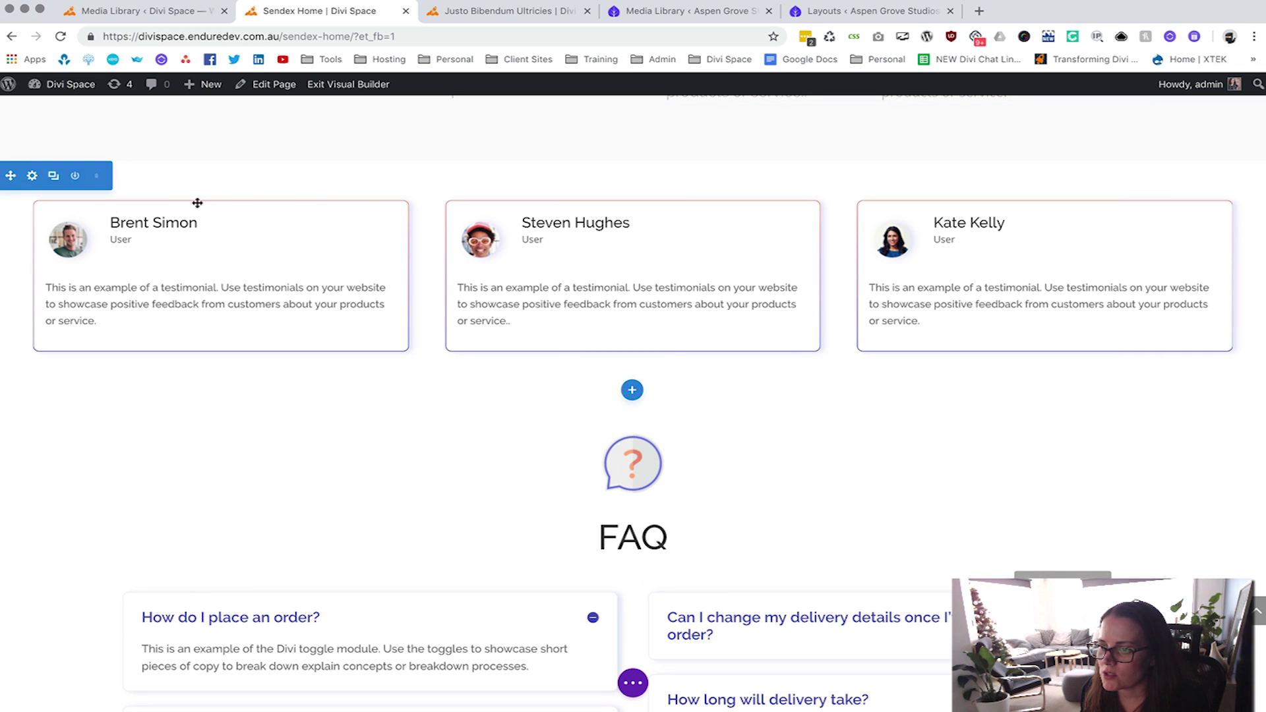
pyautogui.scroll(3, 294, 343)
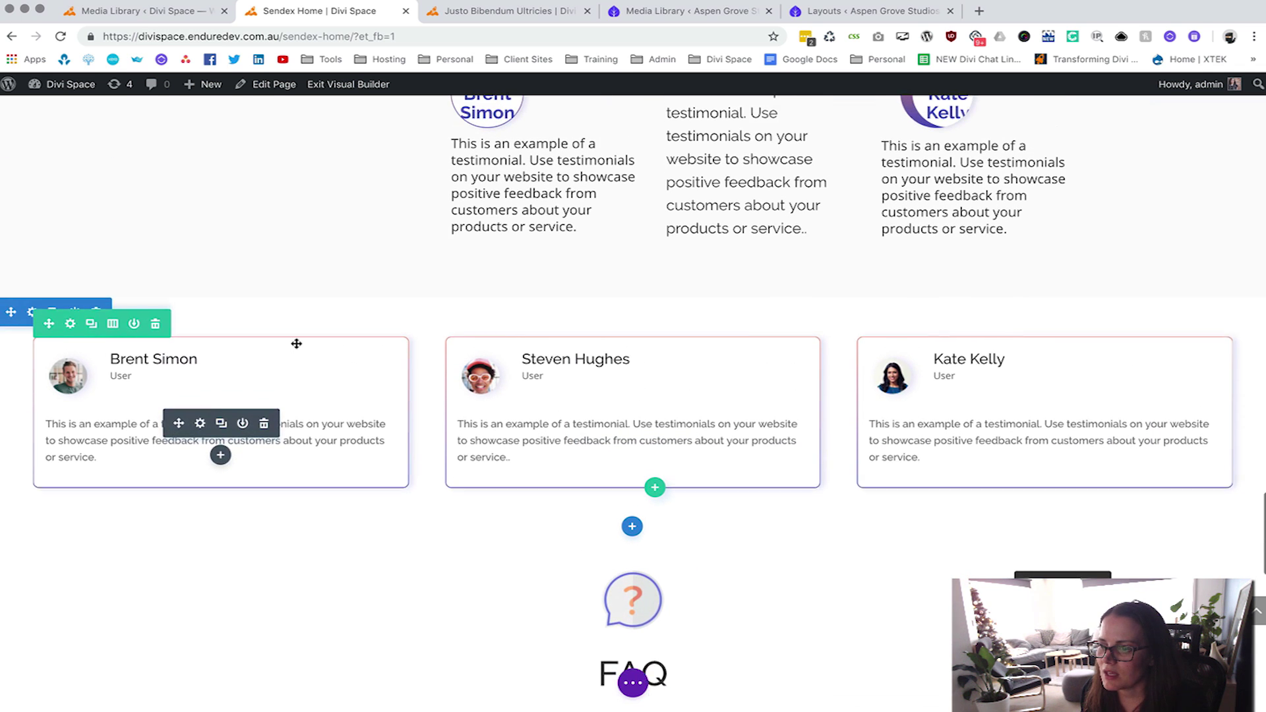
pyautogui.rightClick(67, 373)
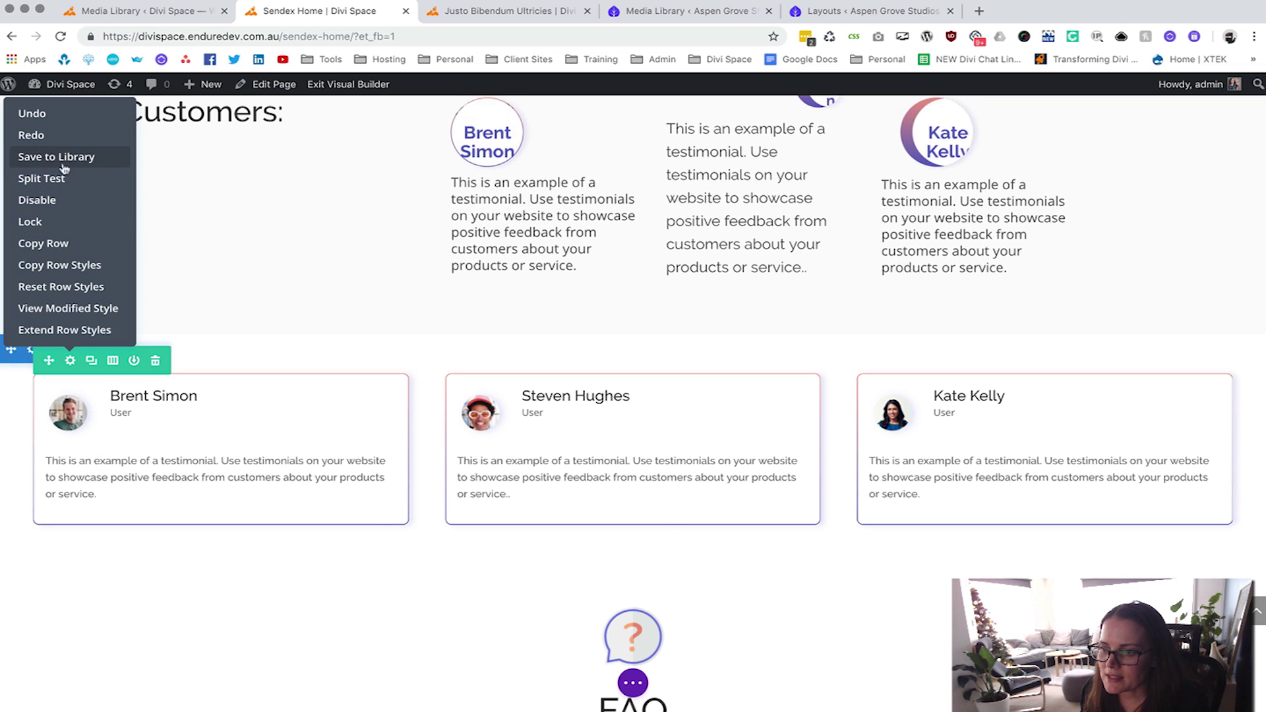
pyautogui.click(42, 577)
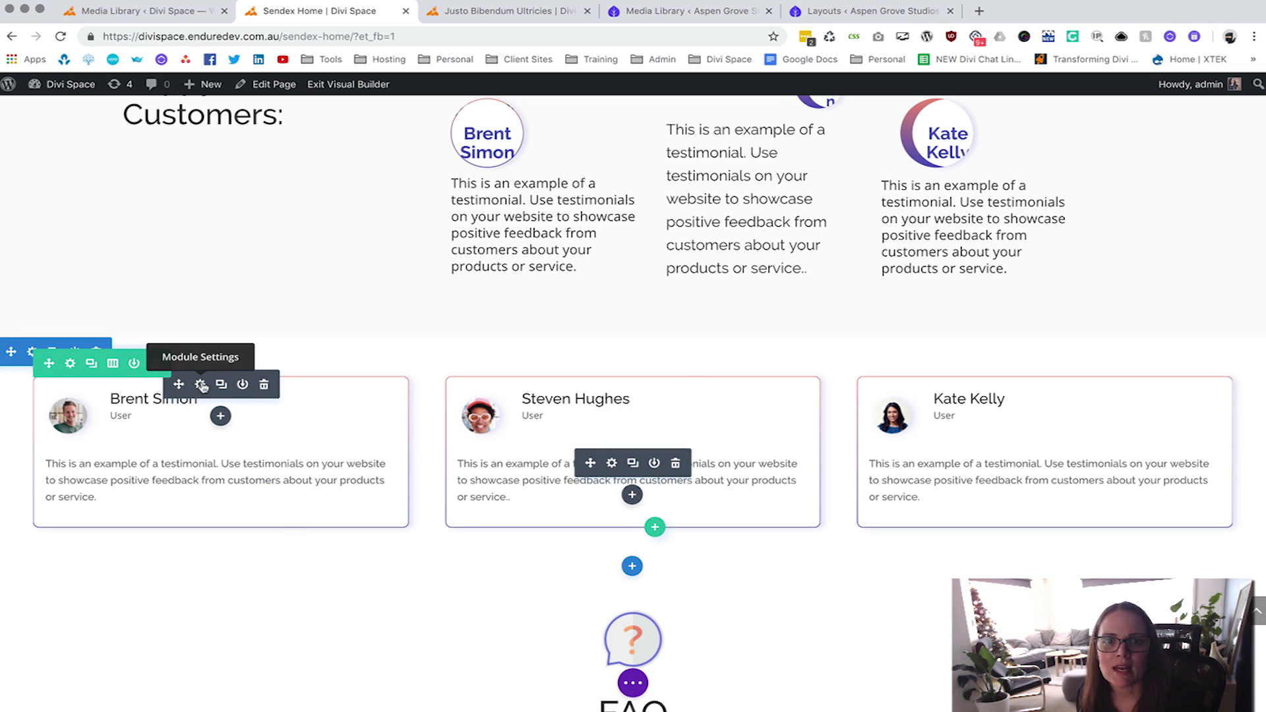
# Replace the first testimonial card's image with the woman-with-glasses portrait.
pyautogui.click(202, 385)
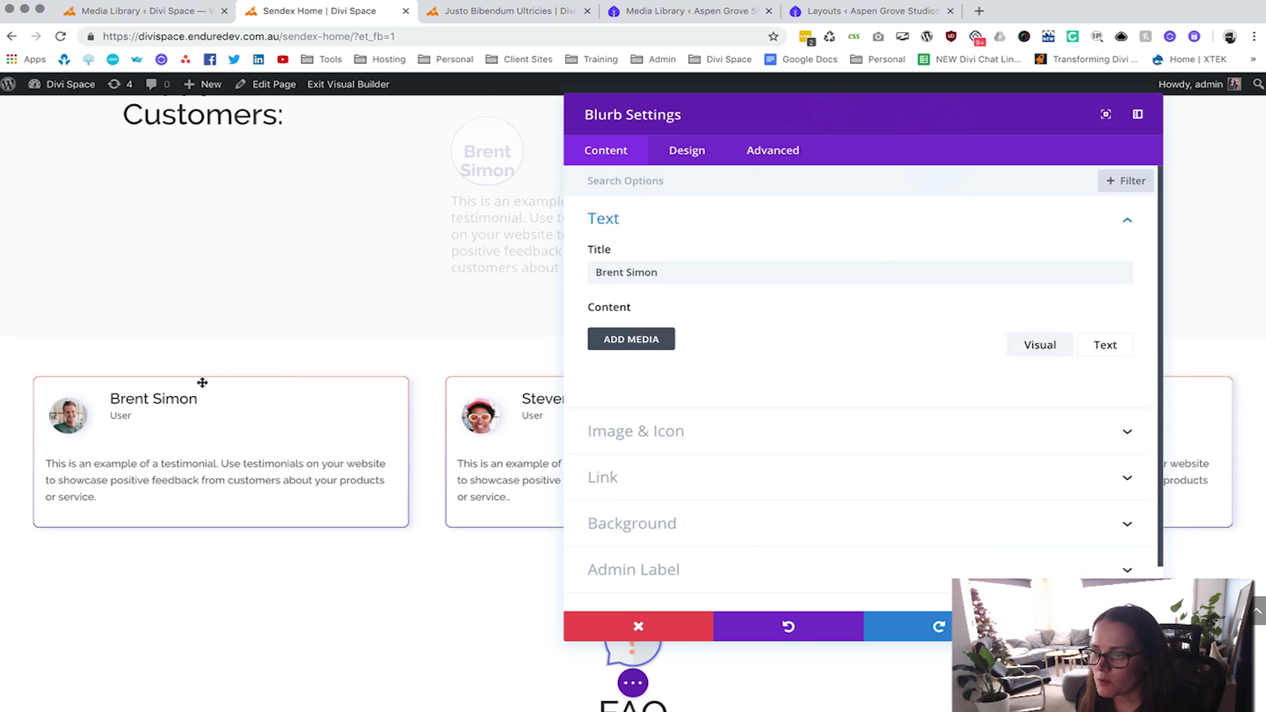
pyautogui.scroll(-2, 661, 440)
pyautogui.click(662, 452)
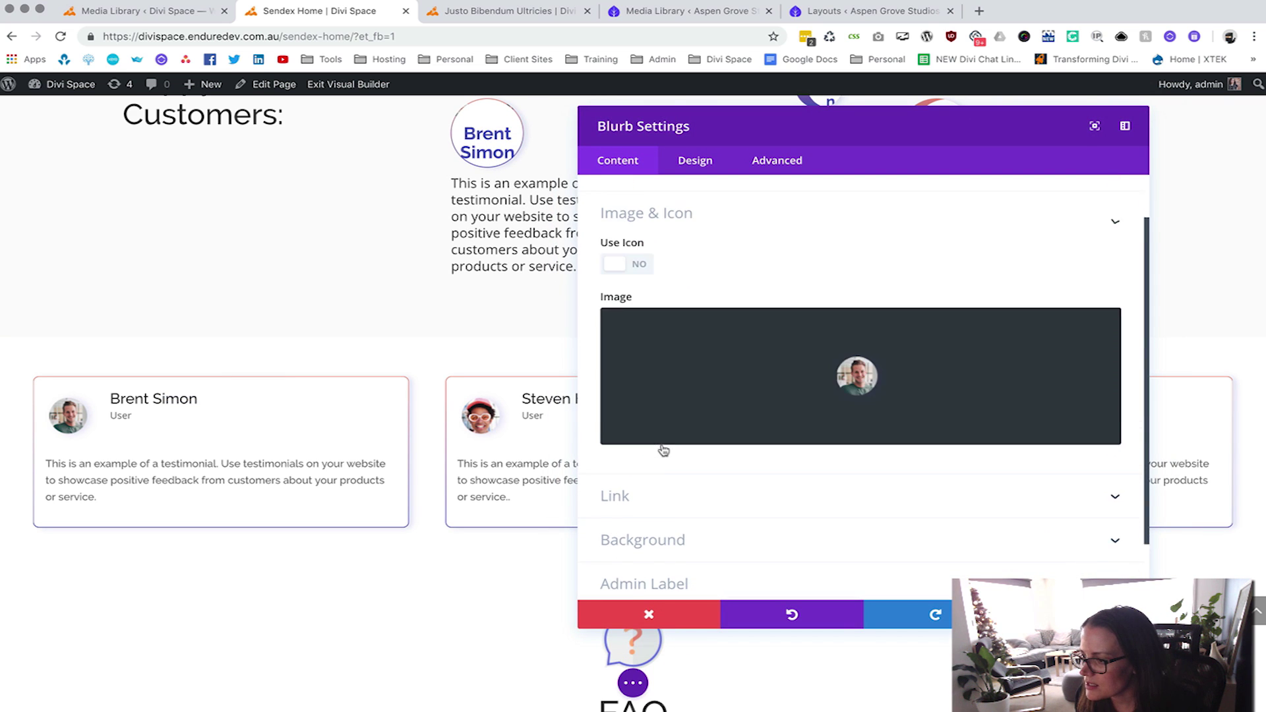
pyautogui.click(865, 363)
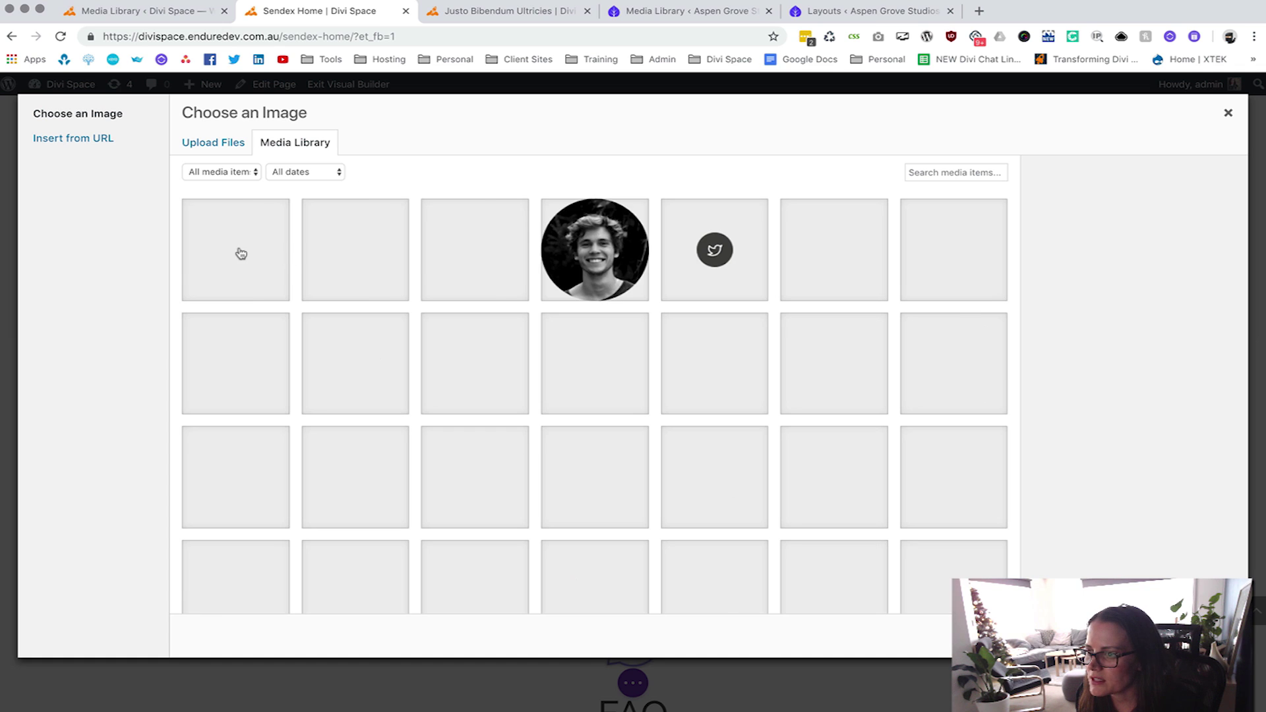
pyautogui.click(457, 265)
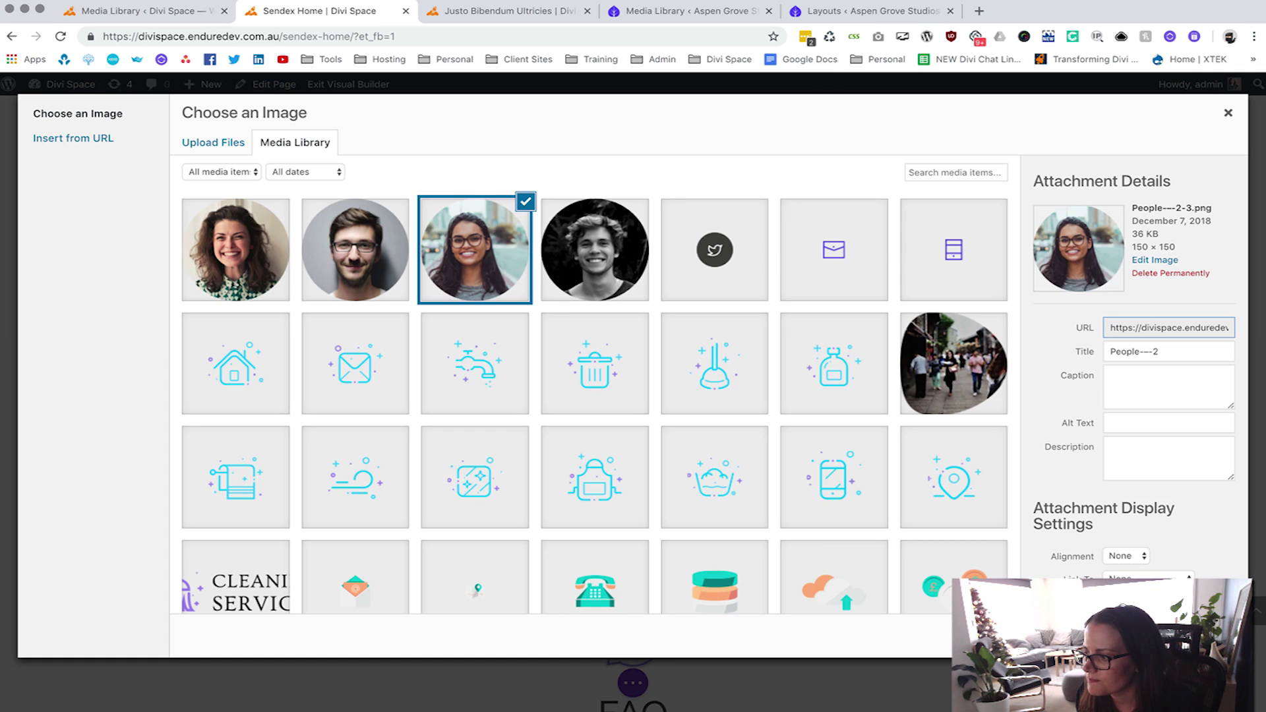
pyautogui.click(1187, 634)
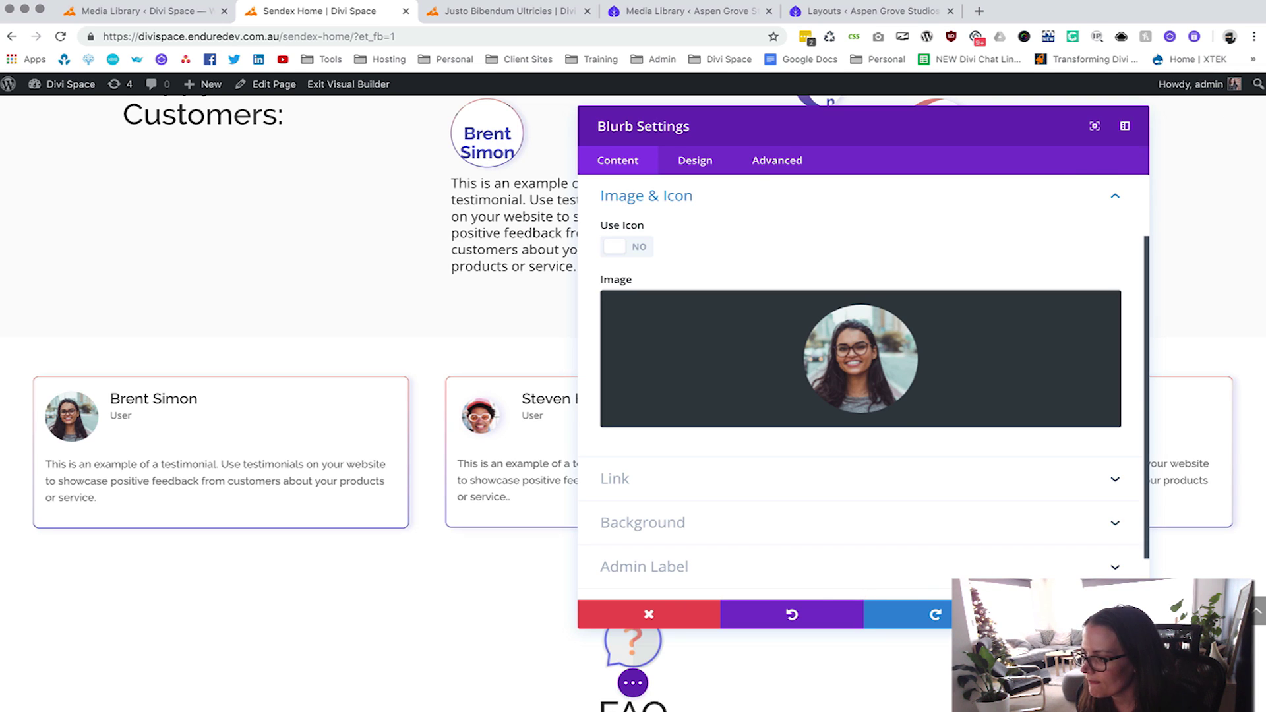
pyautogui.click(1079, 614)
# Look through the first card text's link and background options, leaving them unchanged.
pyautogui.click(611, 464)
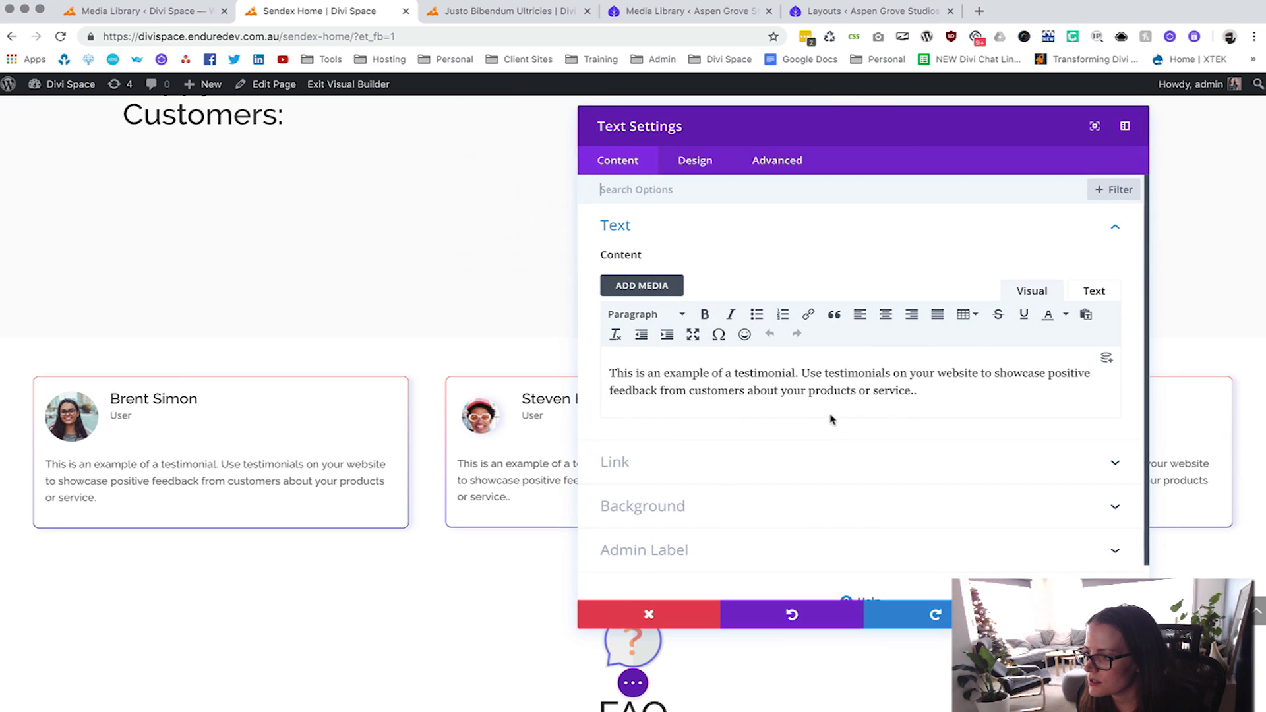
pyautogui.click(634, 465)
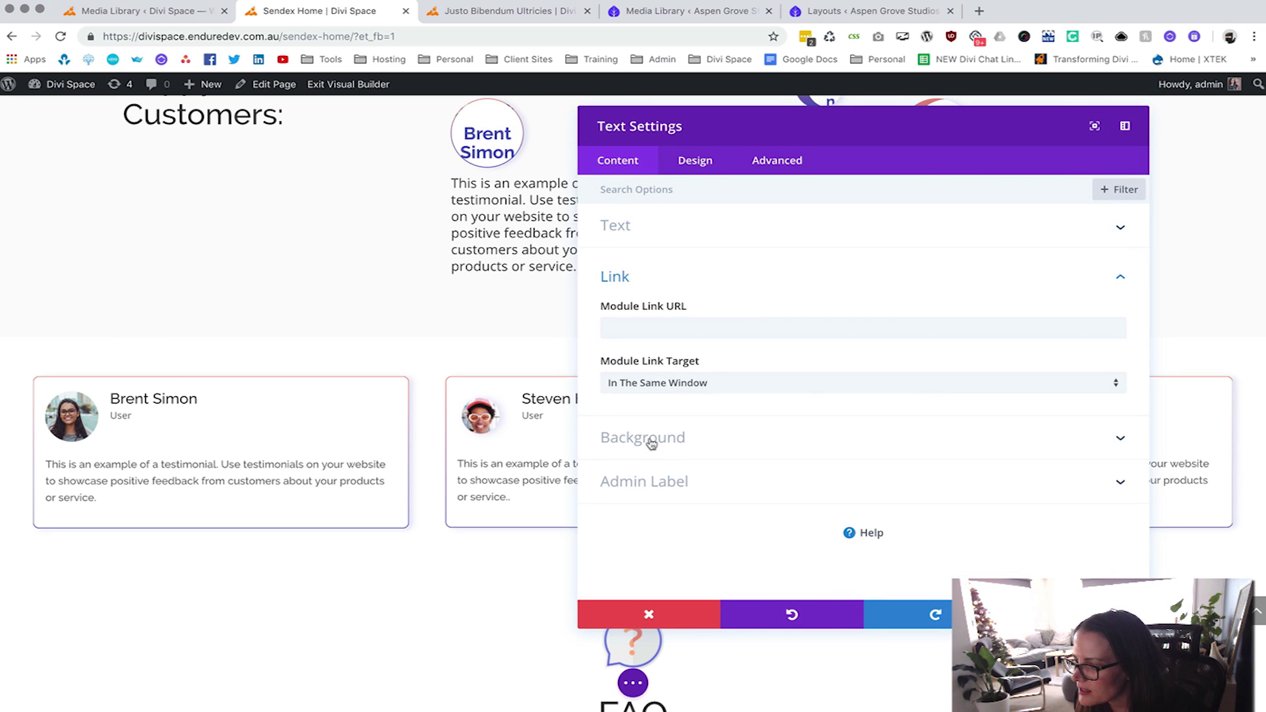
pyautogui.click(652, 438)
pyautogui.scroll(2, 671, 389)
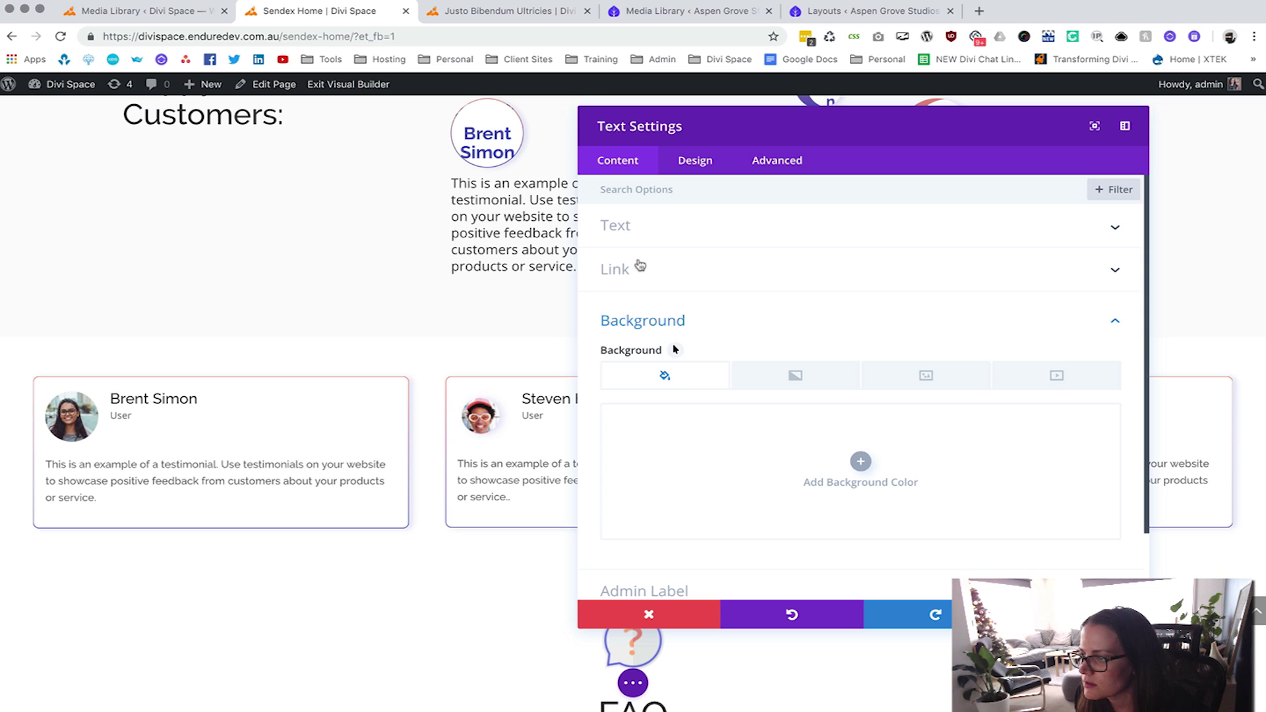
pyautogui.press('Escape')
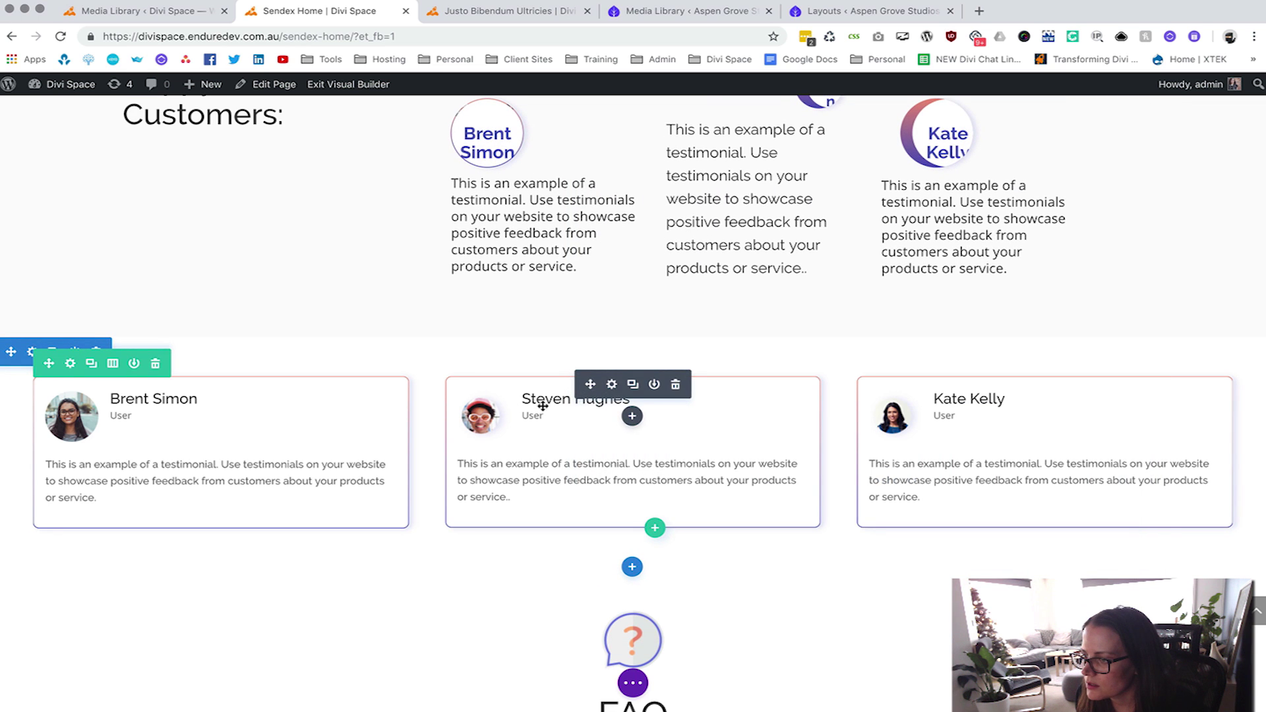
# Give the second testimonial card the bearded man-with-glasses portrait.
pyautogui.click(612, 387)
pyautogui.scroll(-2, 710, 446)
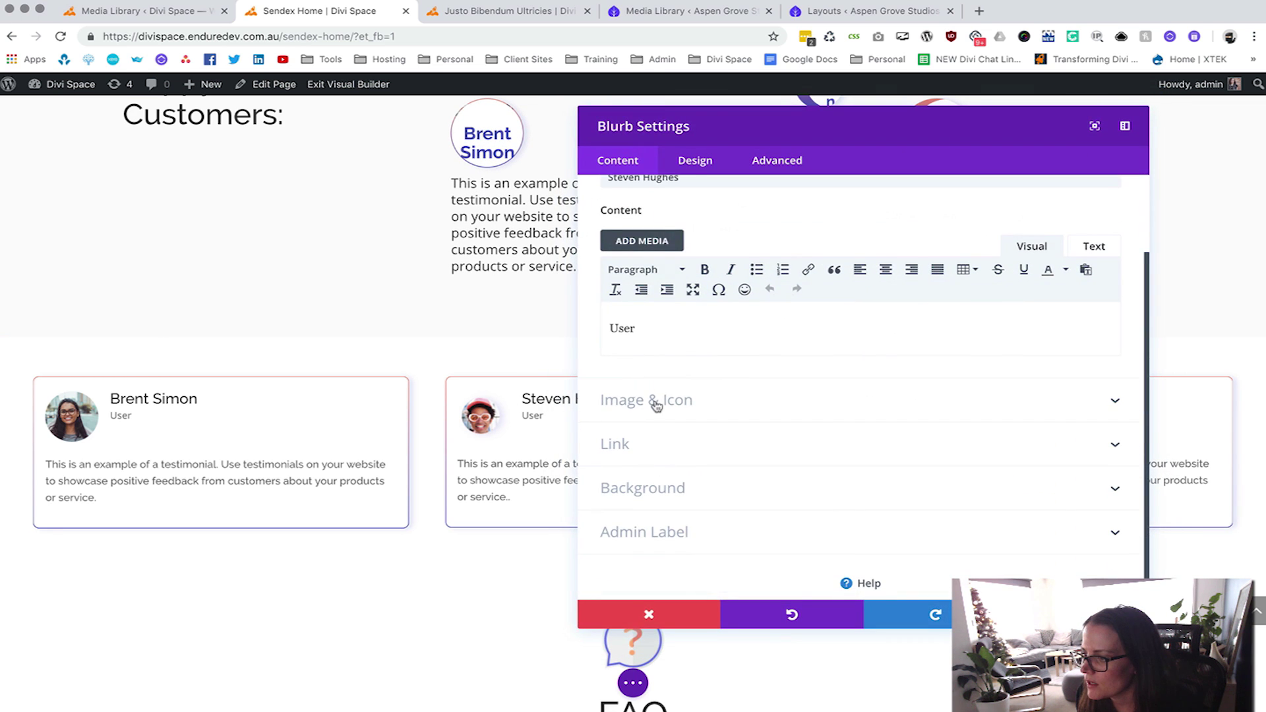
pyautogui.click(652, 403)
pyautogui.click(776, 363)
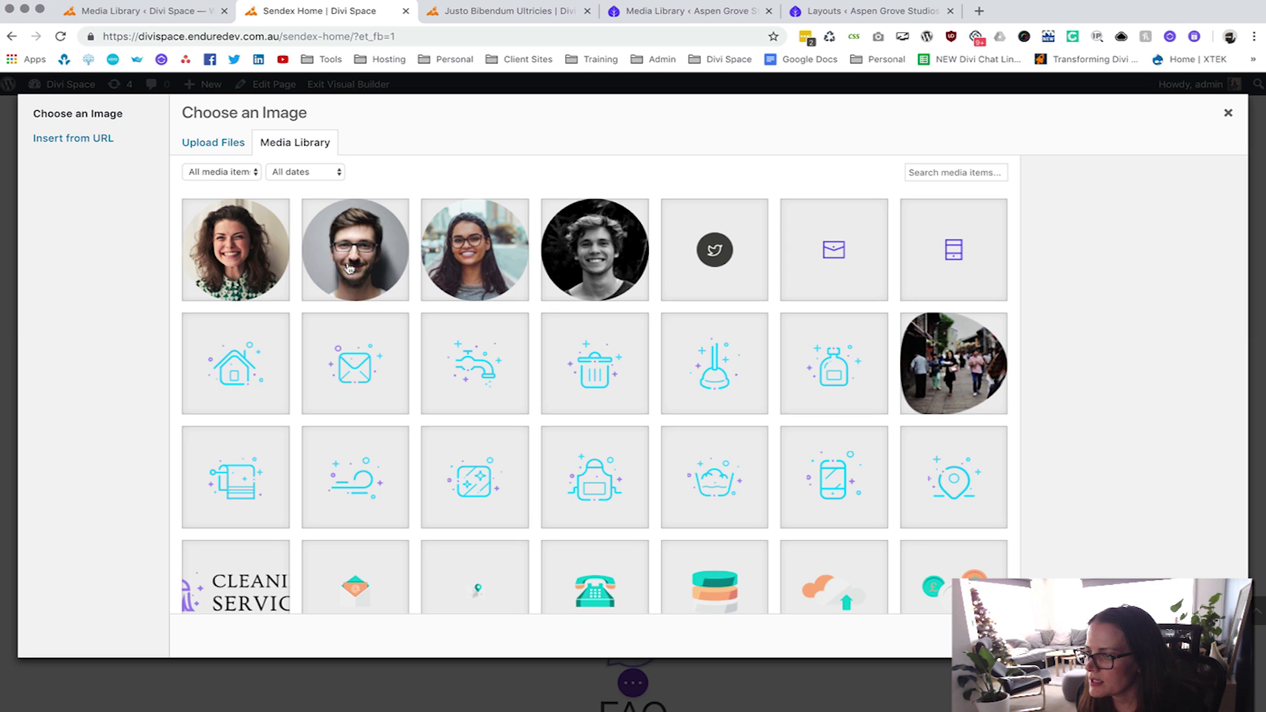
pyautogui.click(350, 268)
pyautogui.click(1181, 637)
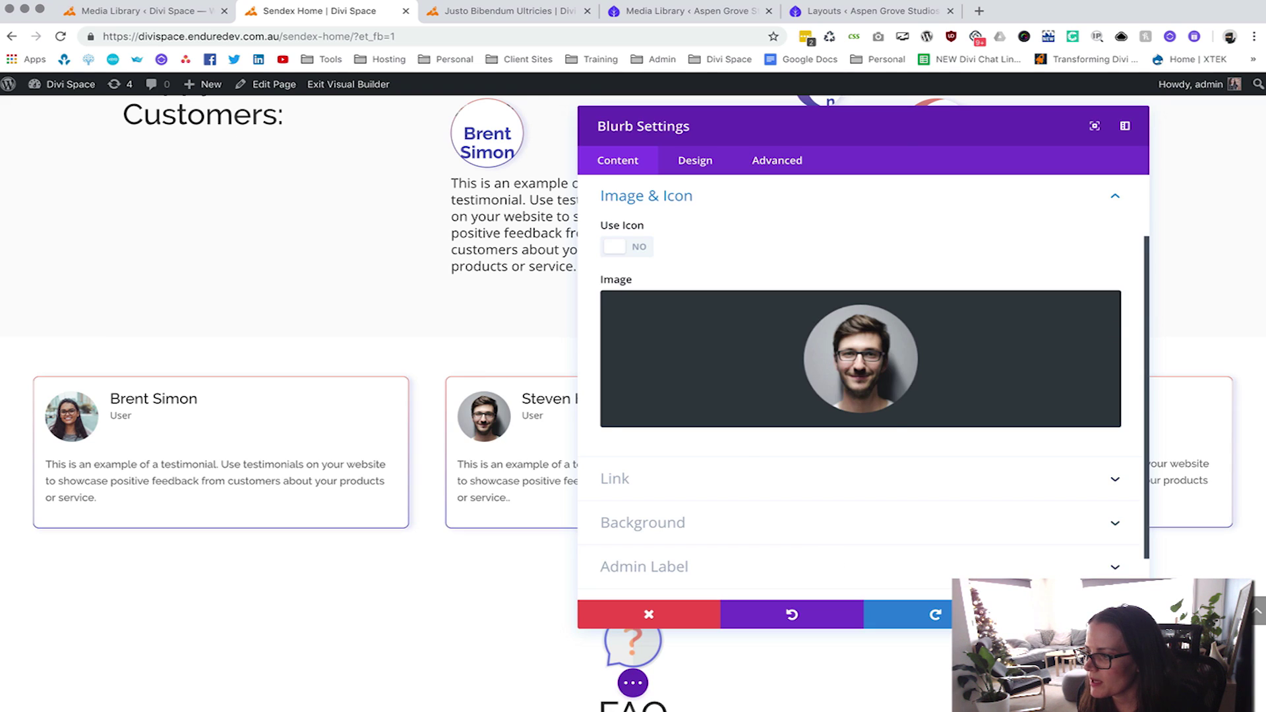
pyautogui.click(1078, 614)
# Give the third testimonial card the curly-haired woman's portrait.
pyautogui.click(1022, 386)
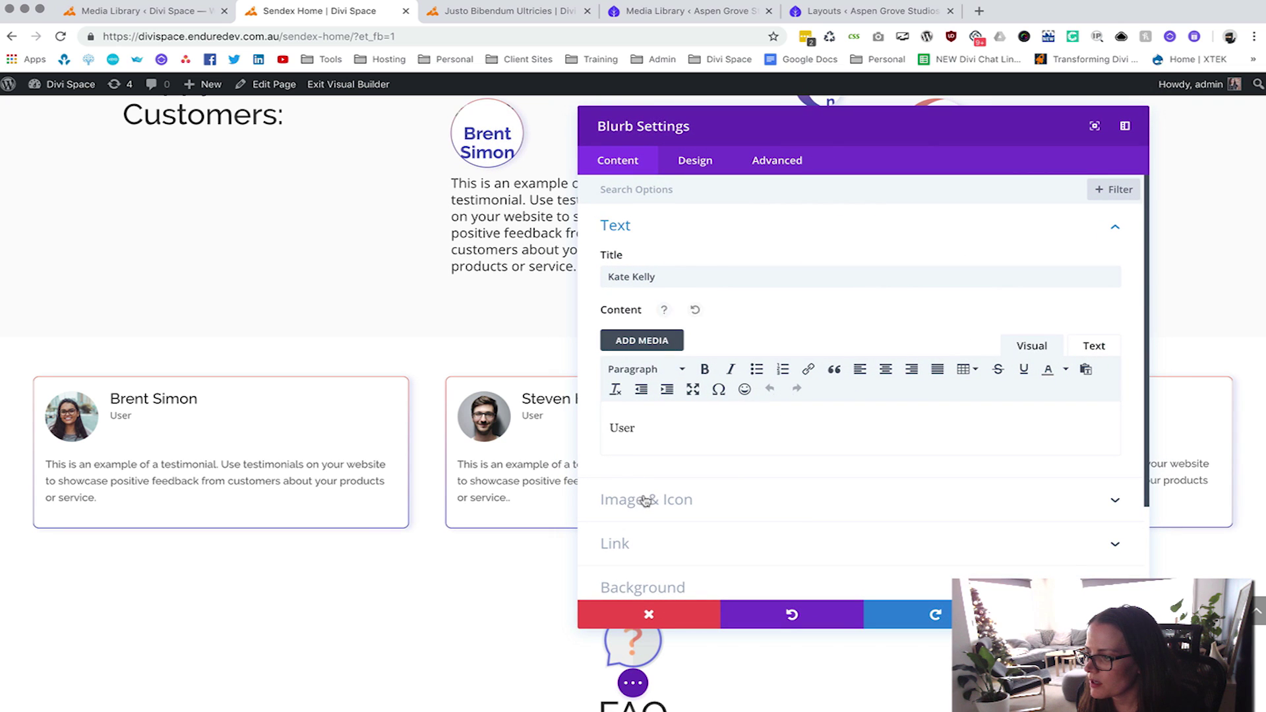
pyautogui.click(645, 500)
pyautogui.click(622, 309)
pyautogui.click(234, 260)
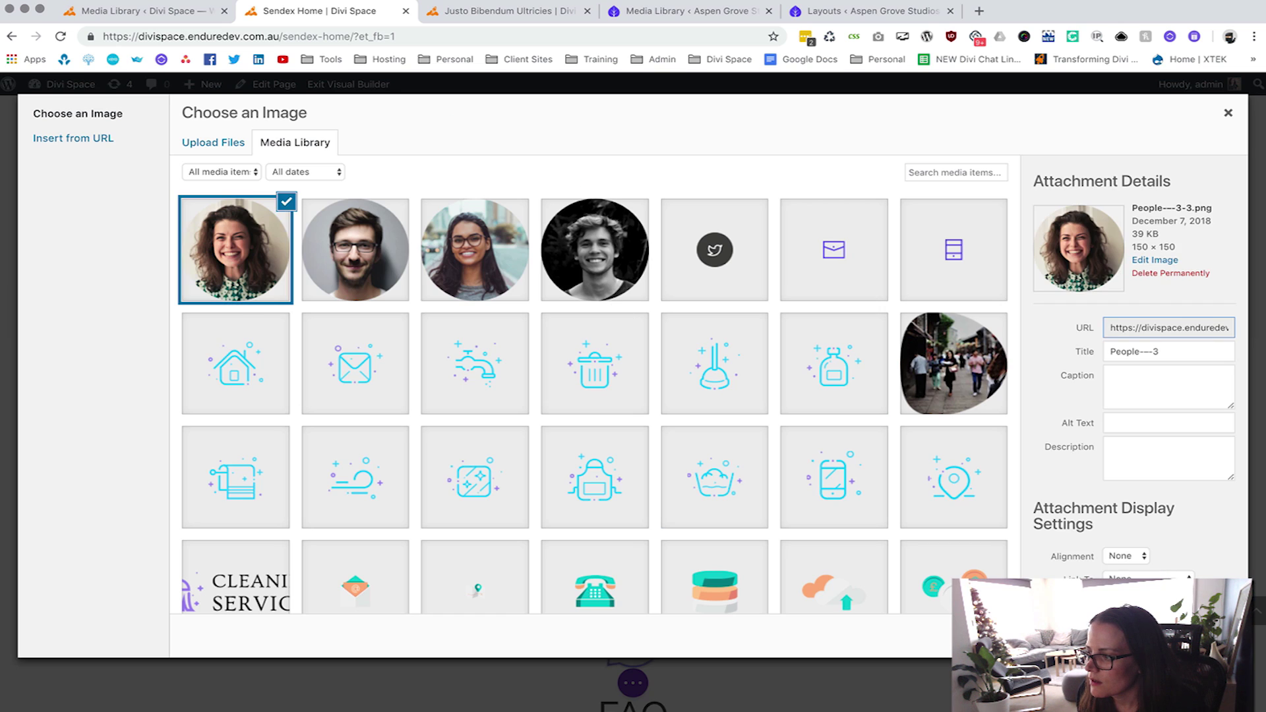
pyautogui.click(1187, 637)
pyautogui.click(1078, 614)
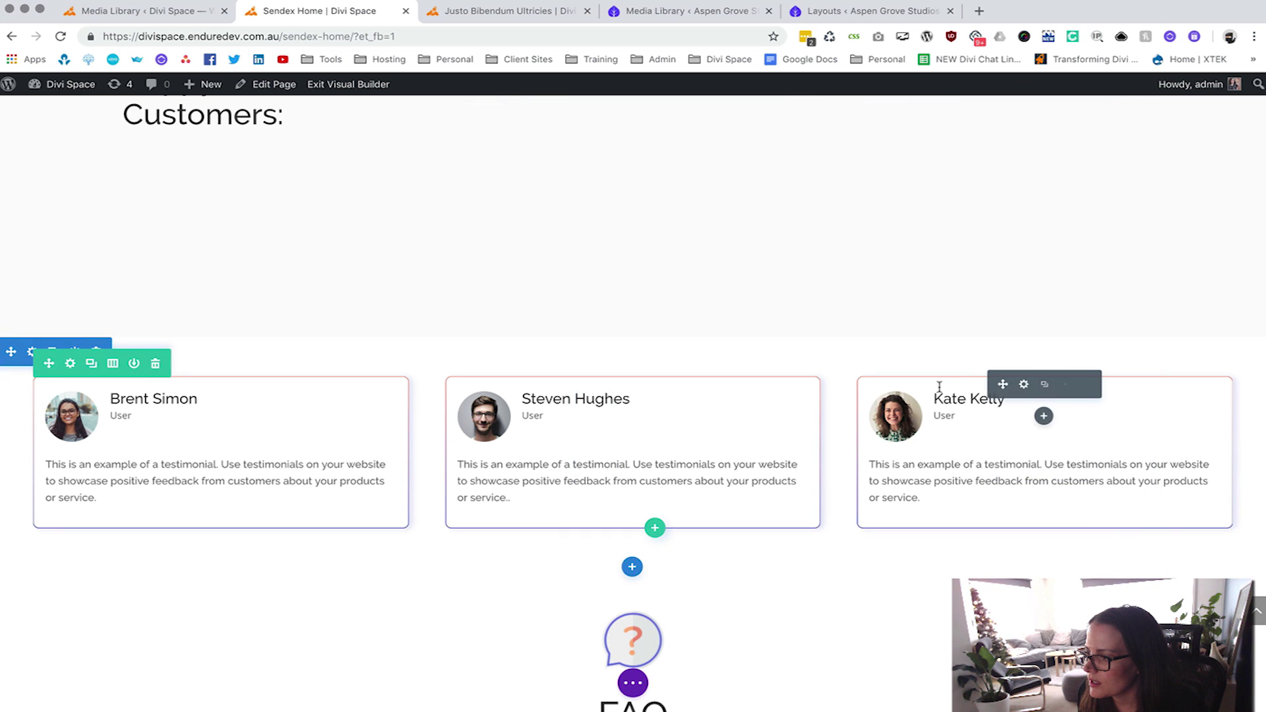
# Type new author names over the third, second and first cards' sample names.
pyautogui.tripleClick(946, 397)
pyautogui.click(945, 397)
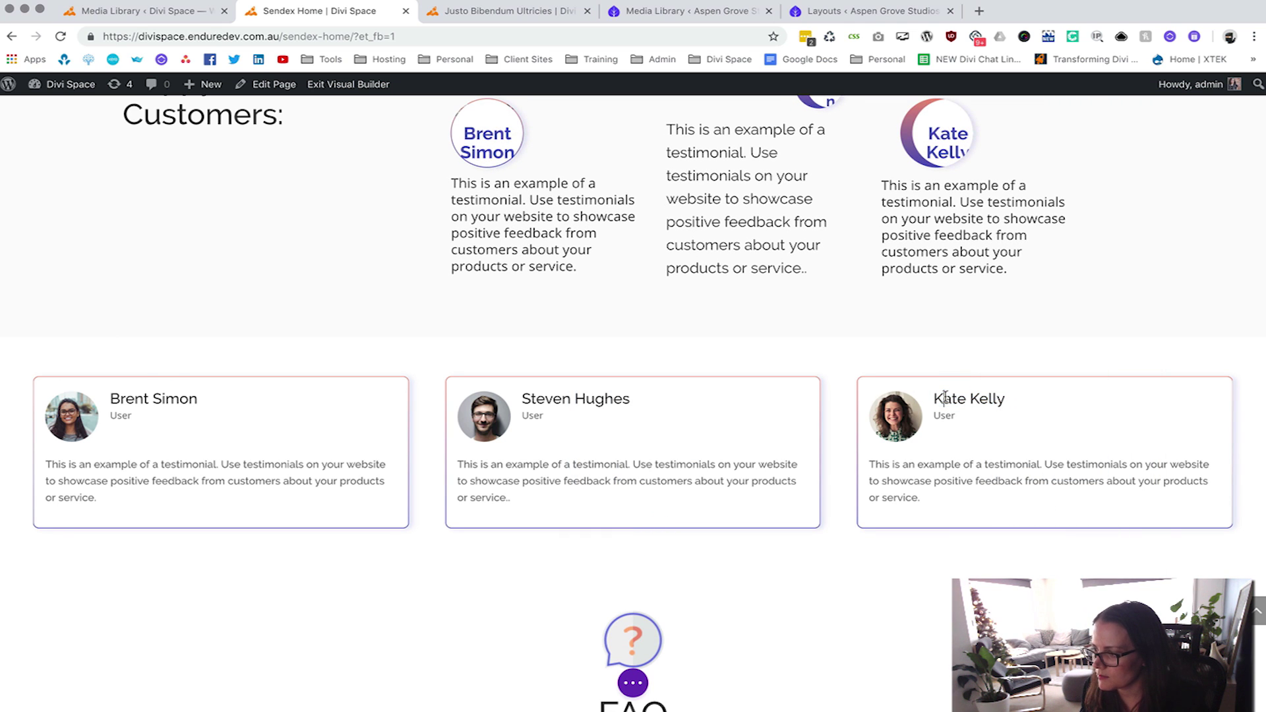
pyautogui.click(543, 399)
pyautogui.tripleClick(543, 399)
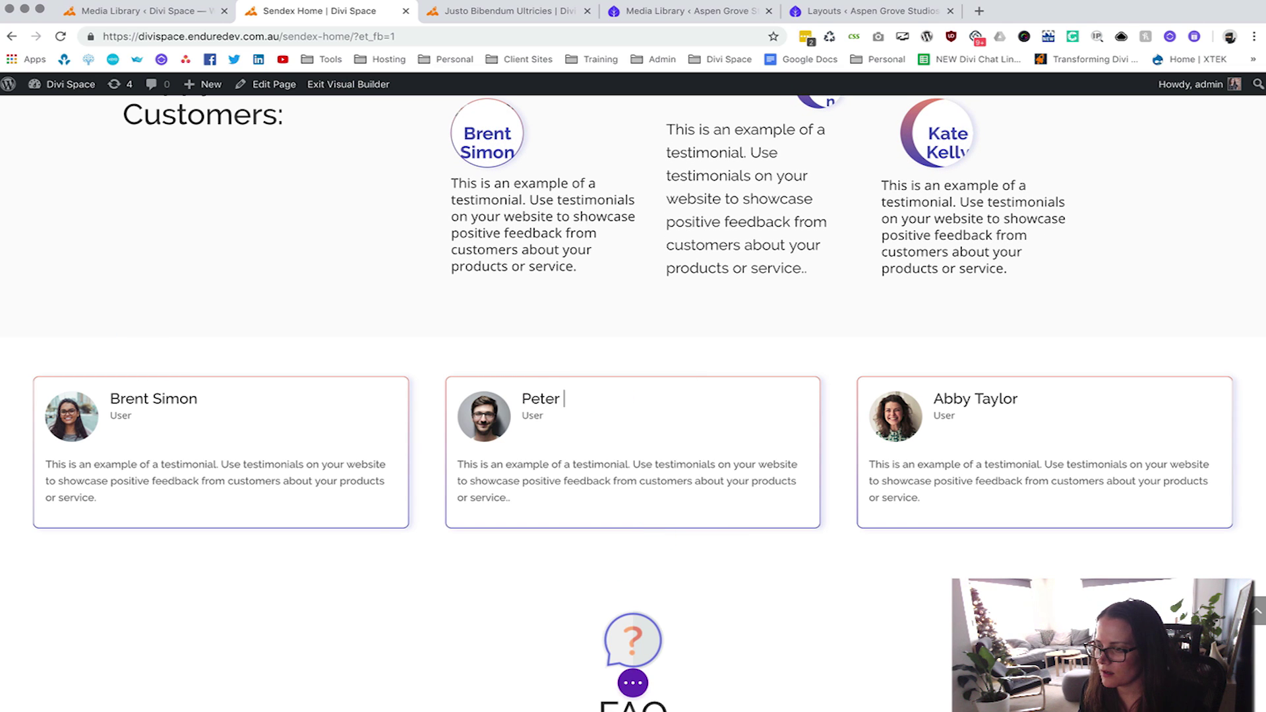
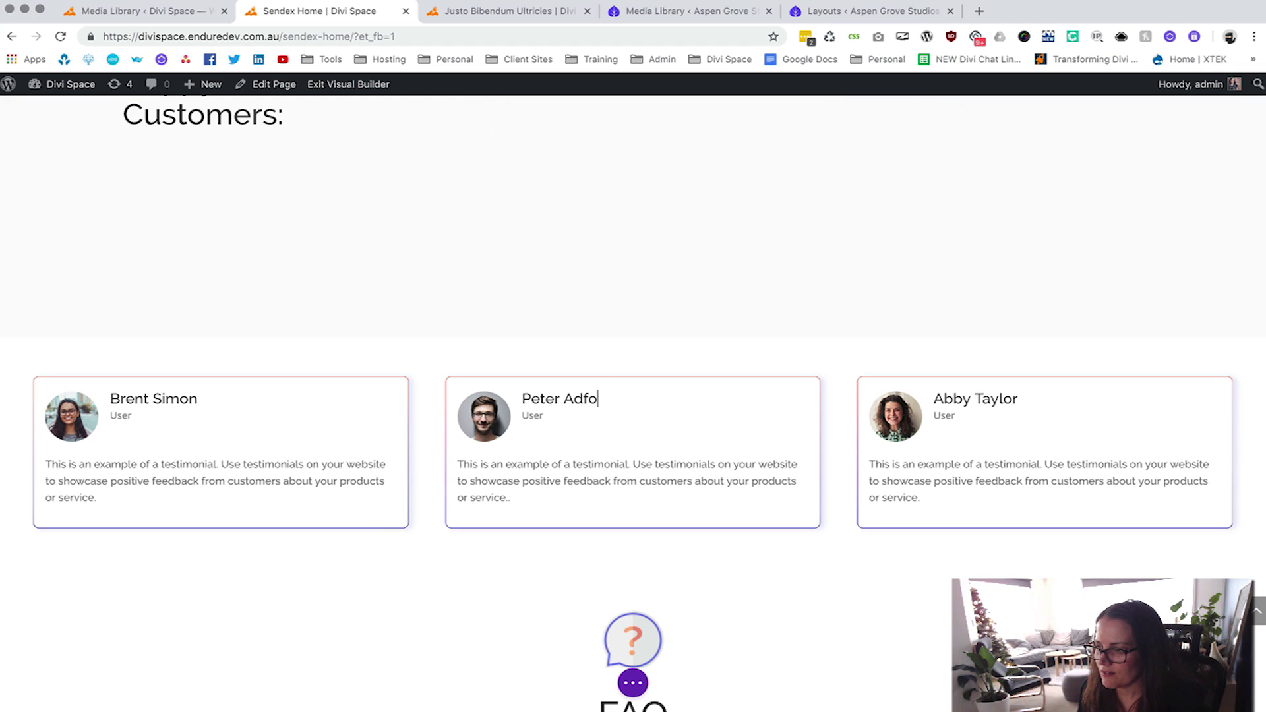
pyautogui.doubleClick(130, 397)
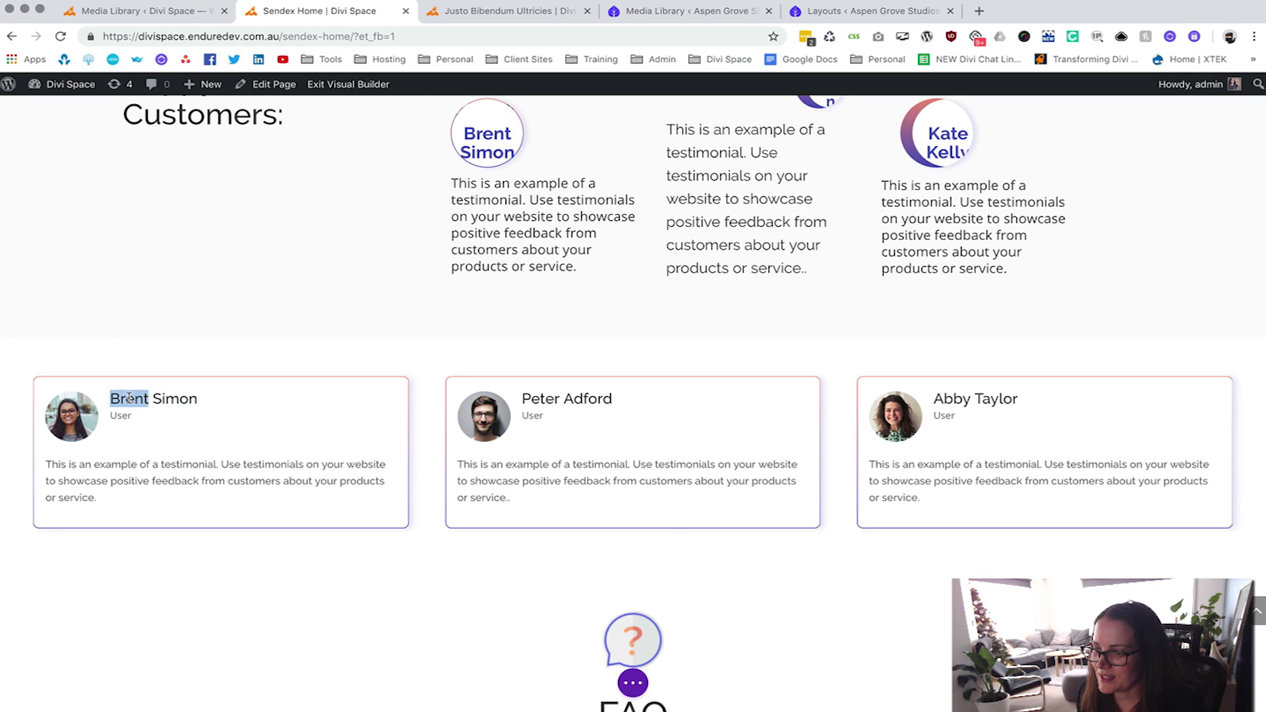
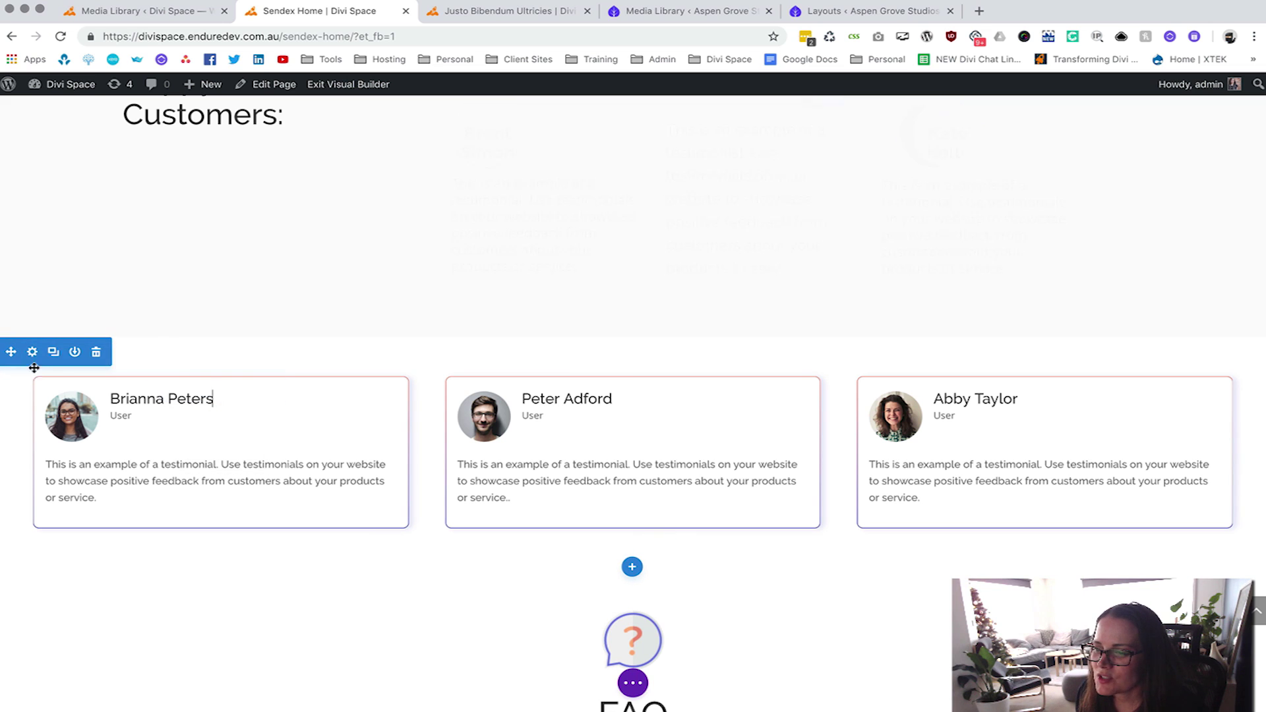
# Save the testimonial card row to the Divi Library as 'Testimonial slider 2'.
pyautogui.rightClick(71, 370)
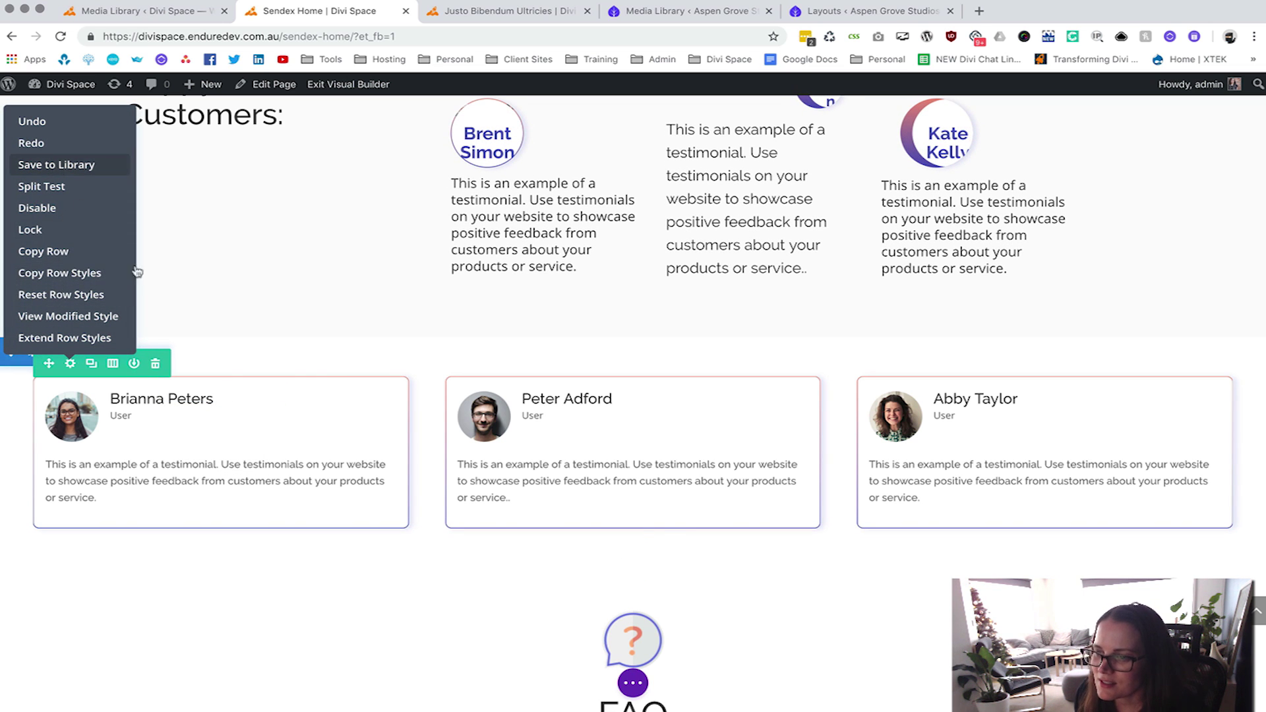
pyautogui.click(66, 164)
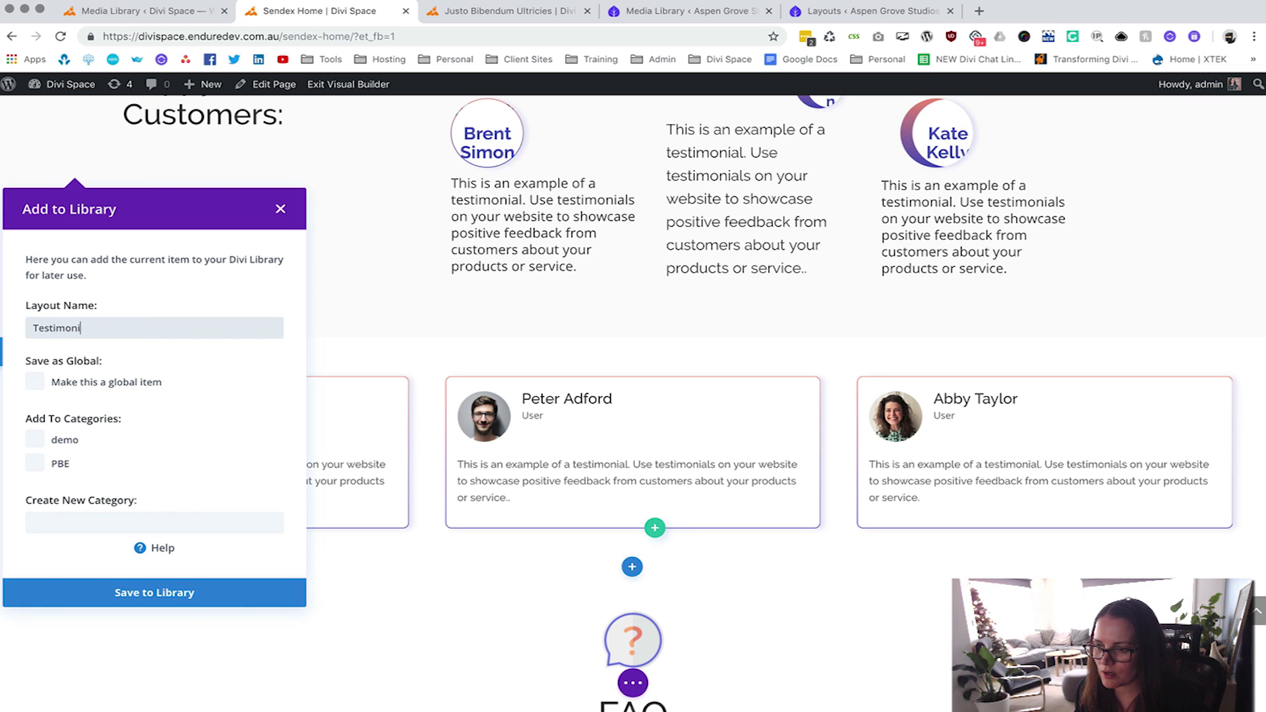
pyautogui.write('Testimonials')
pyautogui.press('BackSpace')
pyautogui.press('BackSpace')
pyautogui.write('slider 2')
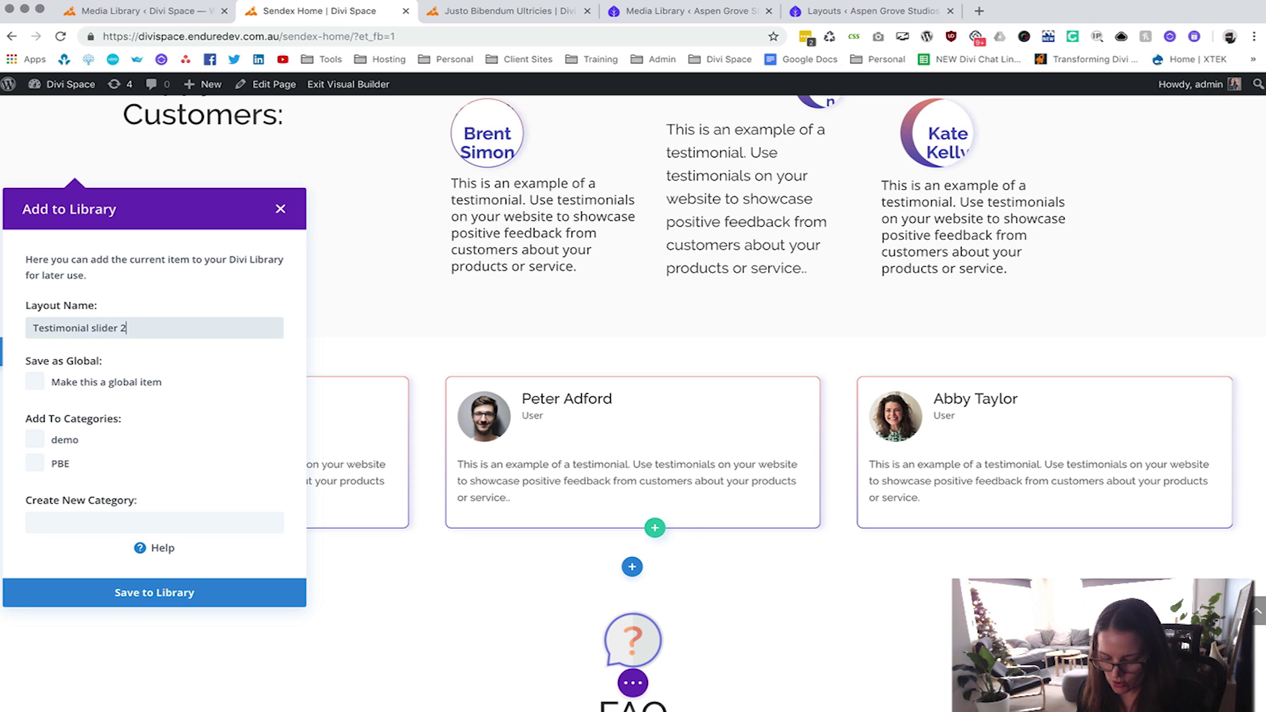
pyautogui.click(154, 592)
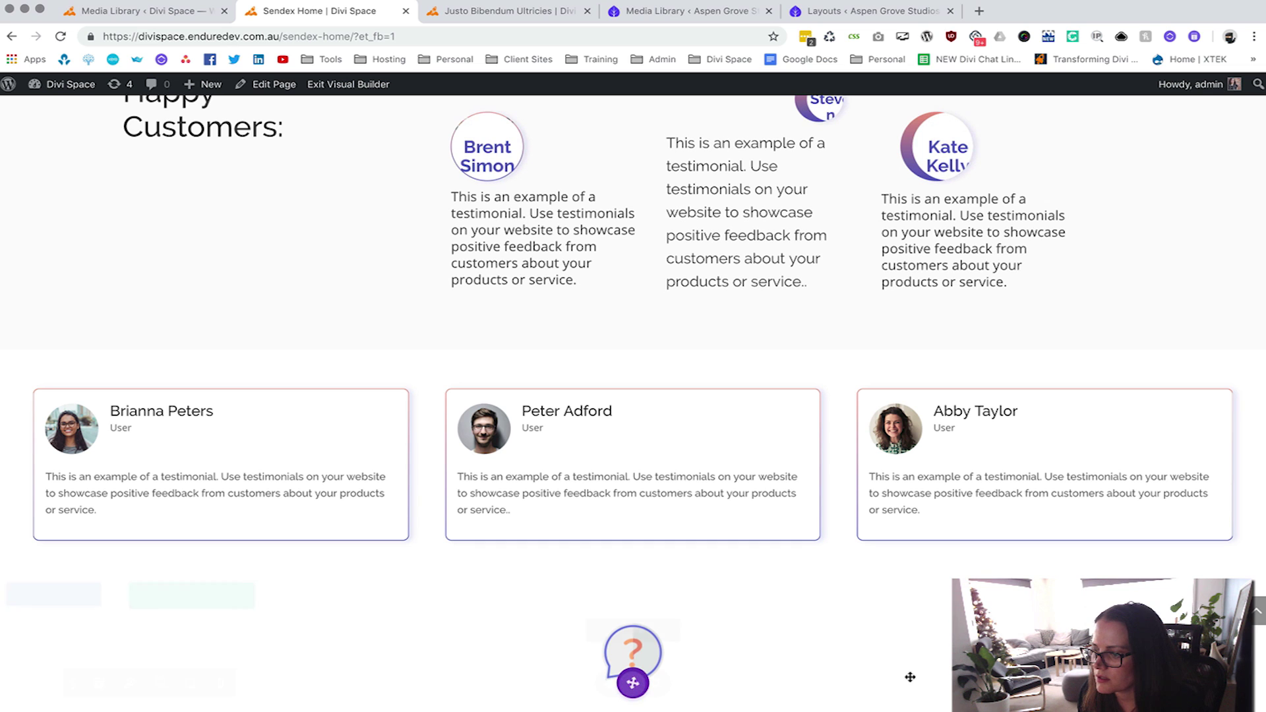
pyautogui.click(645, 681)
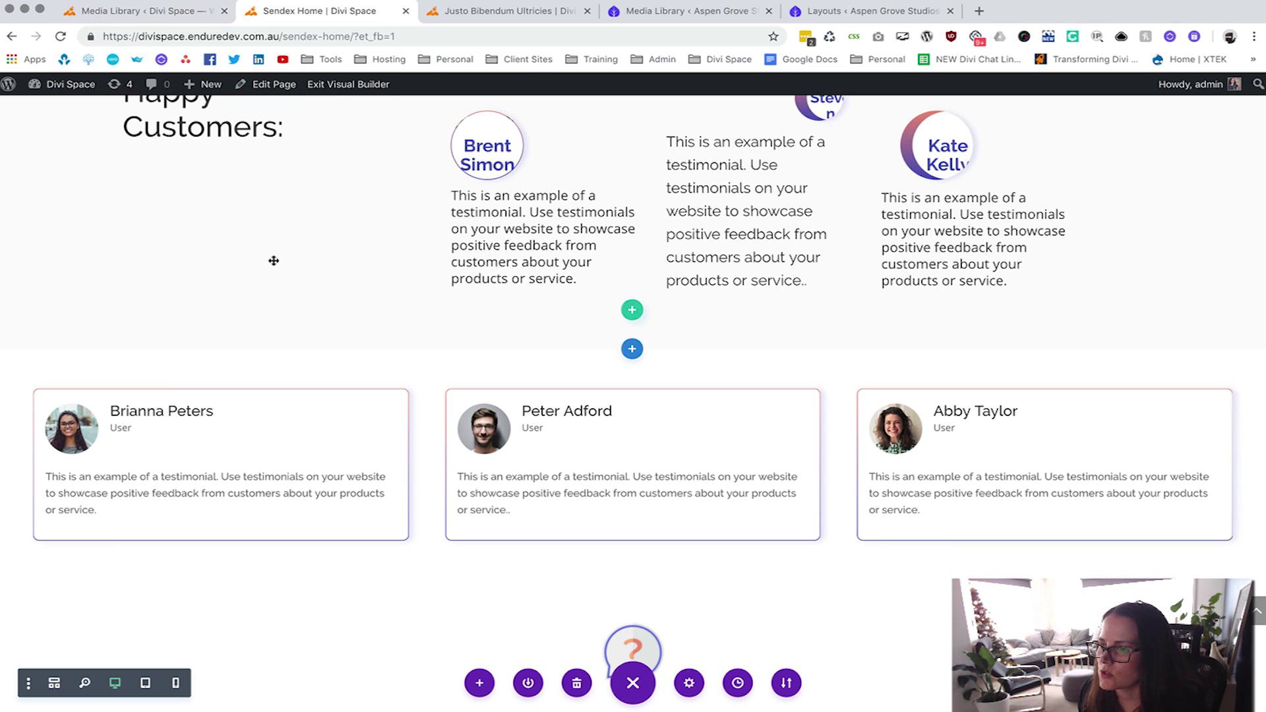
# Give the Happy Customers row a 1/4 + 3/4 column layout, then open Slider Settings.
pyautogui.scroll(3, 271, 260)
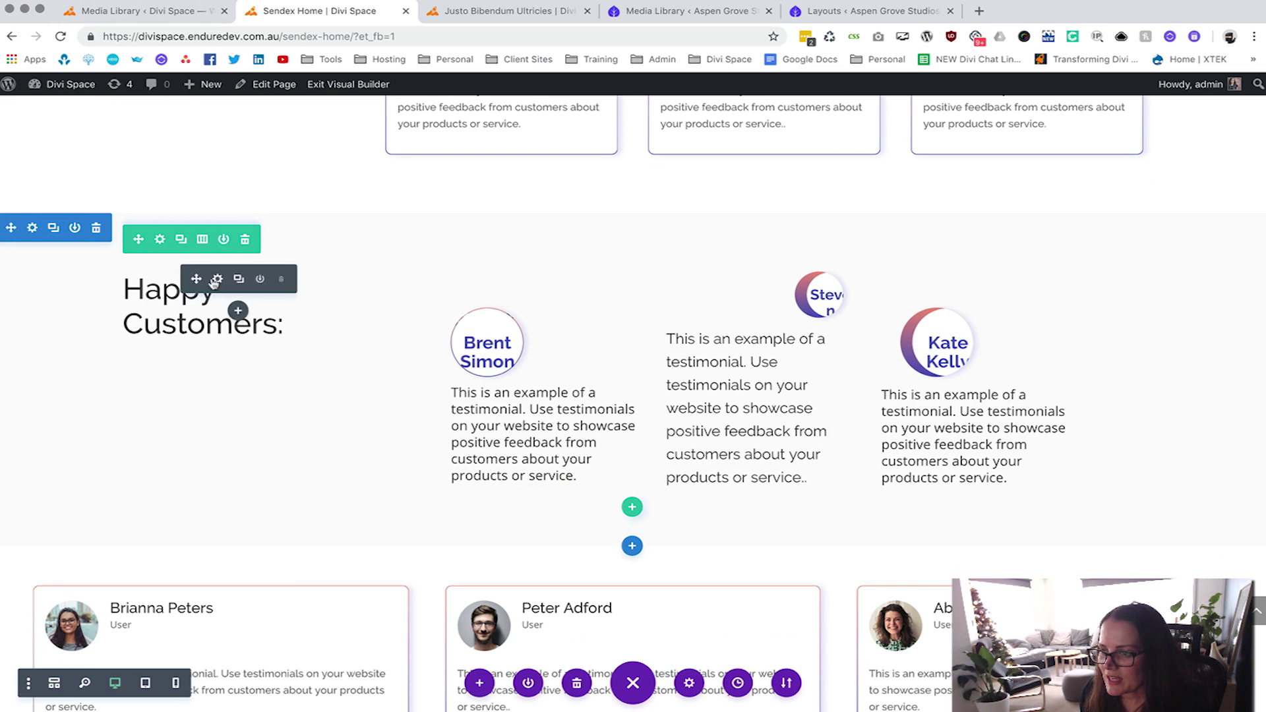
pyautogui.click(201, 241)
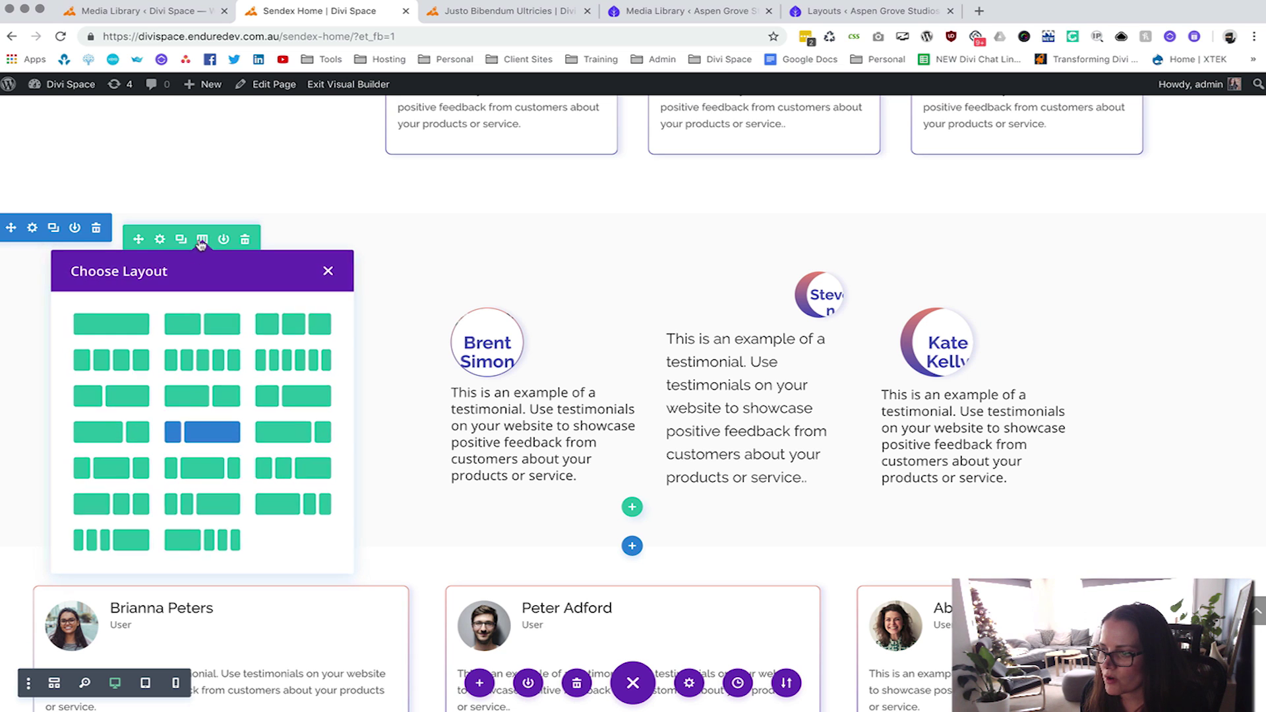
pyautogui.click(221, 442)
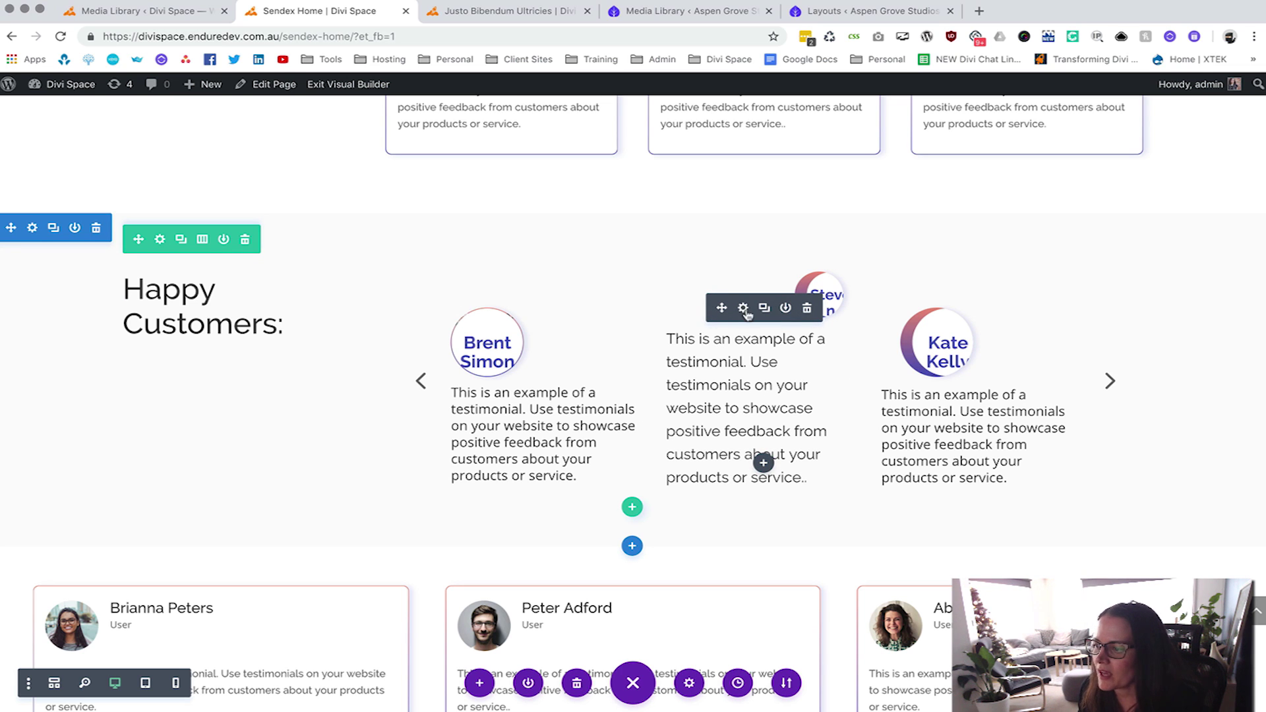
pyautogui.scroll(-1, 666, 347)
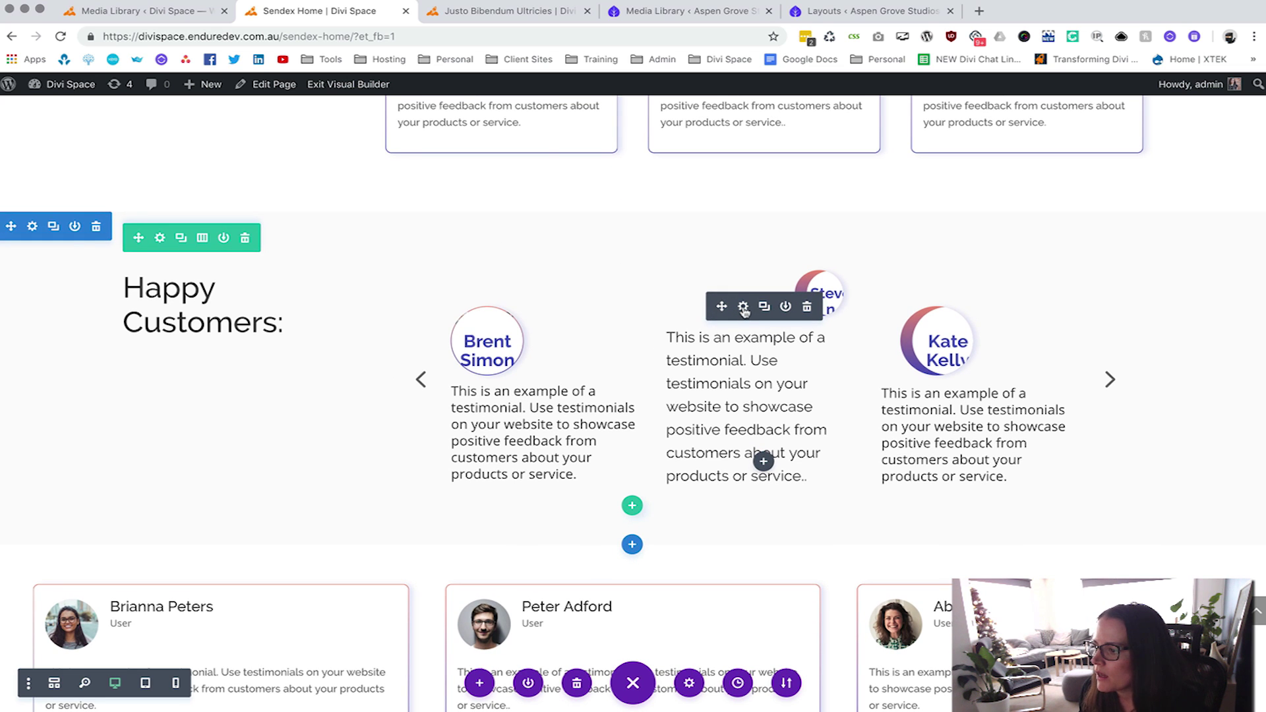
pyautogui.click(743, 308)
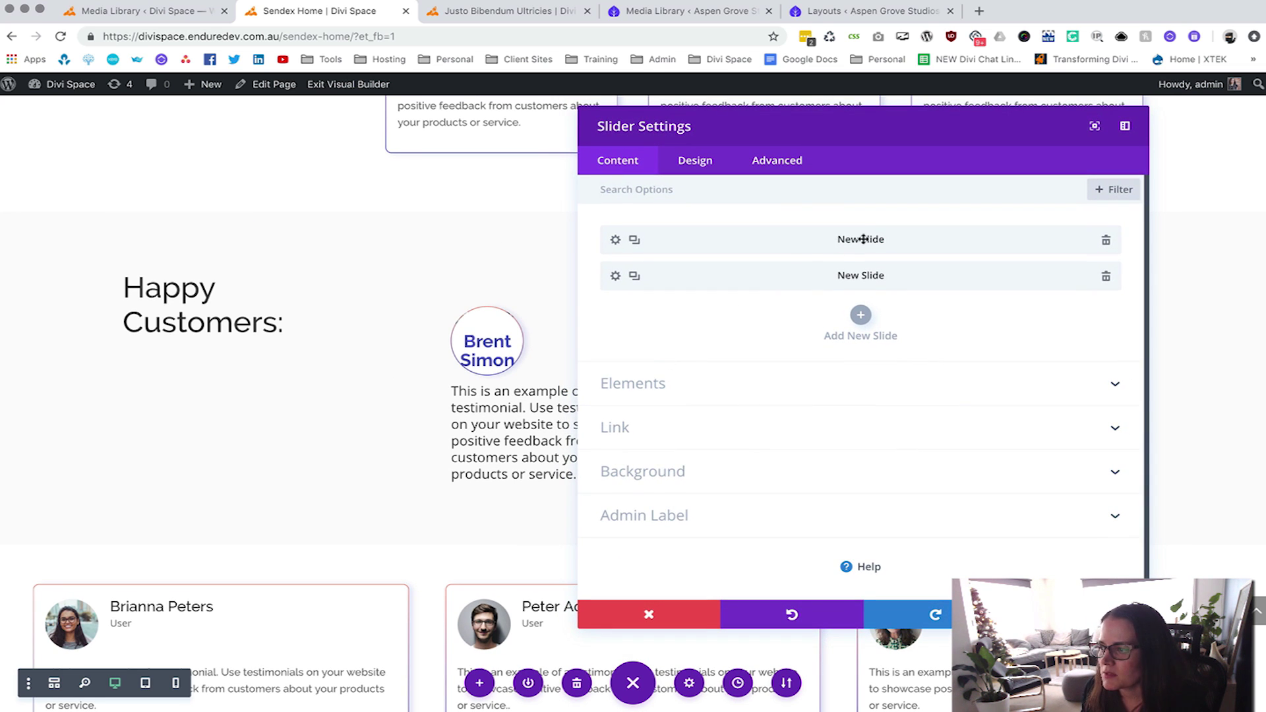
# Check the first slide's raw content holds the Testimonial slide 1 shortcode, then go to Media Library.
pyautogui.click(616, 240)
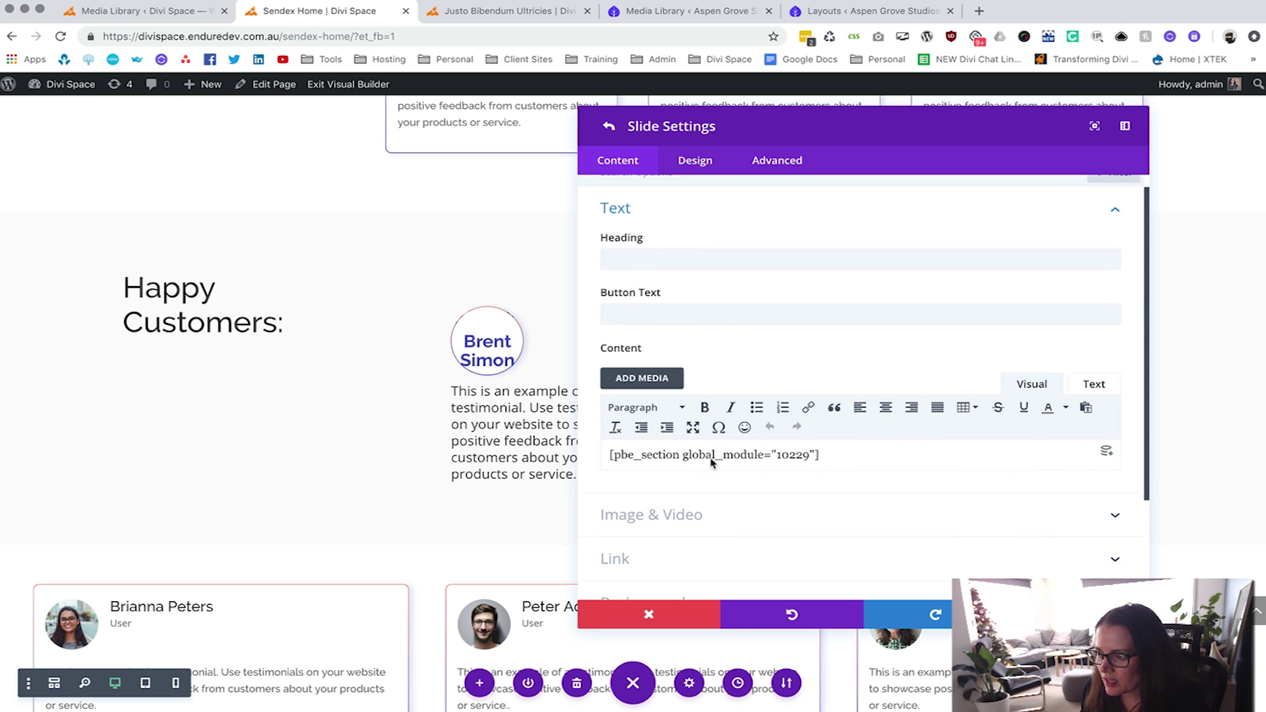
pyautogui.click(1089, 389)
pyautogui.hotkey('ctrl', 'a')
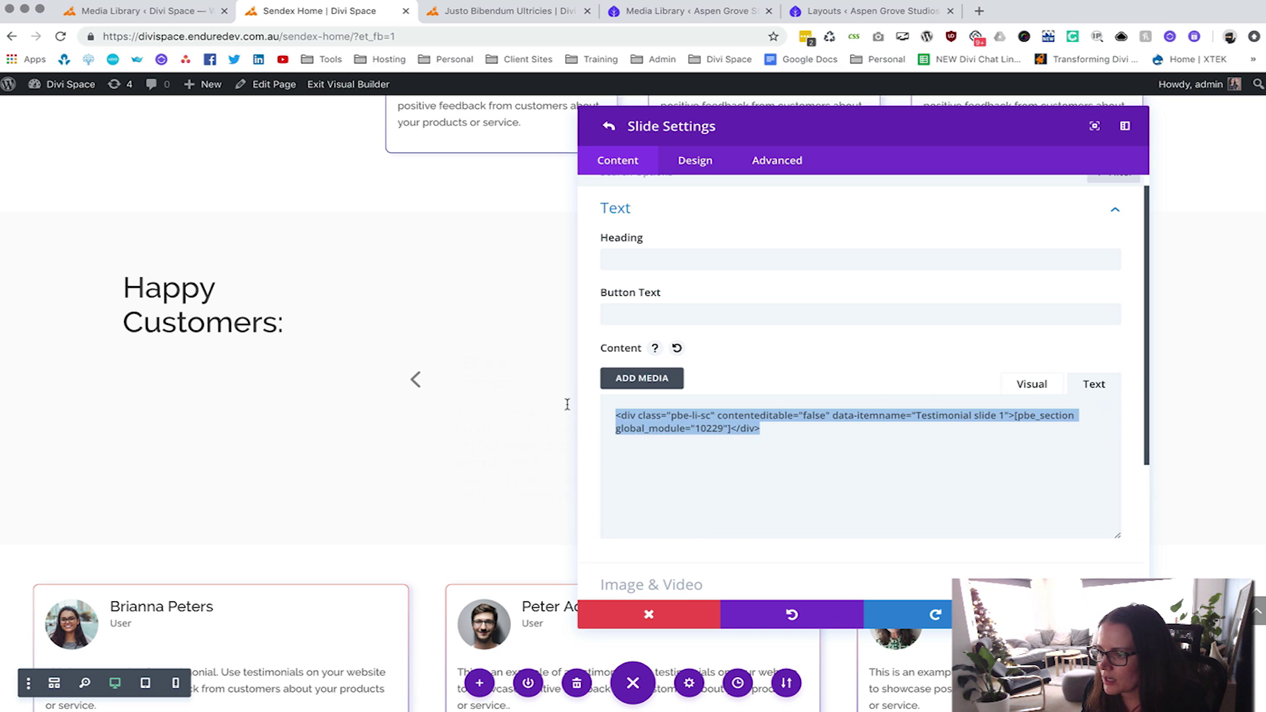
pyautogui.click(716, 432)
pyautogui.click(791, 432)
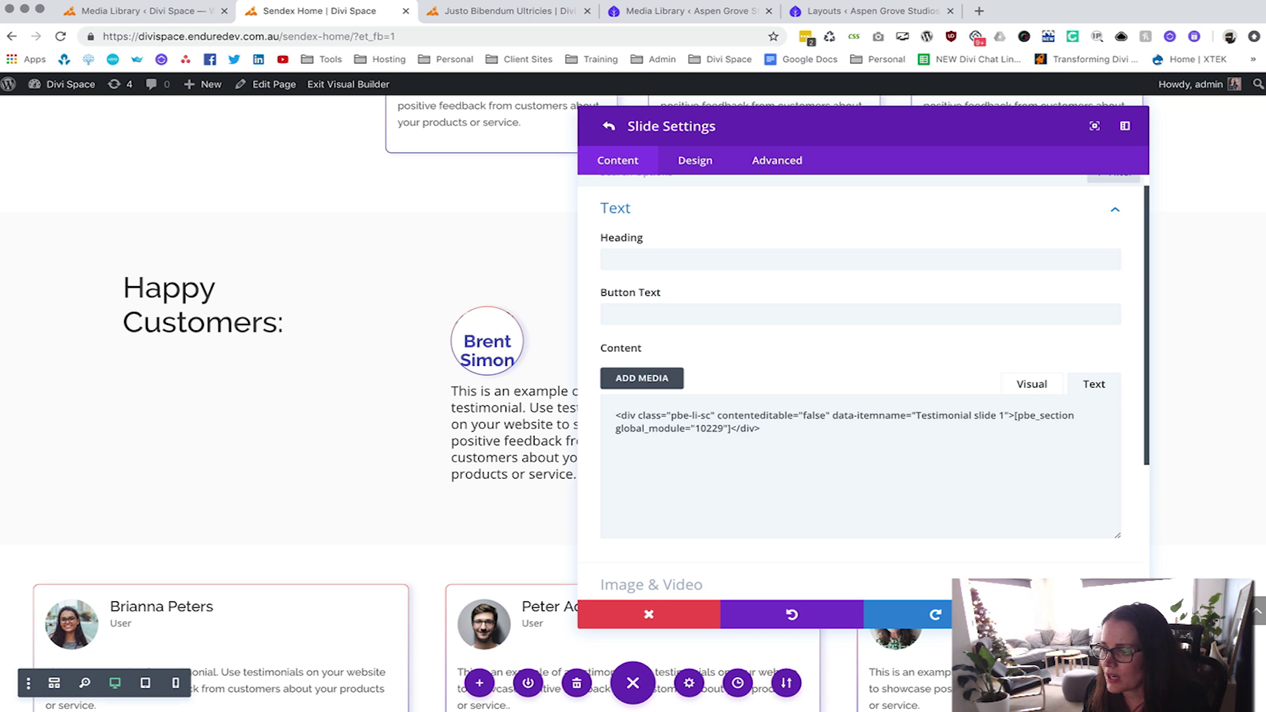
pyautogui.press('Escape')
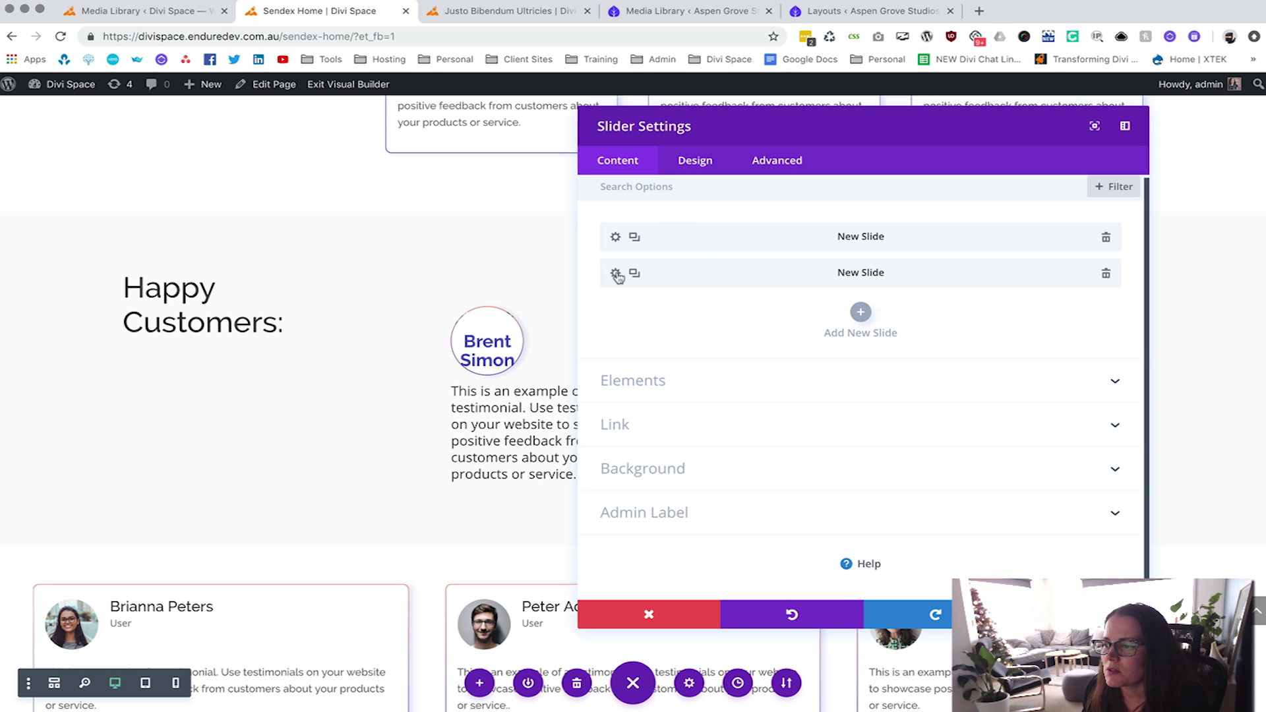
pyautogui.click(188, 18)
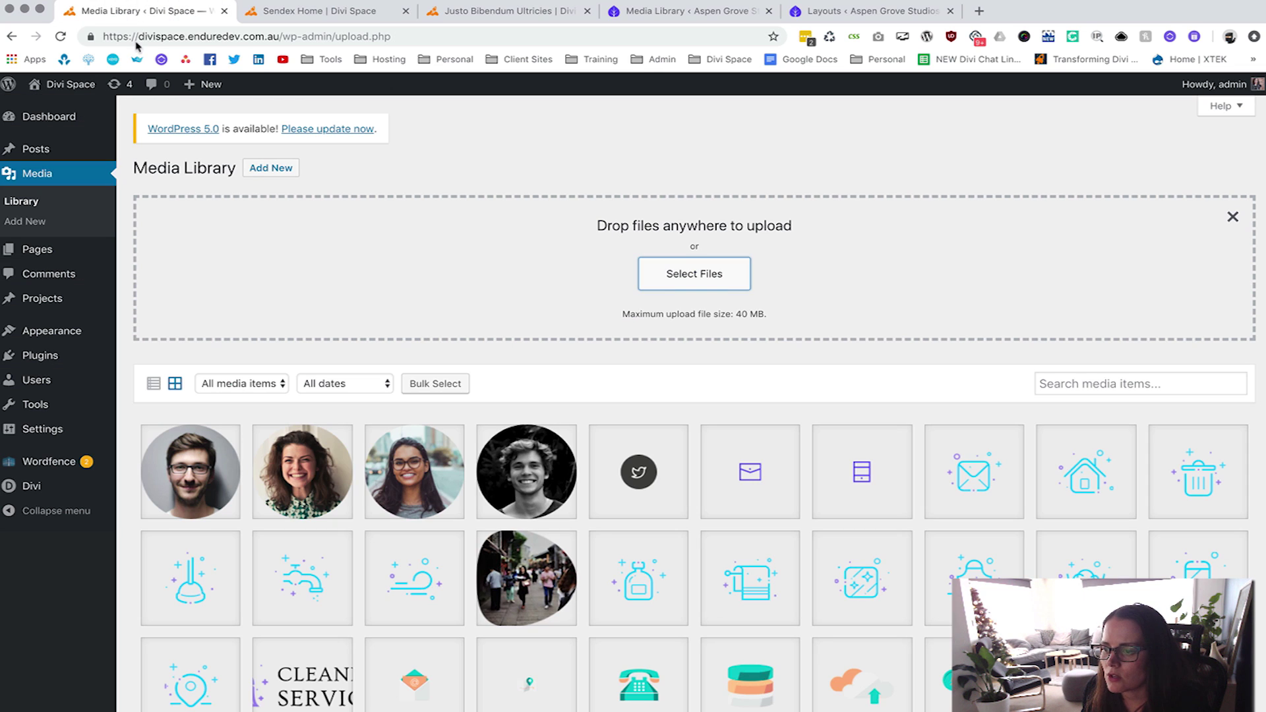
# Look up Testimonial slider 2's post ID, 10244, in the Divi Library and return to Sendex Home.
pyautogui.moveTo(43, 494)
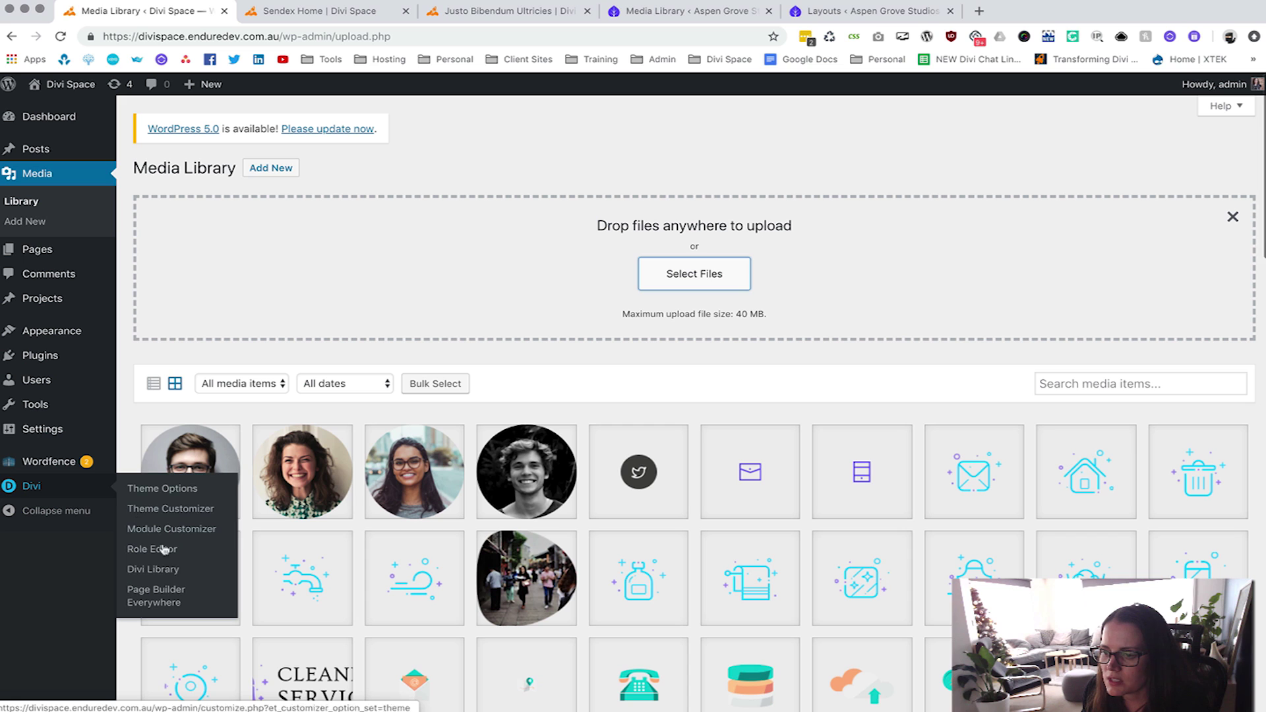
pyautogui.click(157, 569)
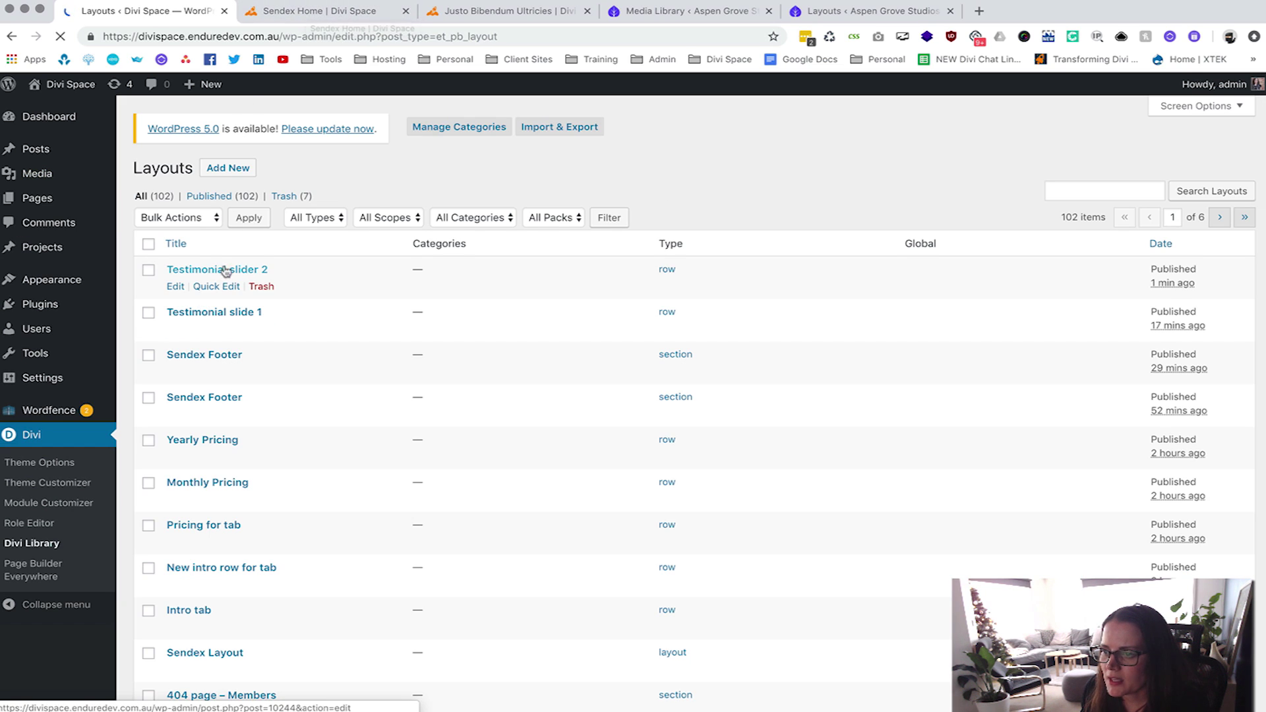
pyautogui.click(175, 287)
pyautogui.scroll(-1, 395, 201)
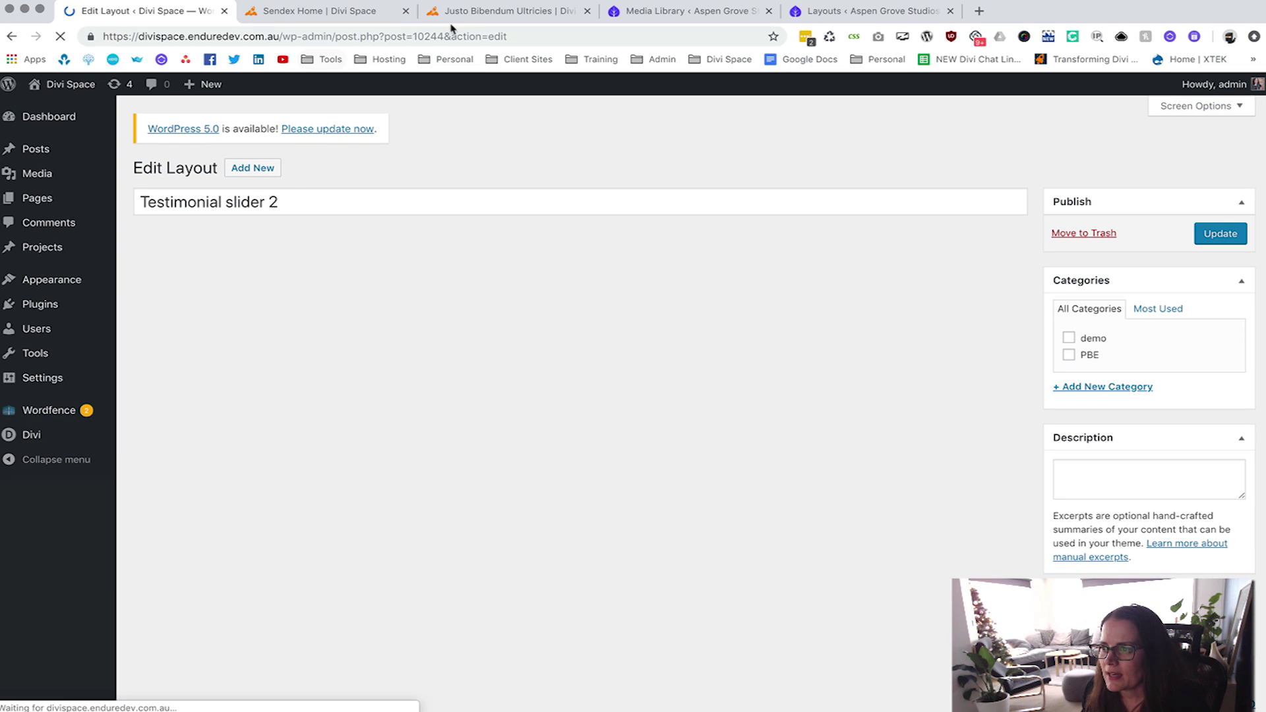
pyautogui.doubleClick(433, 36)
pyautogui.press('super+c')
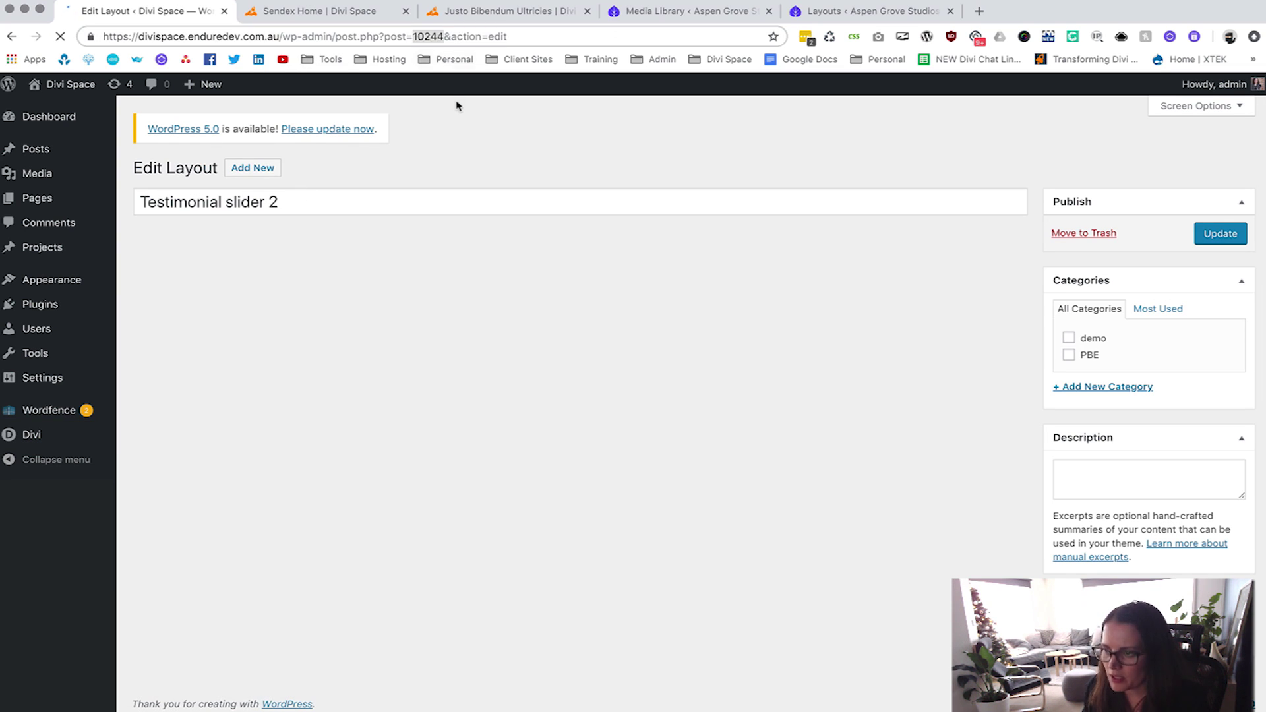
pyautogui.click(324, 13)
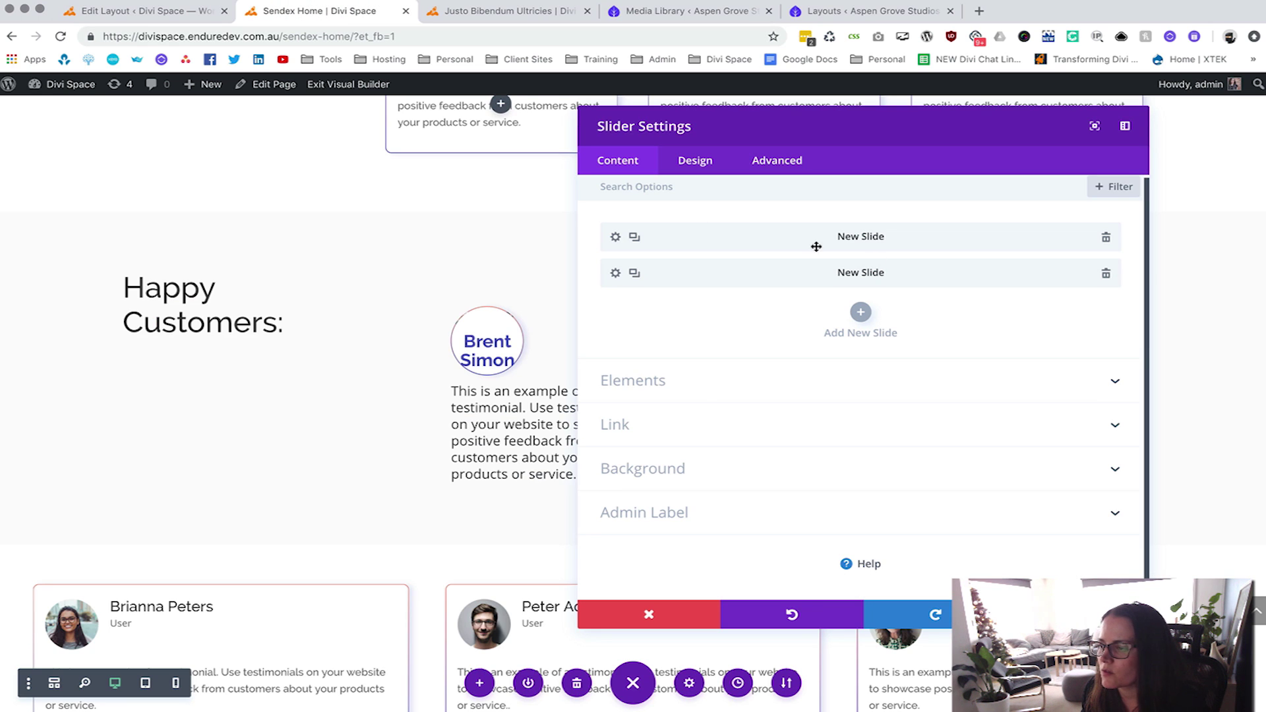
# Change the second slide's shortcode ID from 10229 to 10244 and close Slider Settings.
pyautogui.click(615, 273)
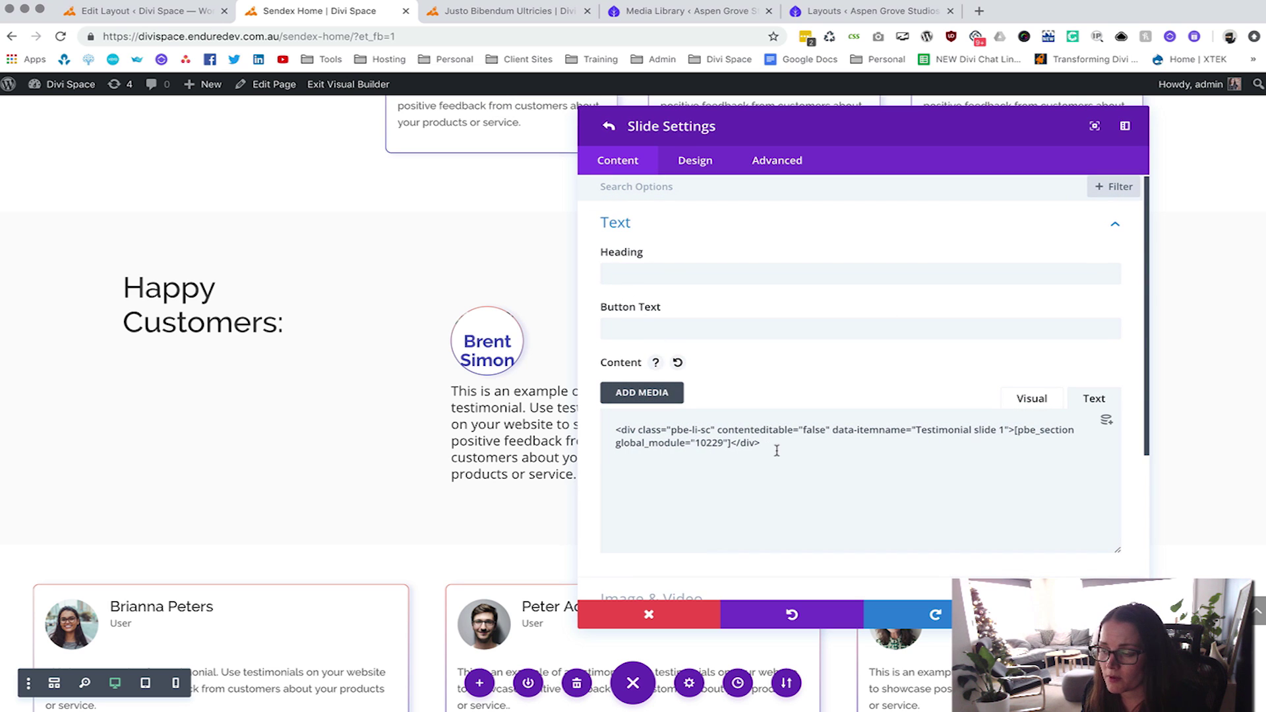
pyautogui.doubleClick(708, 443)
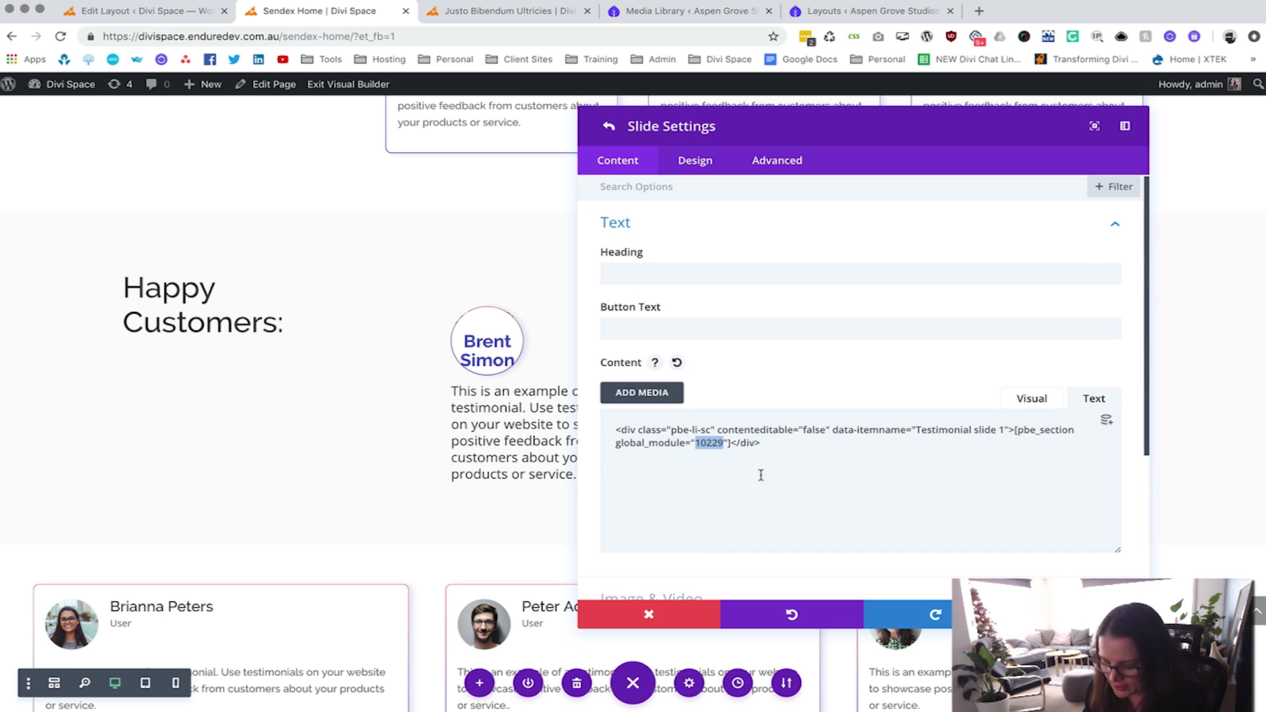
pyautogui.press('super+v')
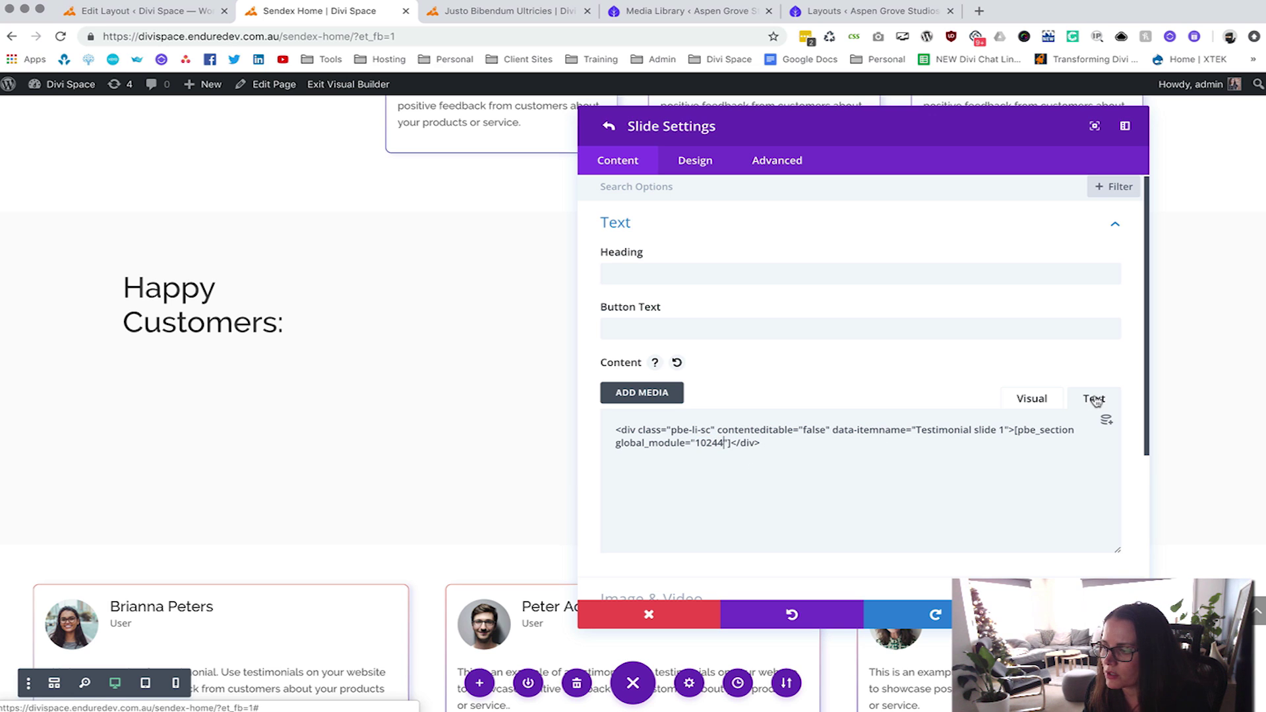
pyautogui.click(1033, 400)
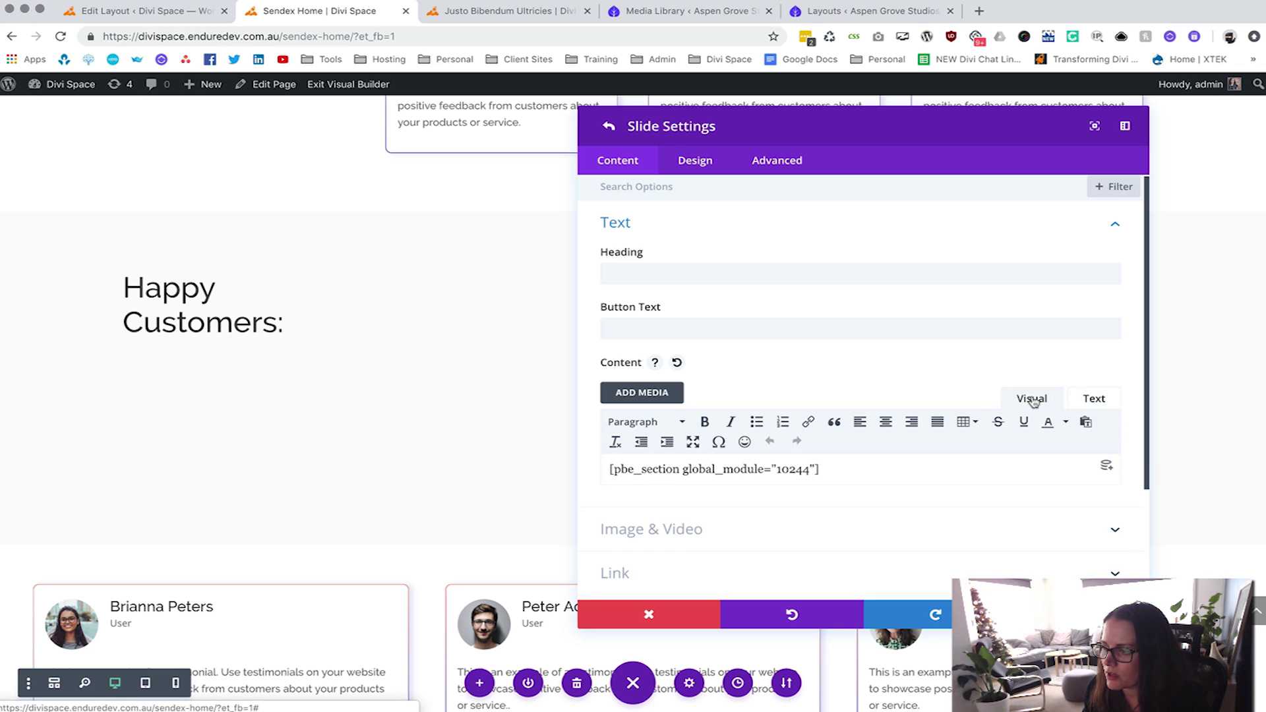
pyautogui.click(1093, 399)
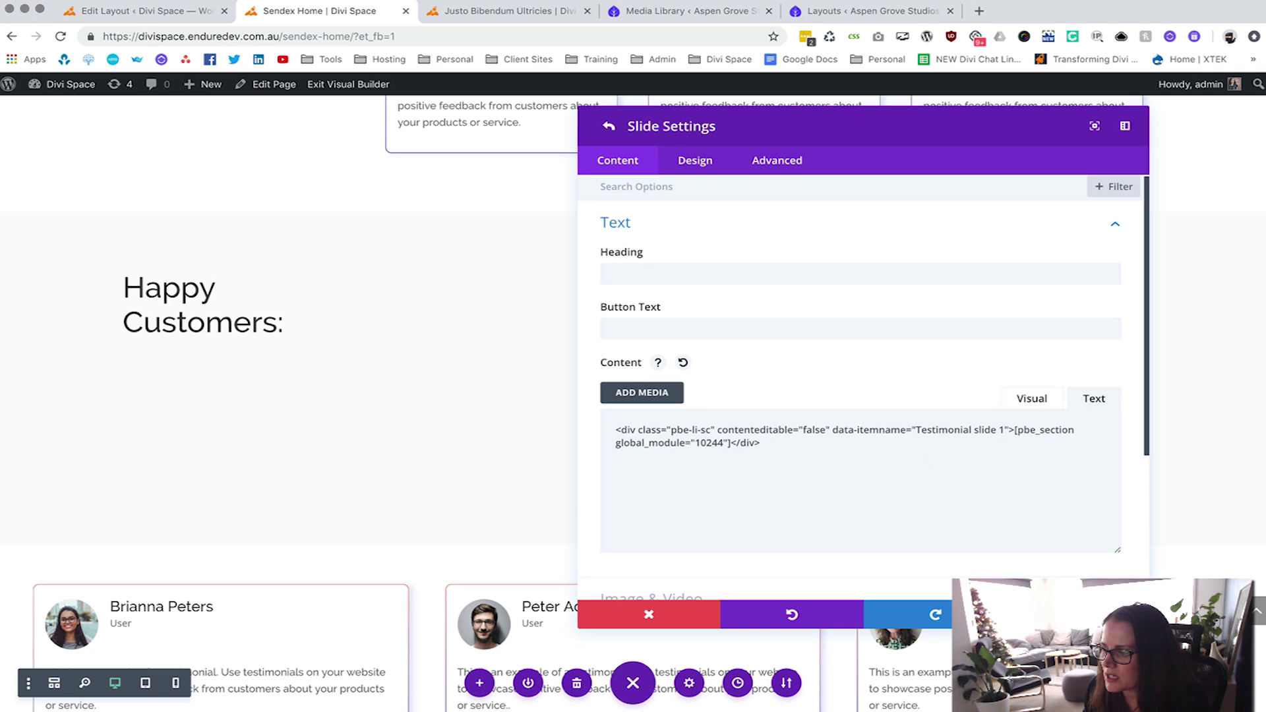
pyautogui.click(609, 126)
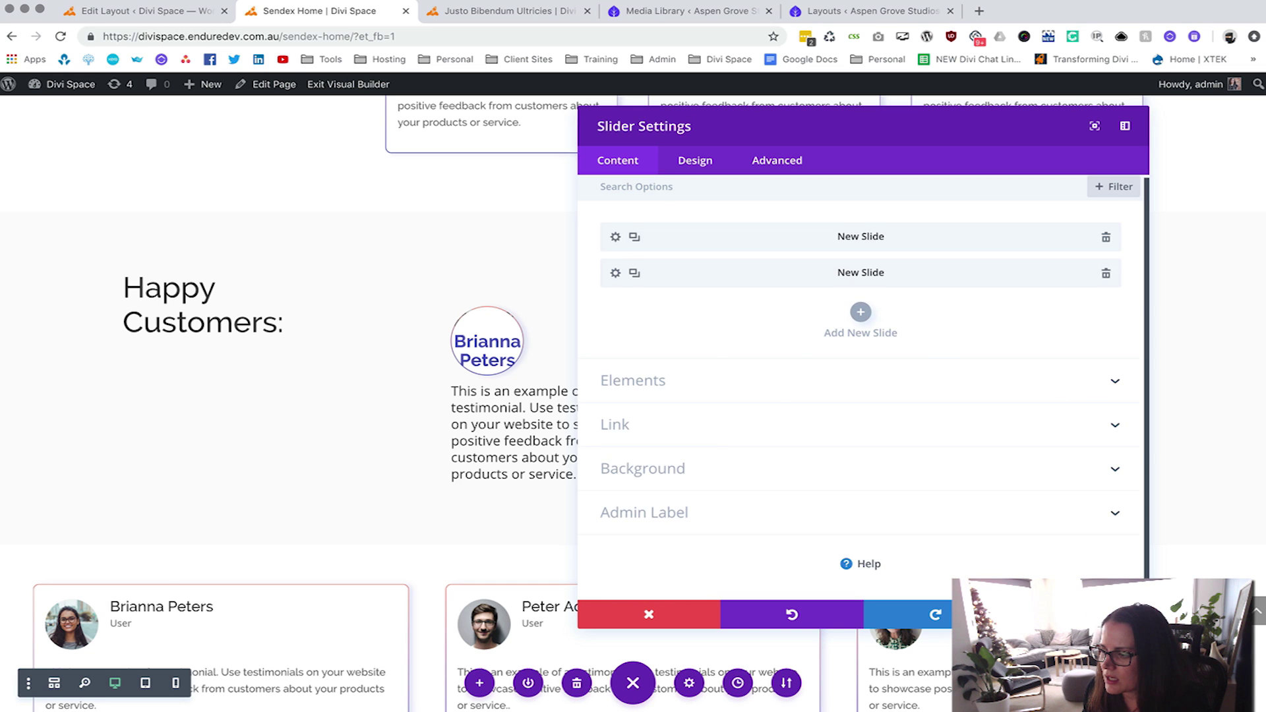
pyautogui.press('Escape')
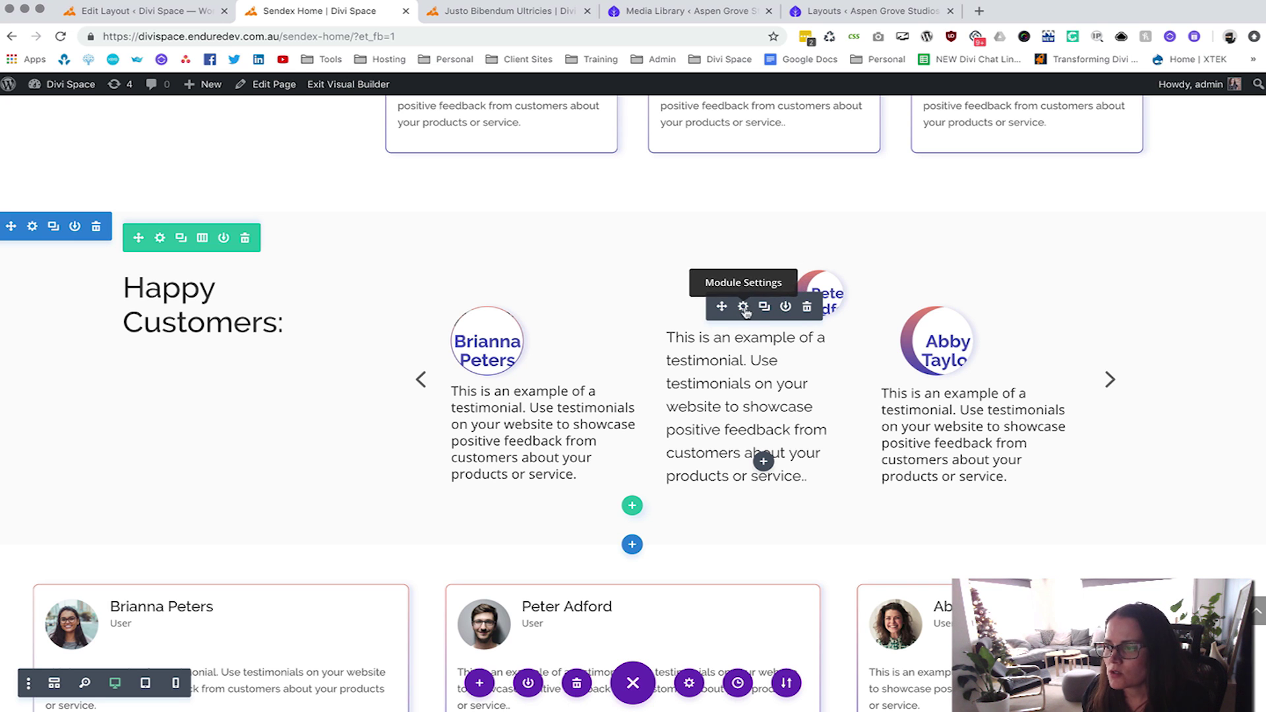
# Switch the first slide's Text Color to Light, then back to Dark.
pyautogui.click(743, 308)
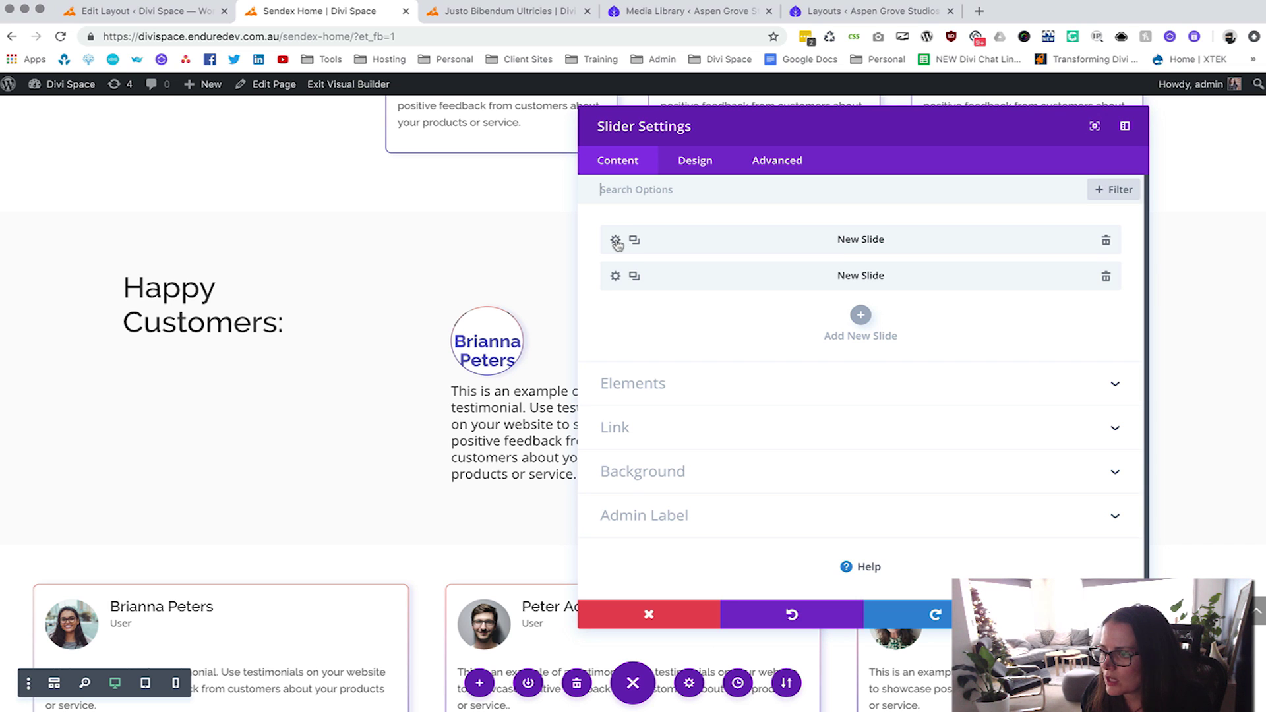
pyautogui.click(616, 241)
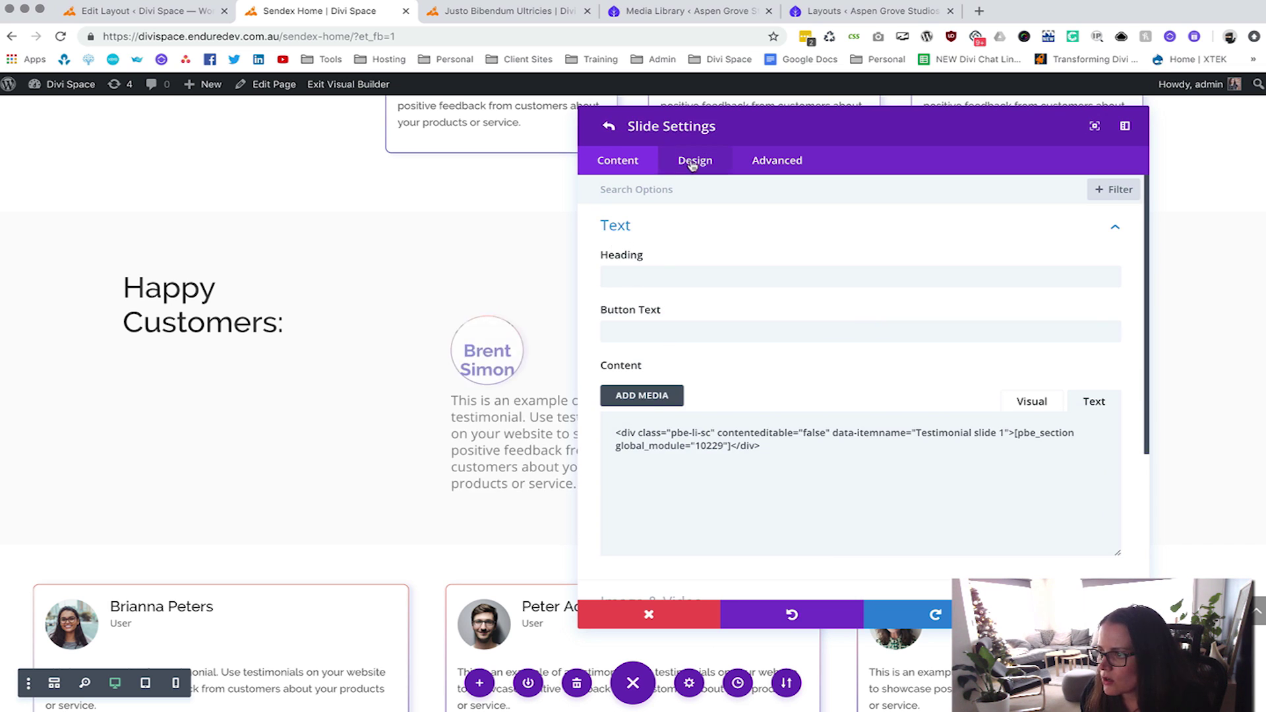
pyautogui.click(645, 190)
pyautogui.write('Dark')
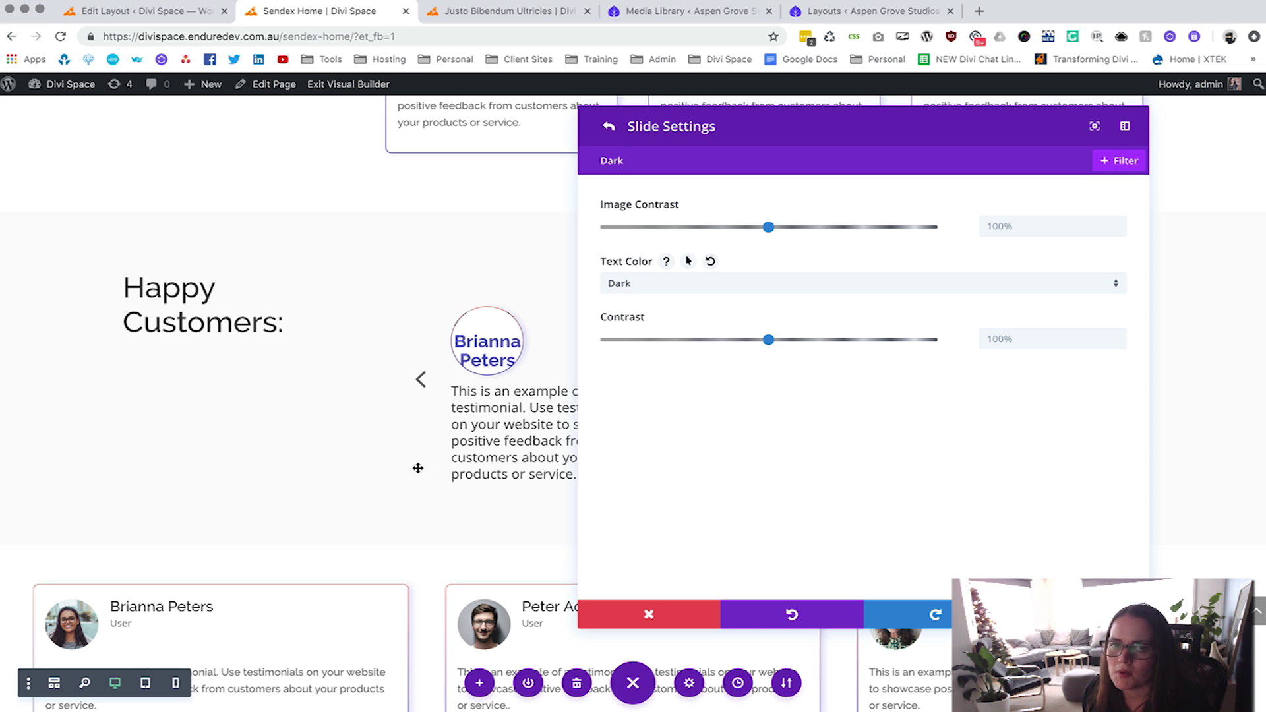
pyautogui.click(639, 289)
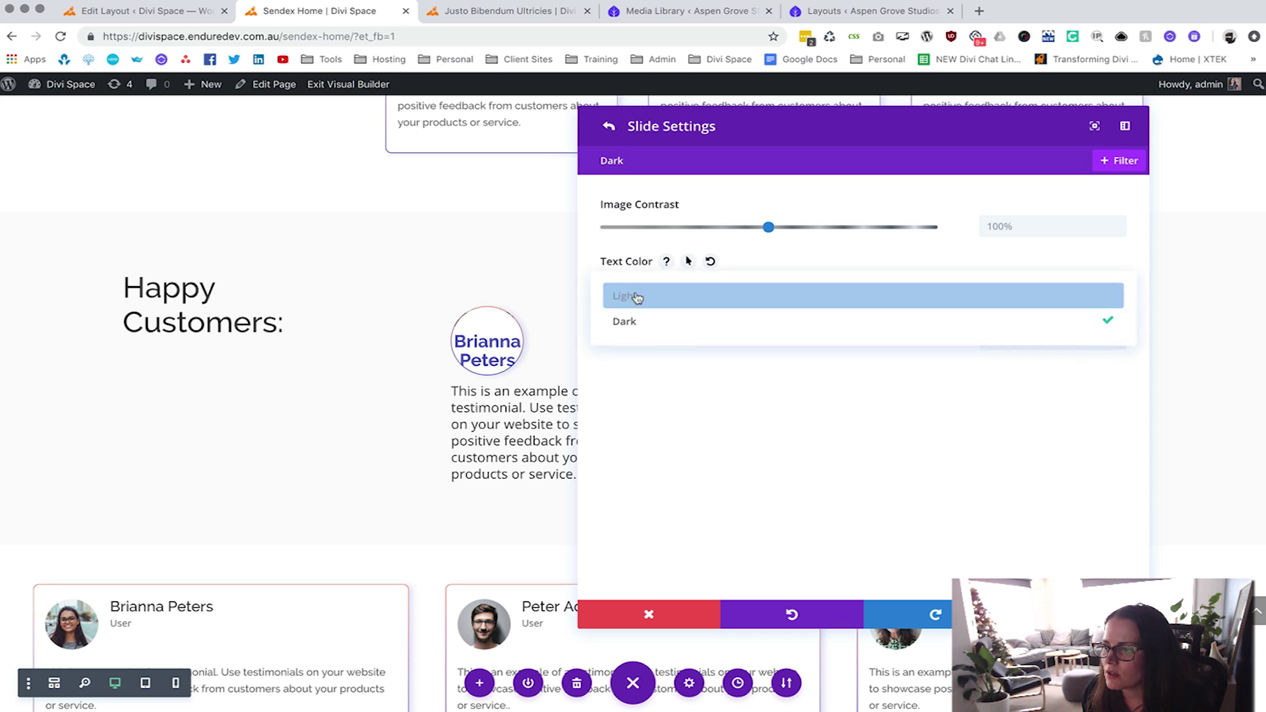
pyautogui.click(634, 298)
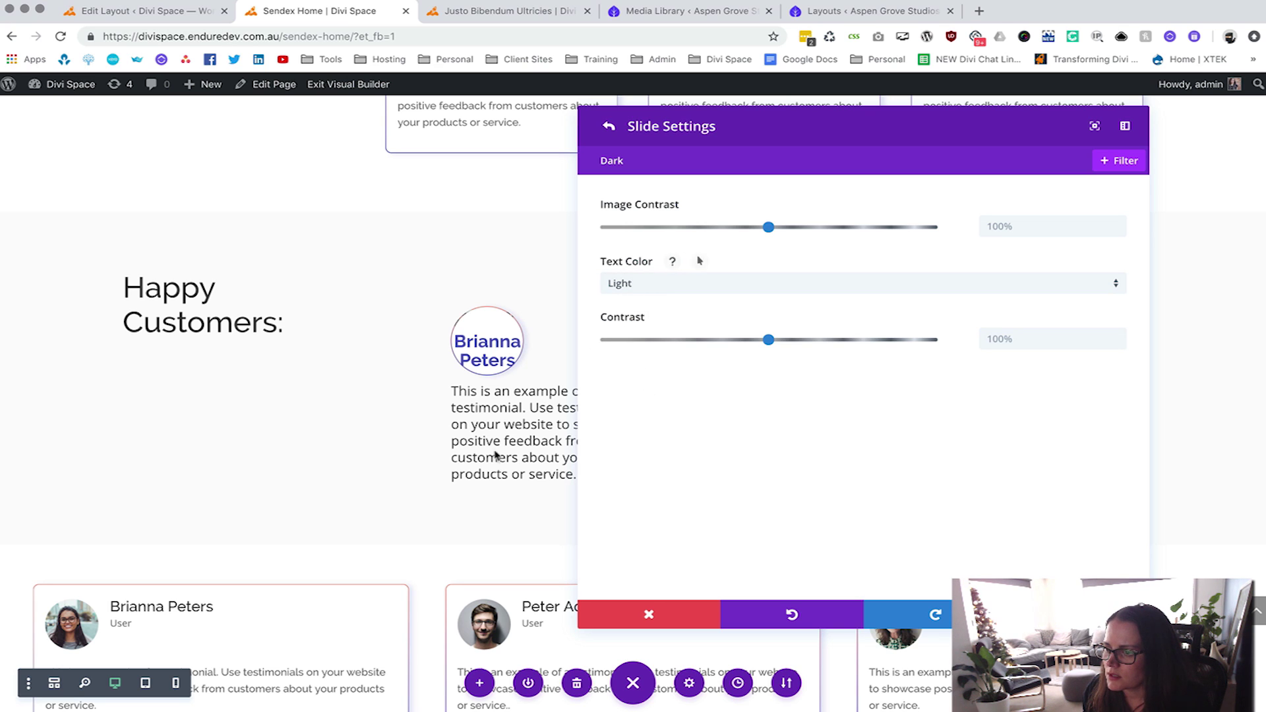
pyautogui.click(421, 382)
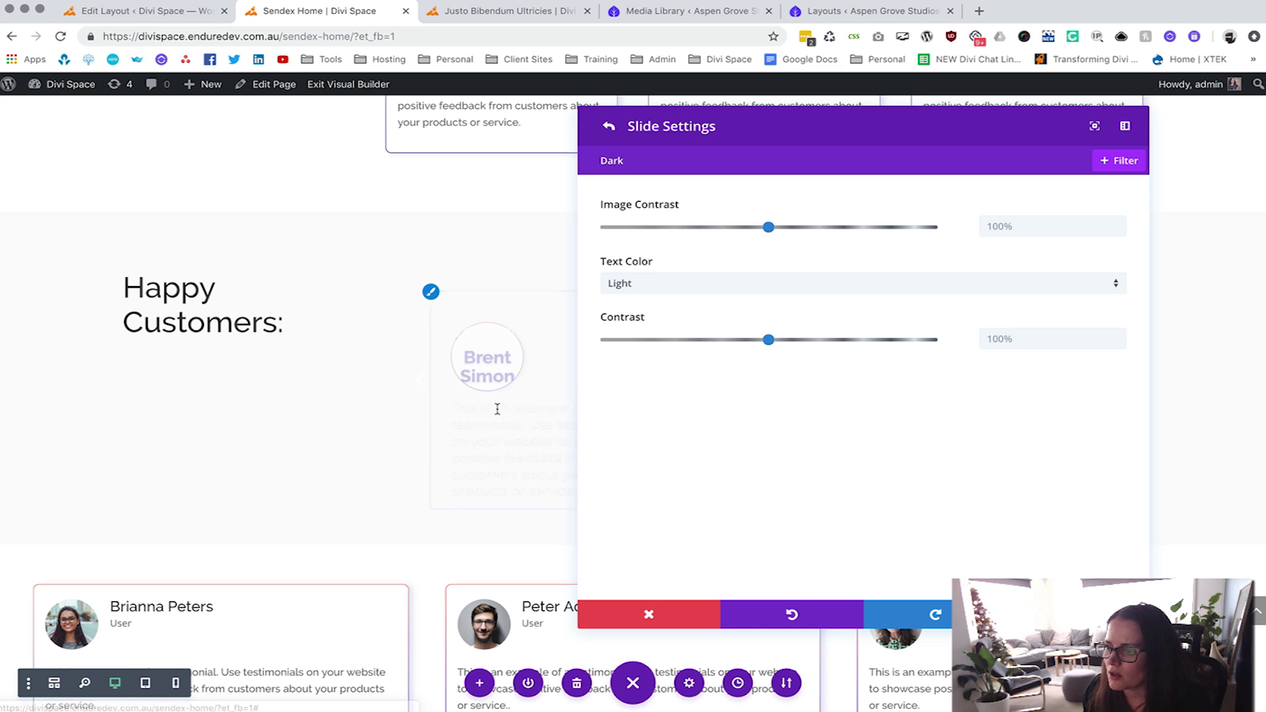
pyautogui.click(629, 289)
pyautogui.click(623, 320)
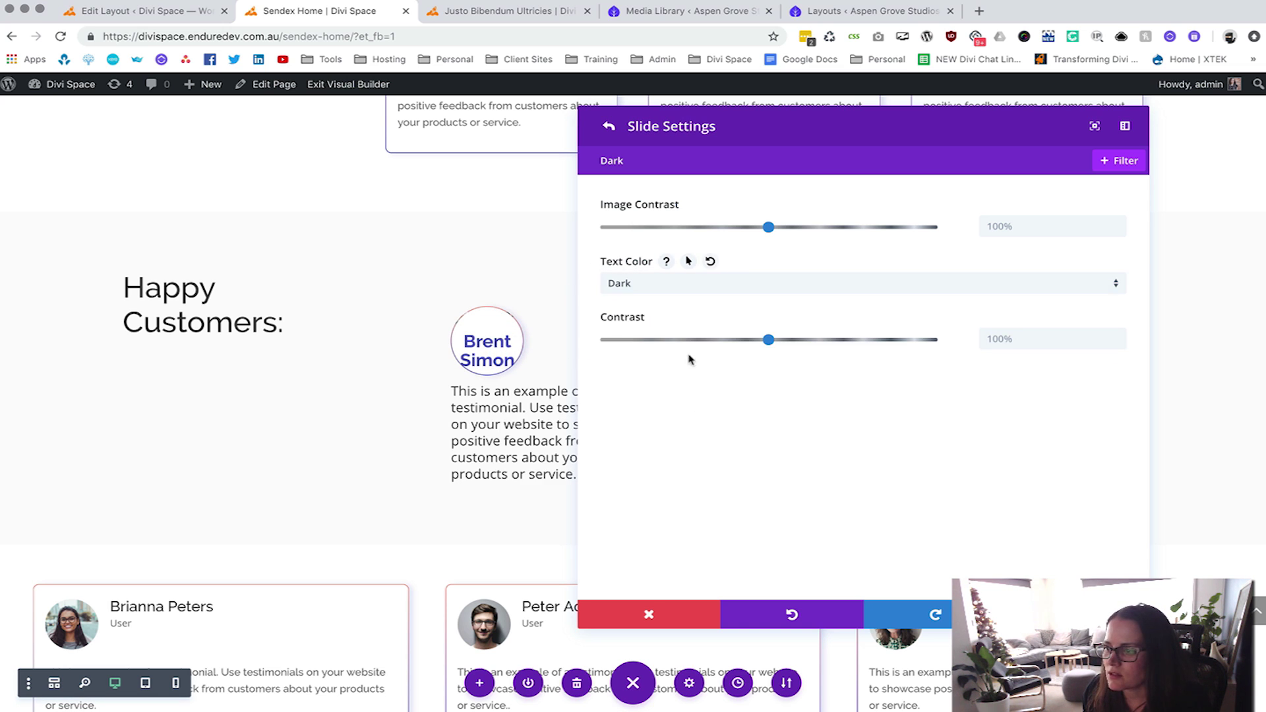
pyautogui.click(609, 126)
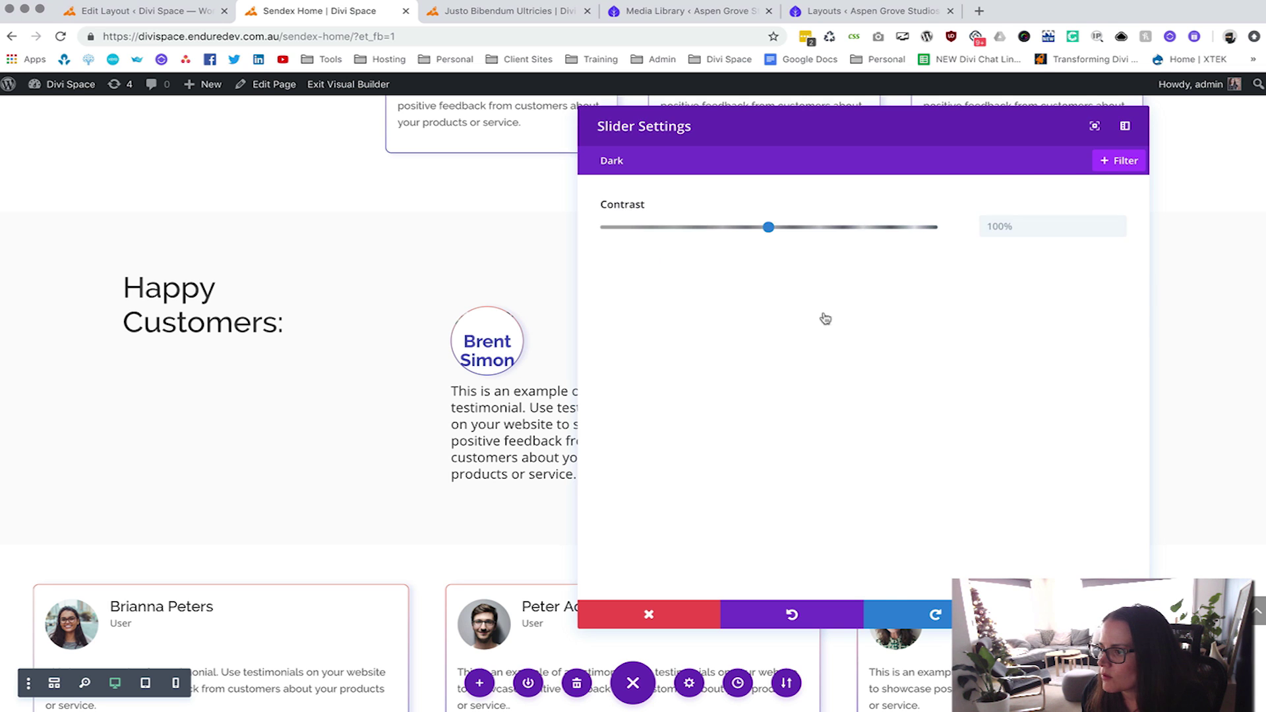
# Reset the slider's Custom Margin under Design > Spacing to default and close its settings.
pyautogui.press('Escape')
pyautogui.click(745, 309)
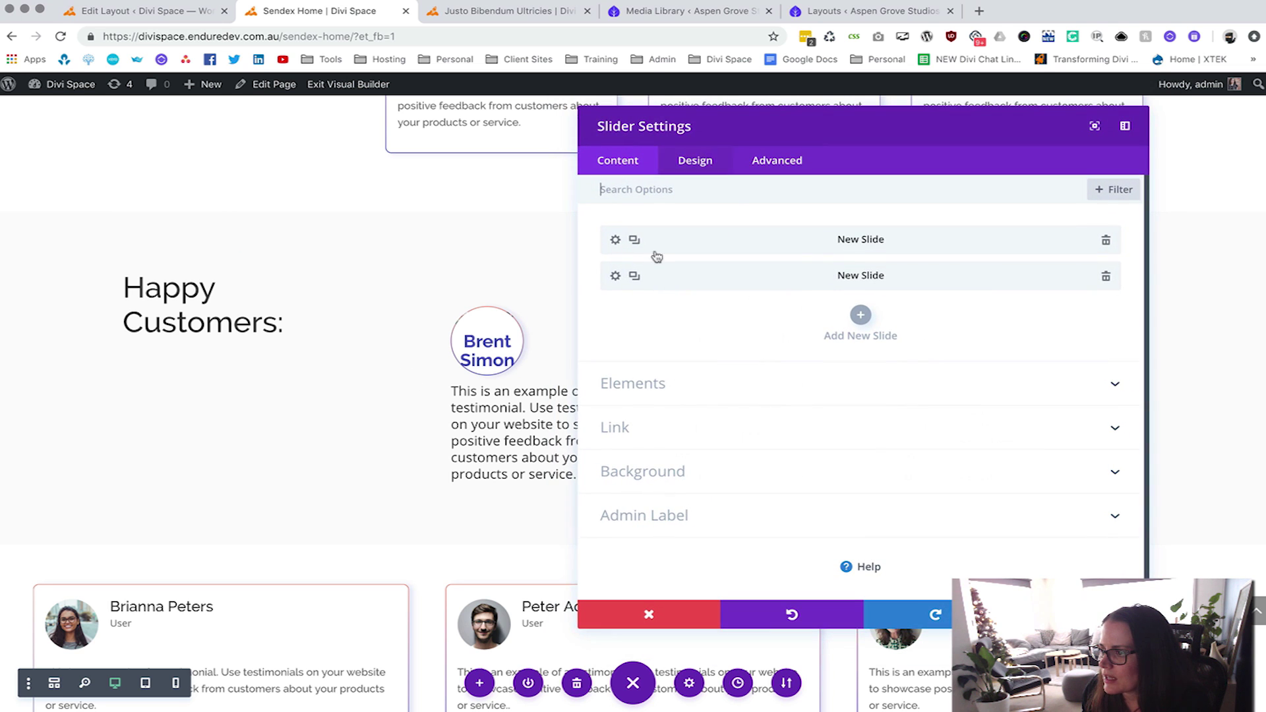
pyautogui.click(696, 164)
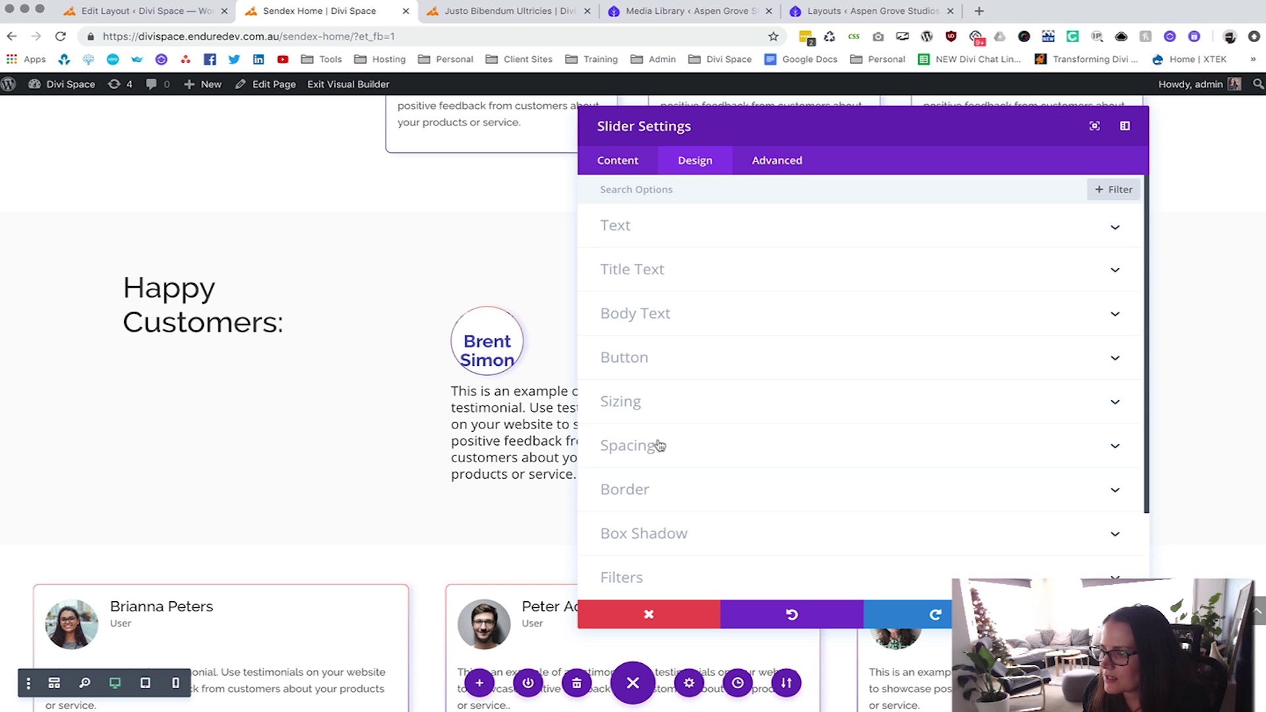
pyautogui.click(658, 443)
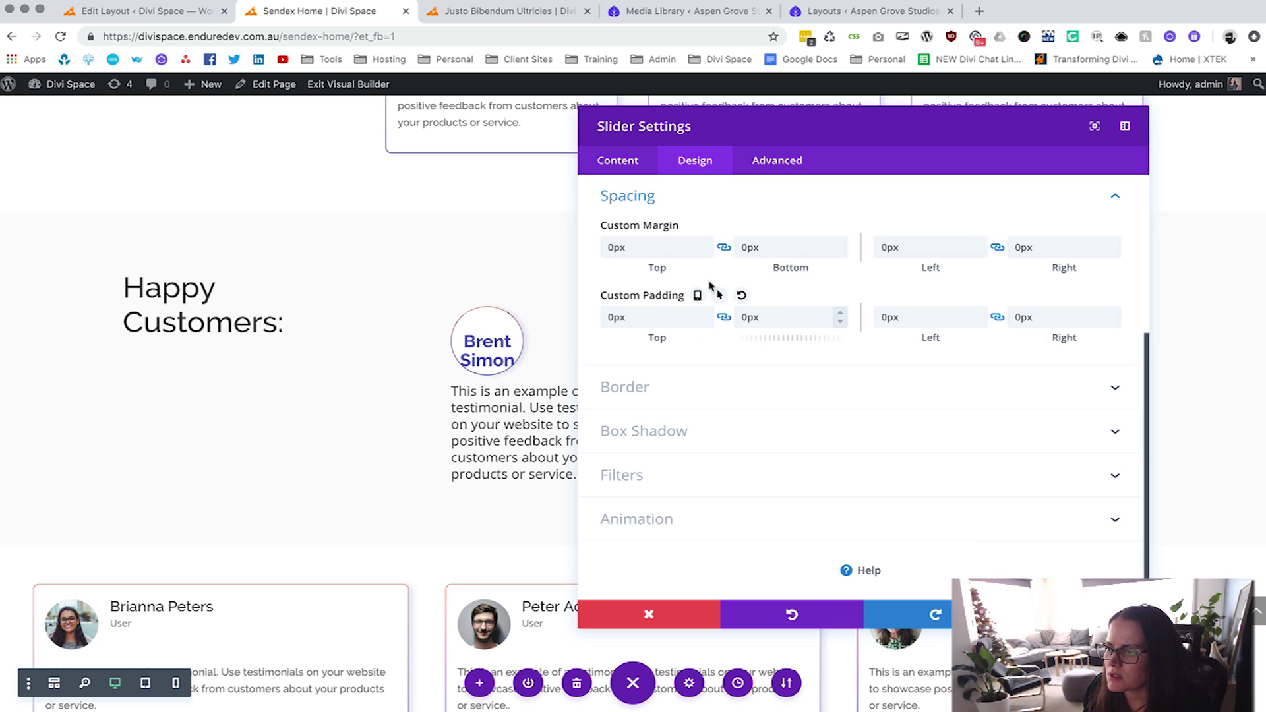
pyautogui.click(741, 225)
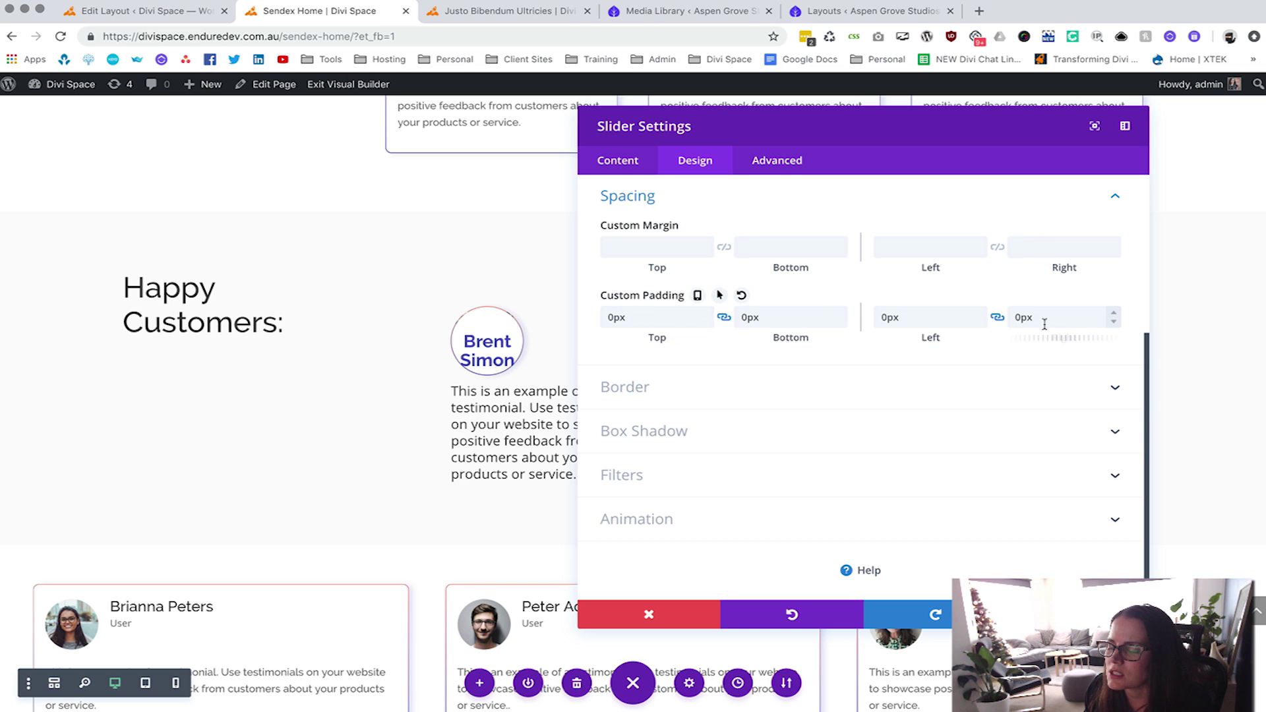
pyautogui.press('Escape')
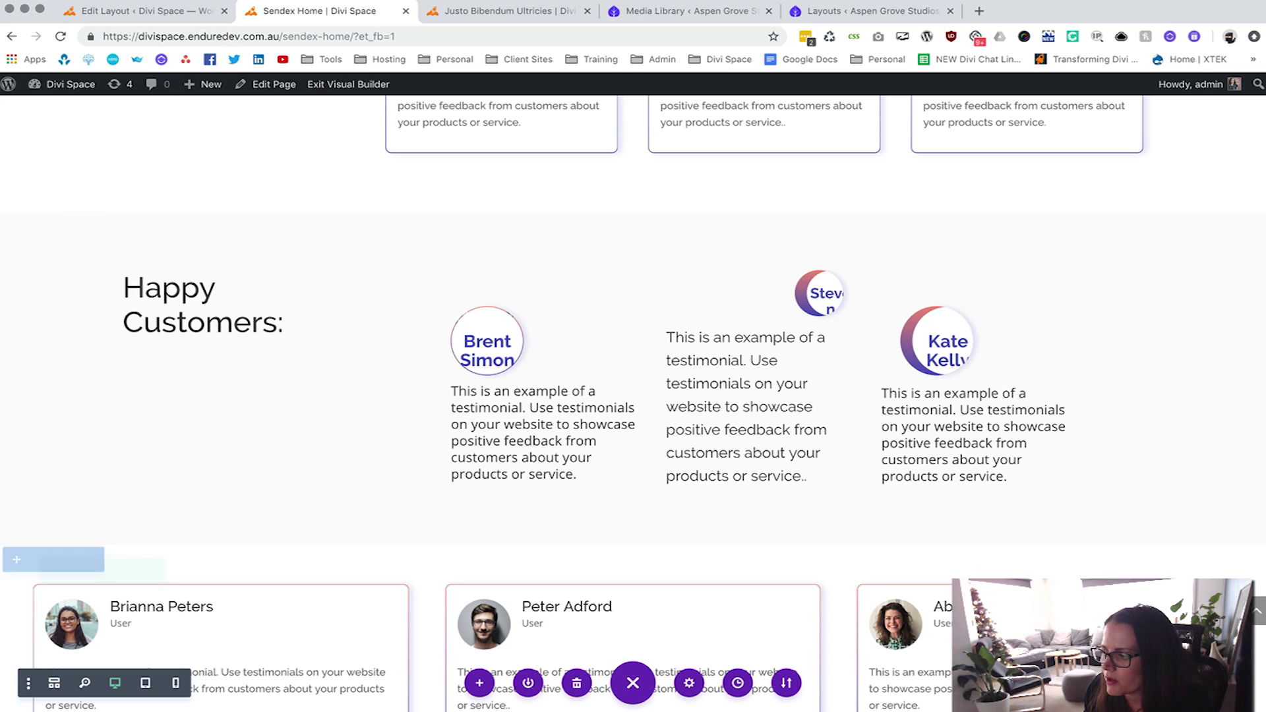
pyautogui.click(349, 84)
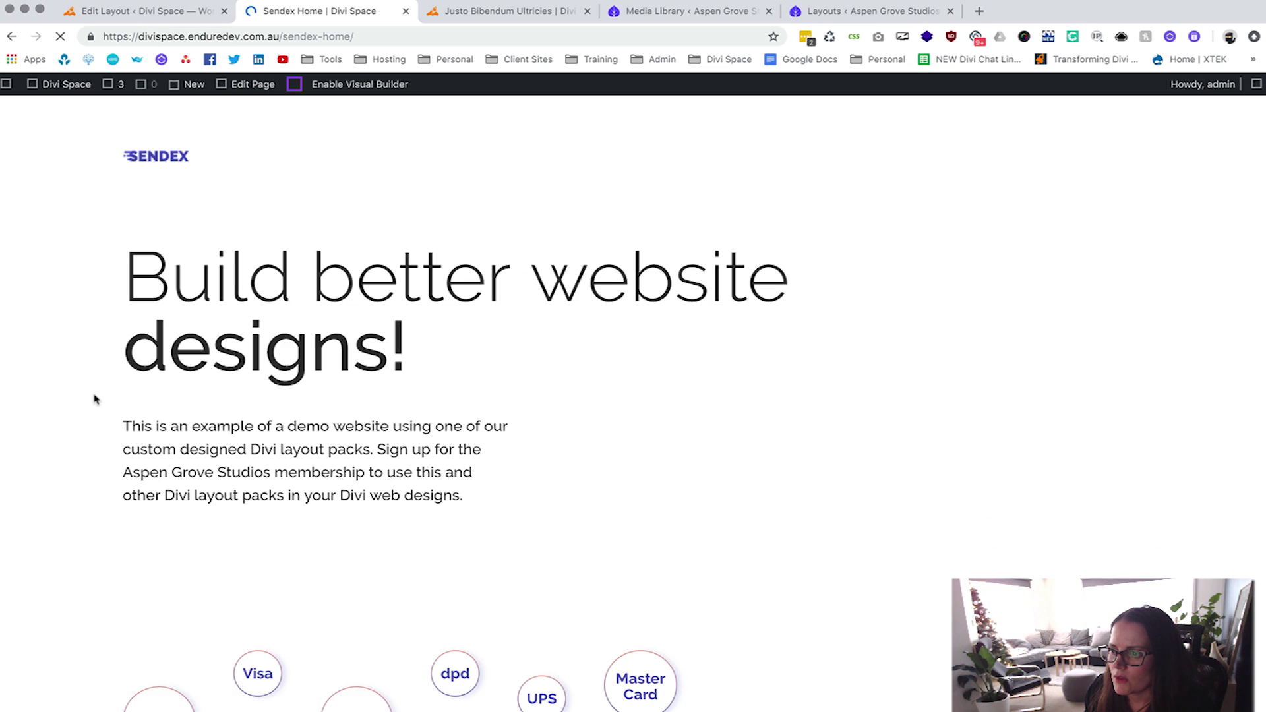
pyautogui.scroll(-10, 97, 399)
pyautogui.scroll(-15, 99, 399)
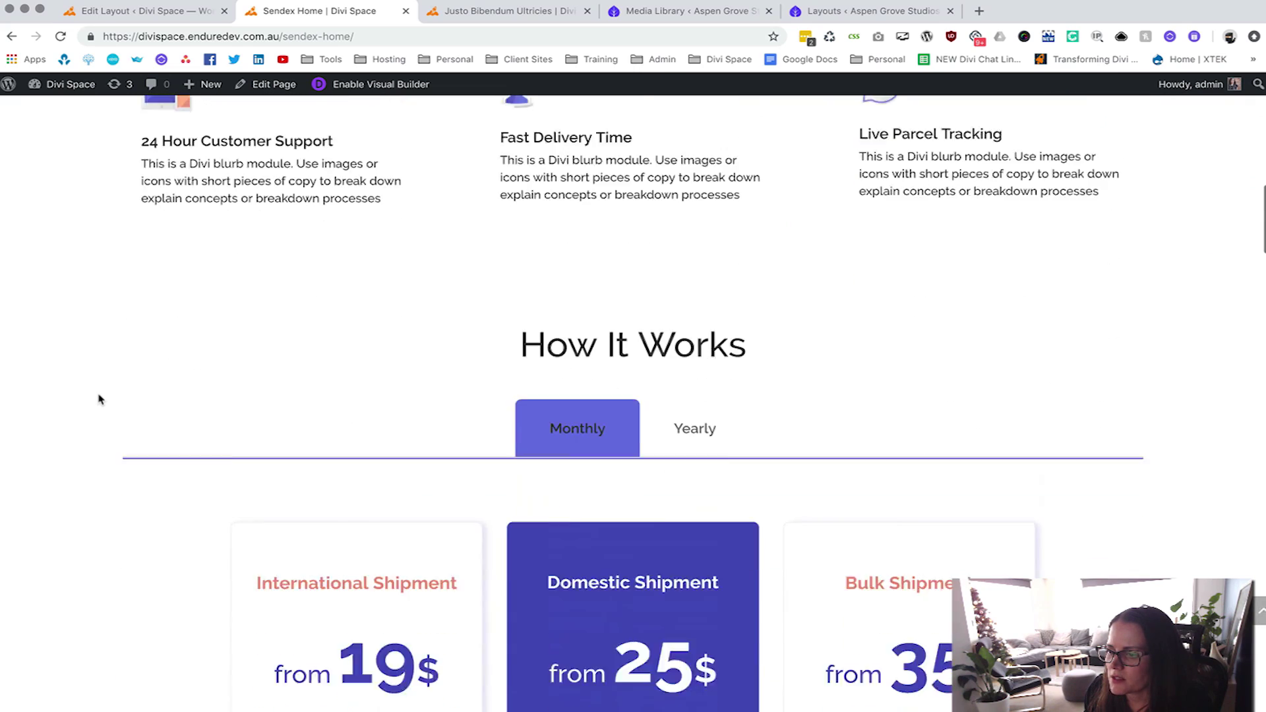
pyautogui.scroll(-5, 99, 399)
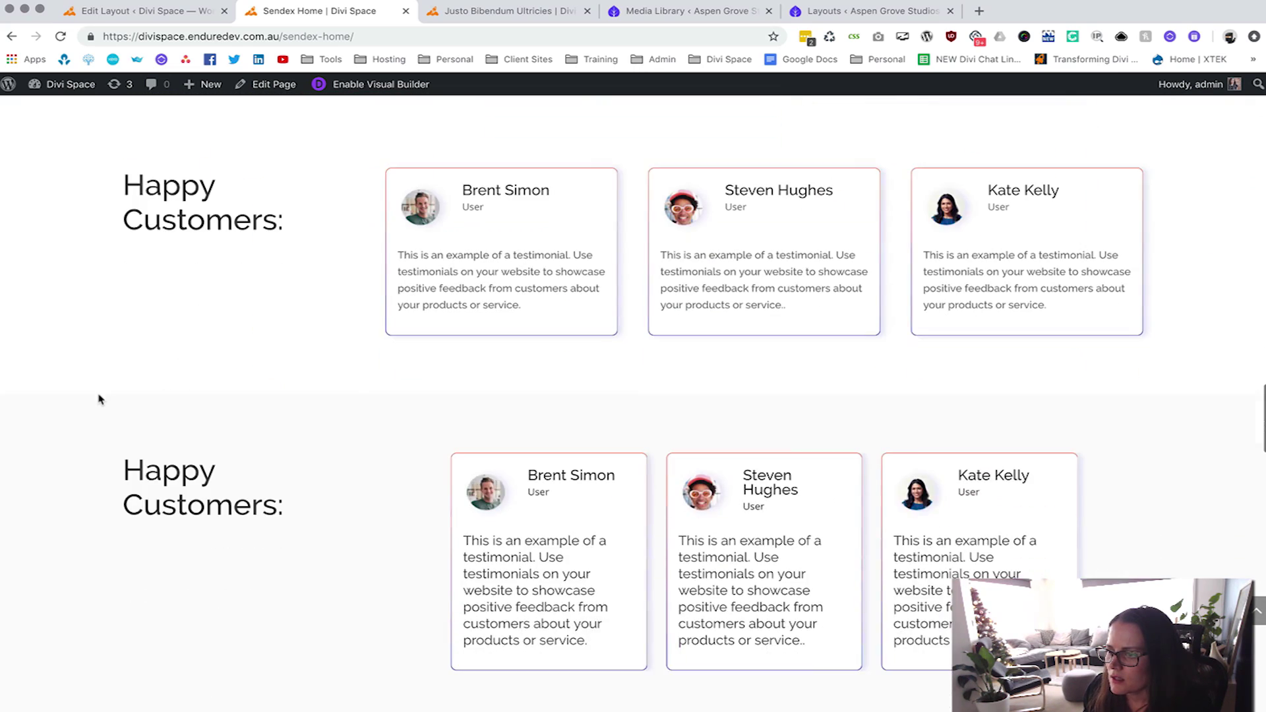
pyautogui.scroll(-2, 765, 339)
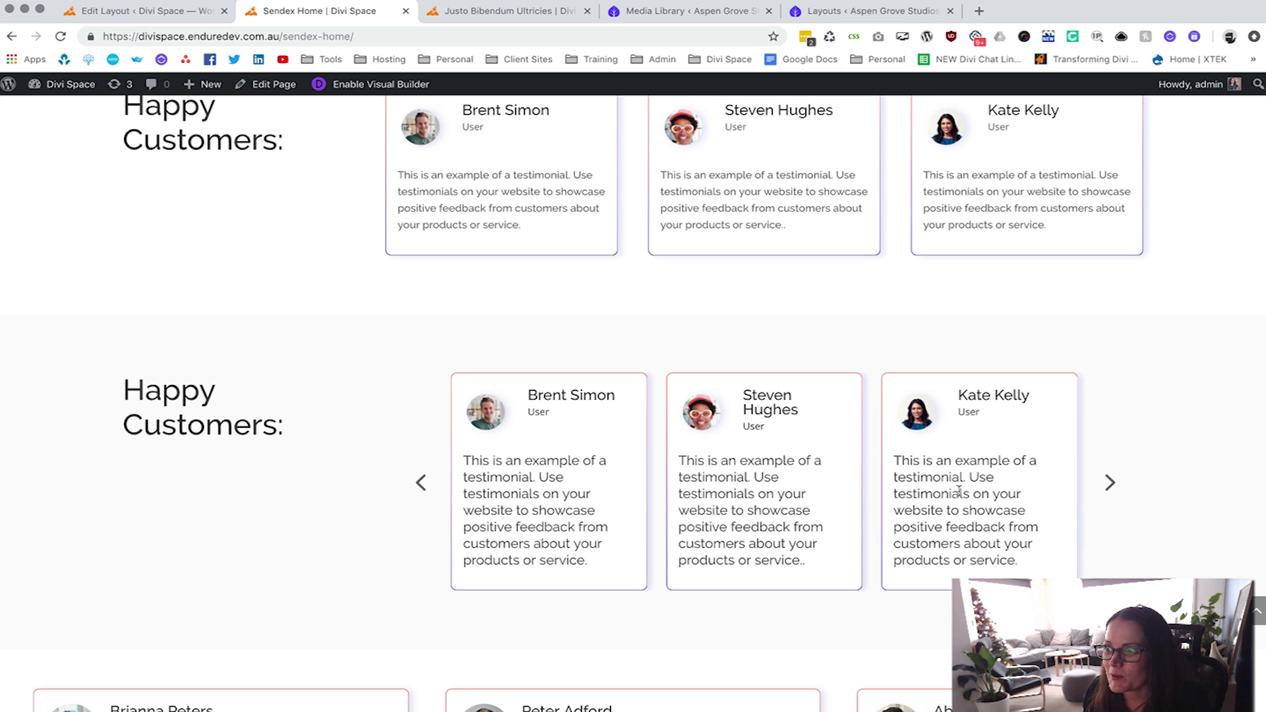
pyautogui.scroll(2, 958, 489)
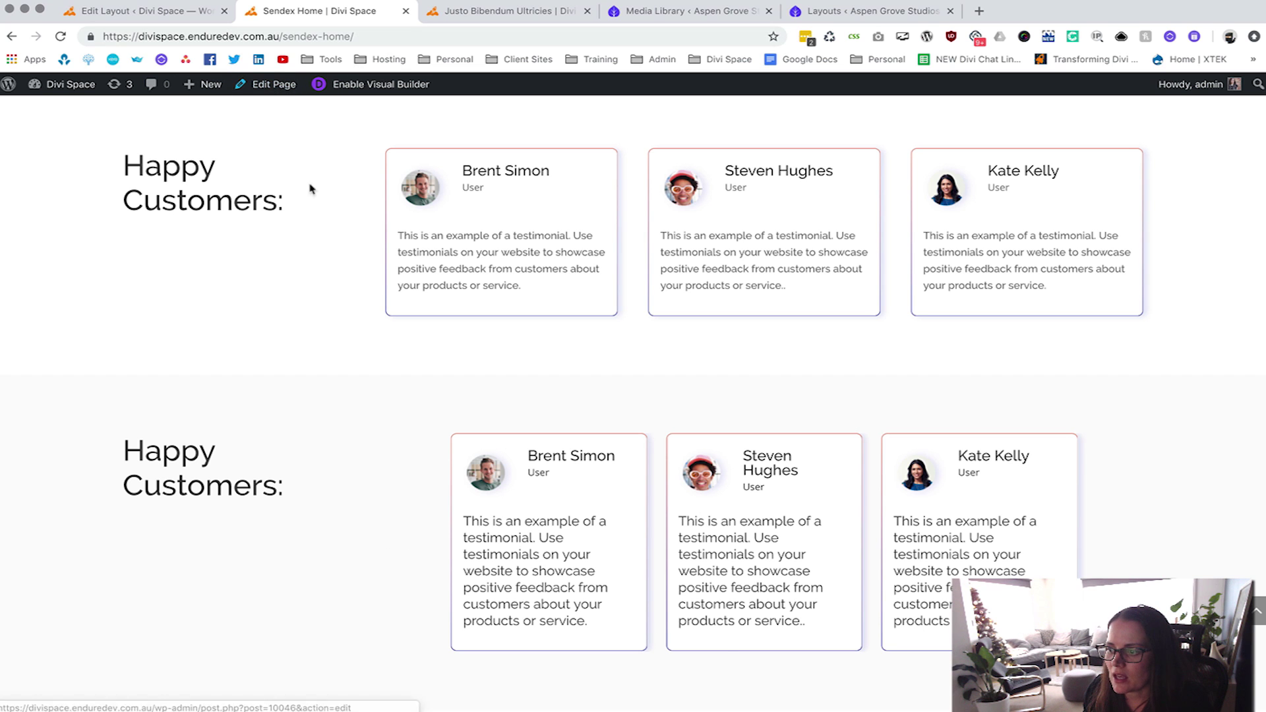
pyautogui.scroll(-3, 503, 444)
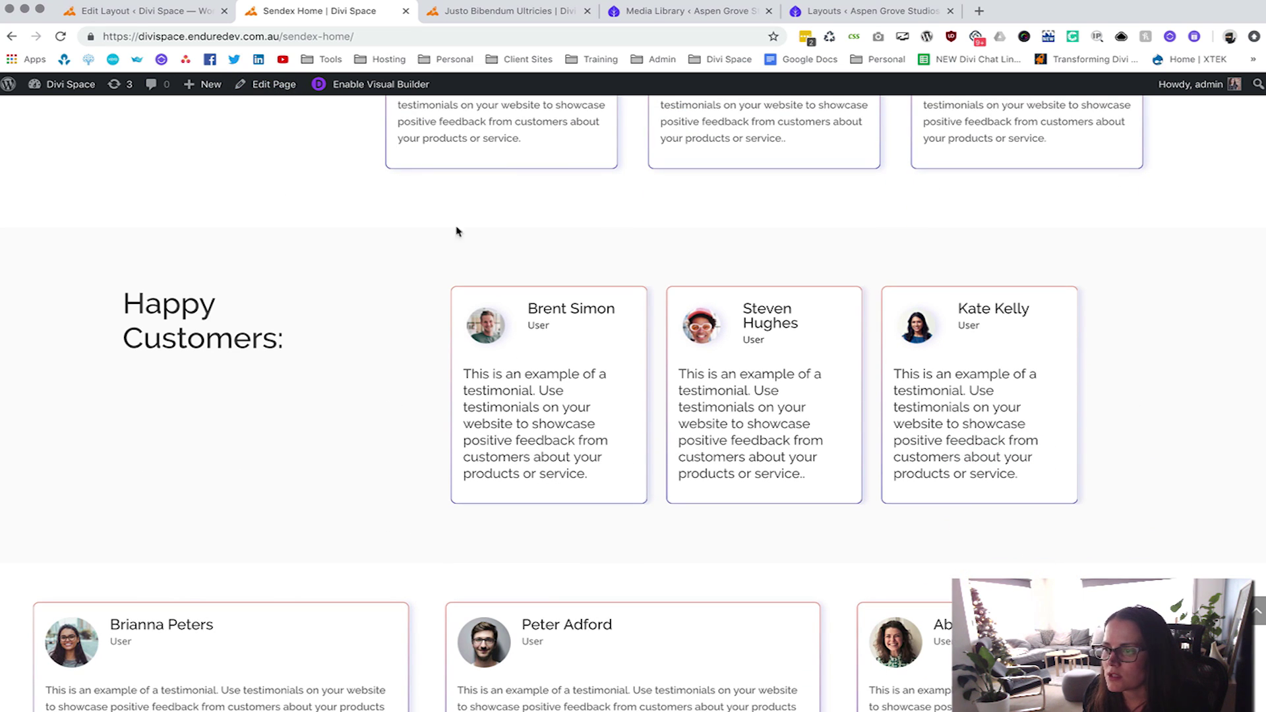
# In the back-end builder, delete the Slider module beside Heading h3 and start inserting a new module there.
pyautogui.click(272, 91)
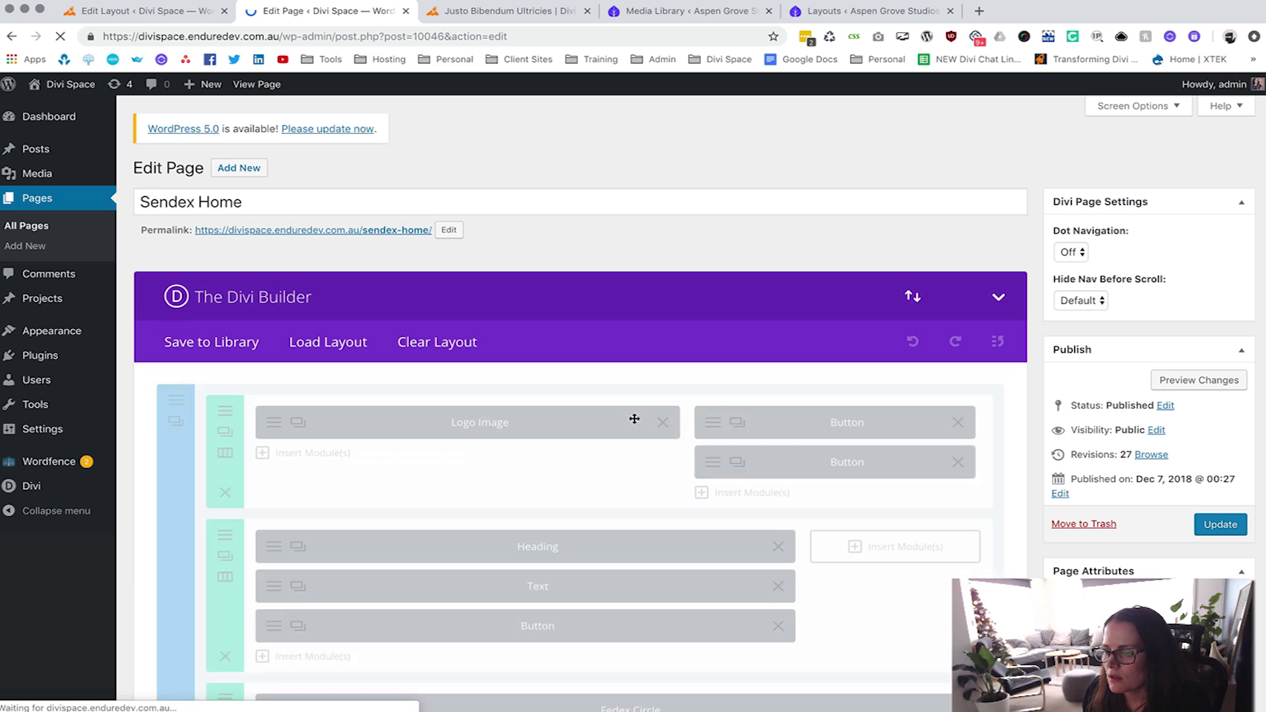
pyautogui.scroll(-15, 635, 419)
pyautogui.scroll(-11, 634, 419)
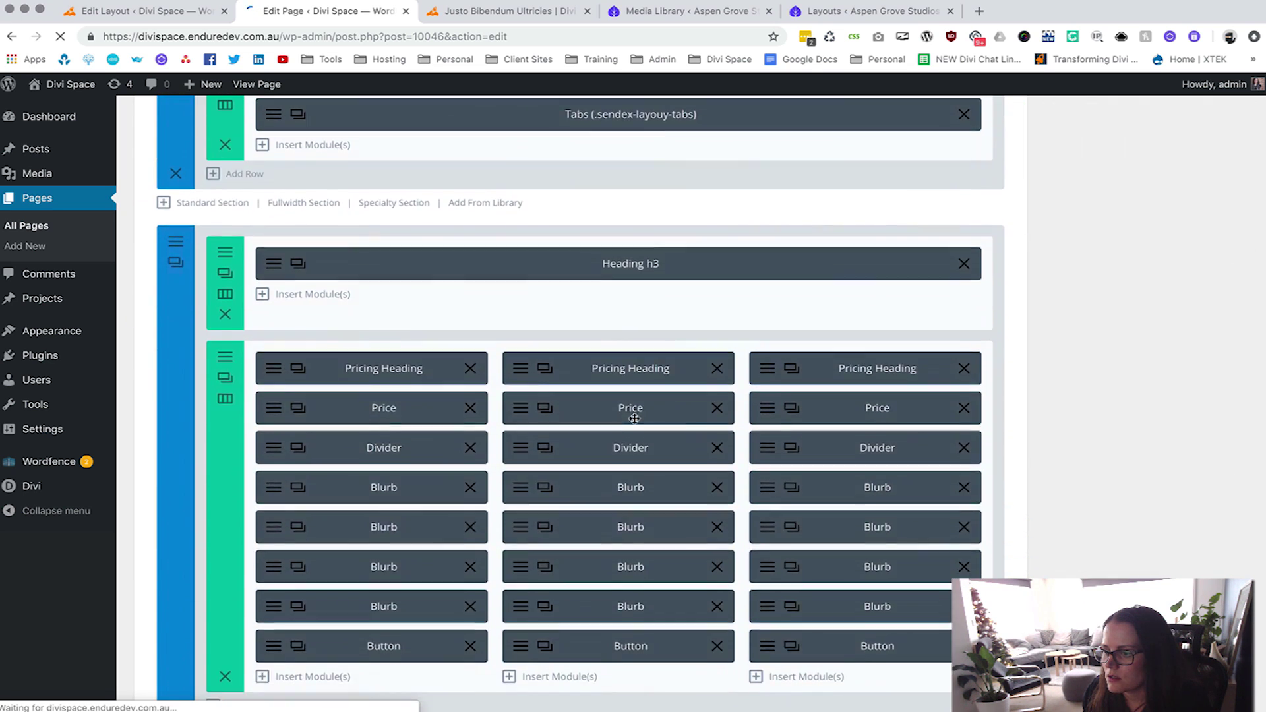
pyautogui.scroll(5, 635, 419)
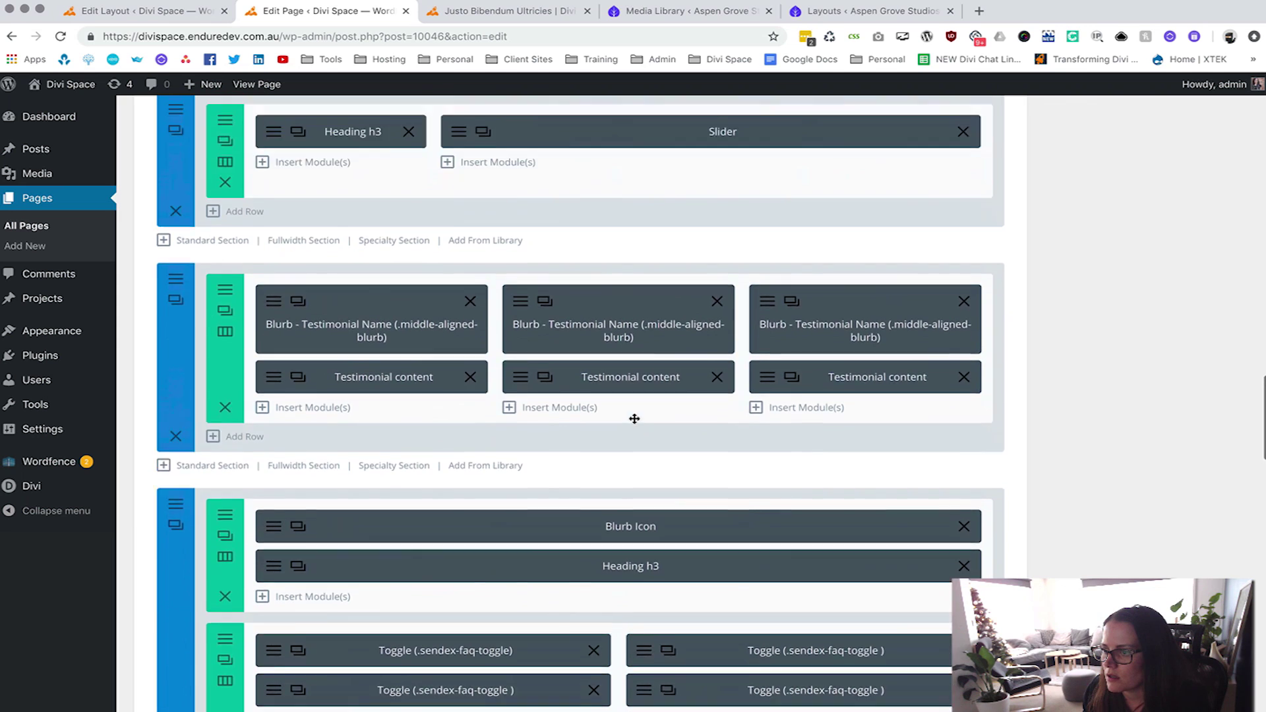
pyautogui.click(963, 310)
pyautogui.click(719, 311)
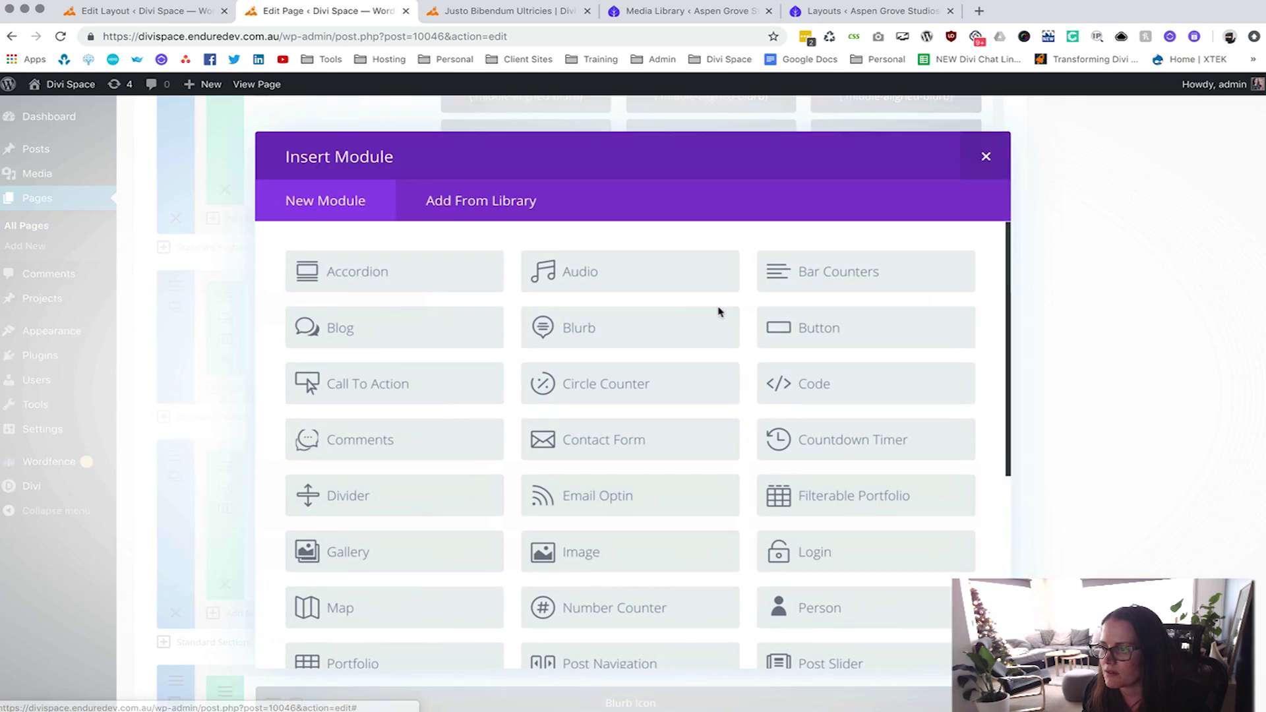
pyautogui.scroll(-5, 580, 386)
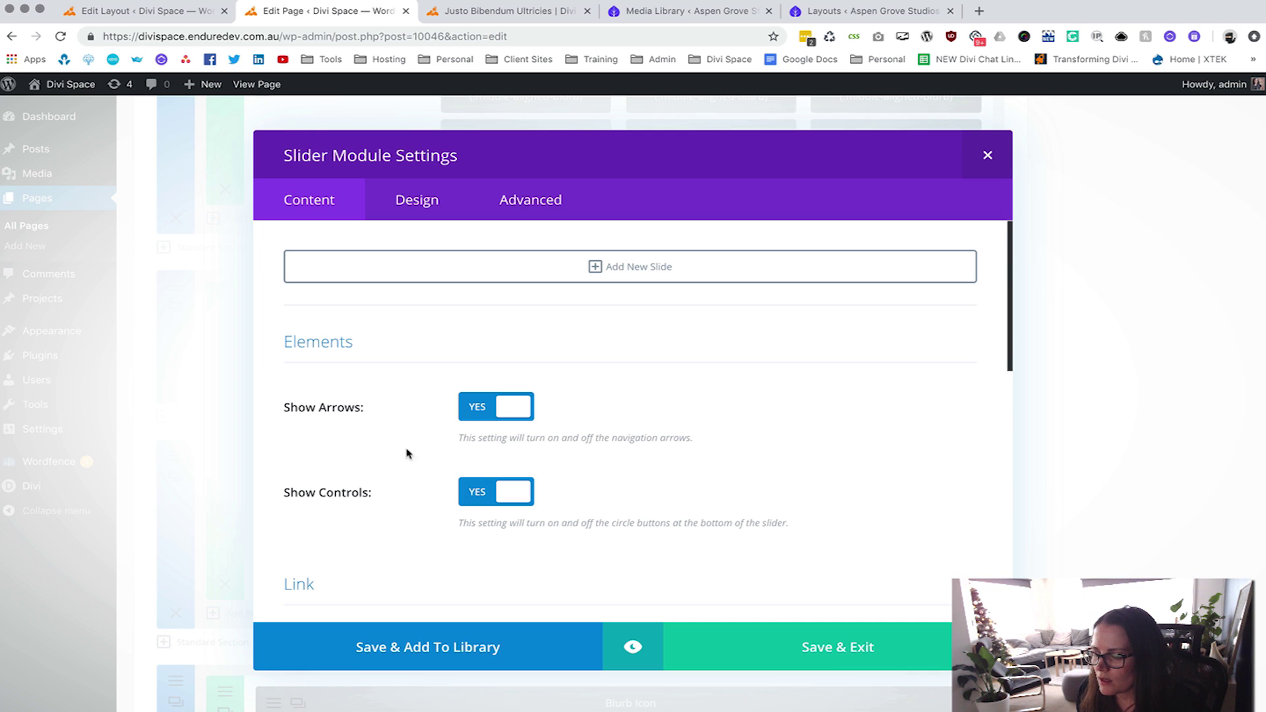
# Add a Slider module and set Show Controls to NO.
pyautogui.scroll(-2, 406, 453)
pyautogui.click(481, 447)
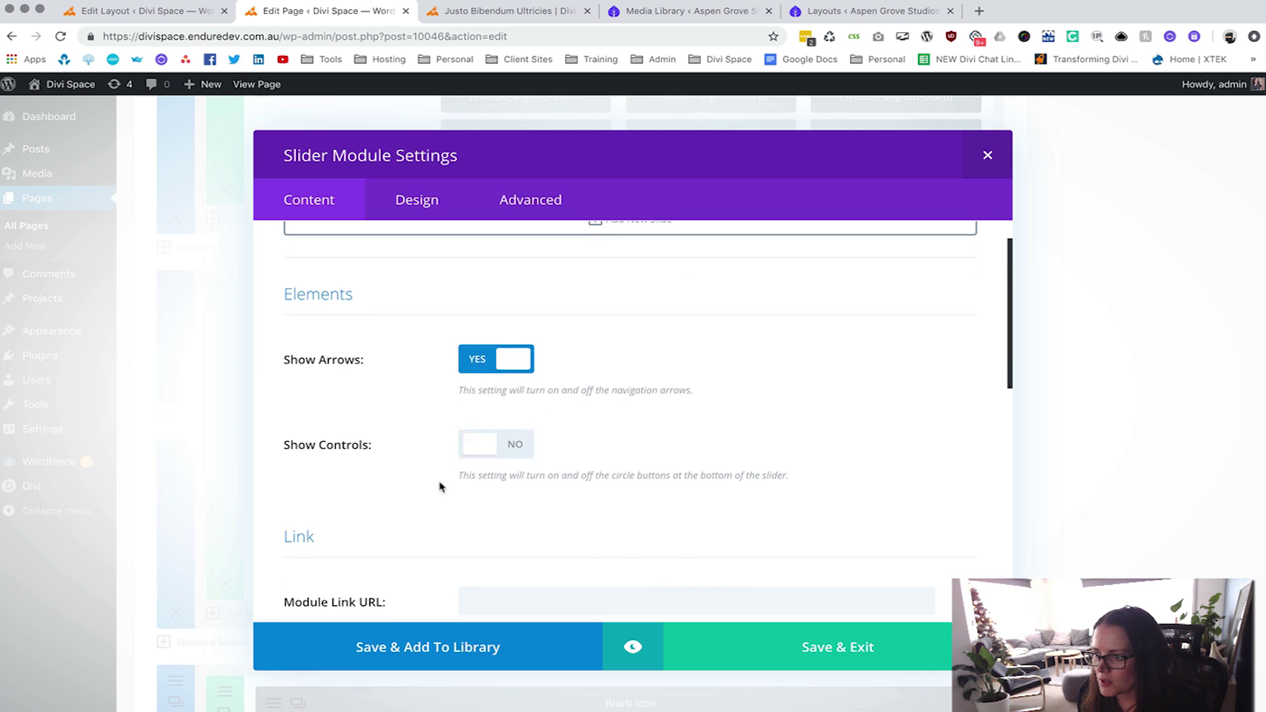
pyautogui.scroll(-10, 441, 486)
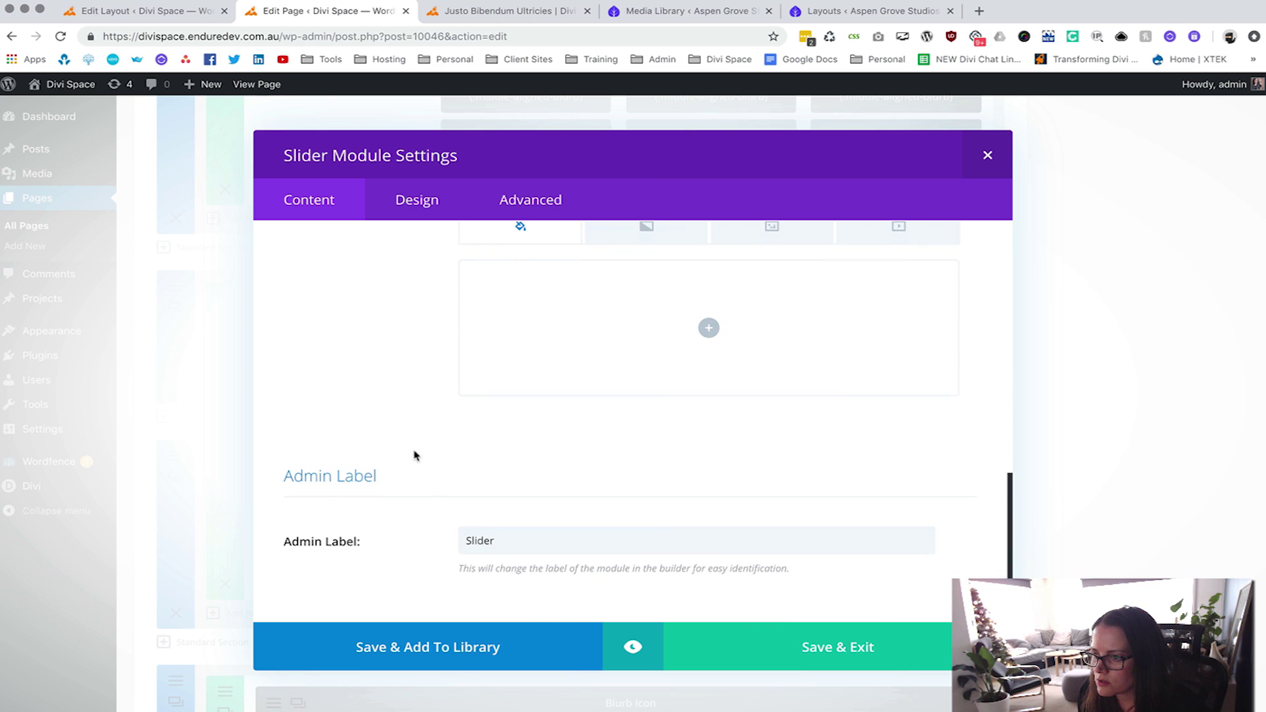
pyautogui.scroll(12, 414, 455)
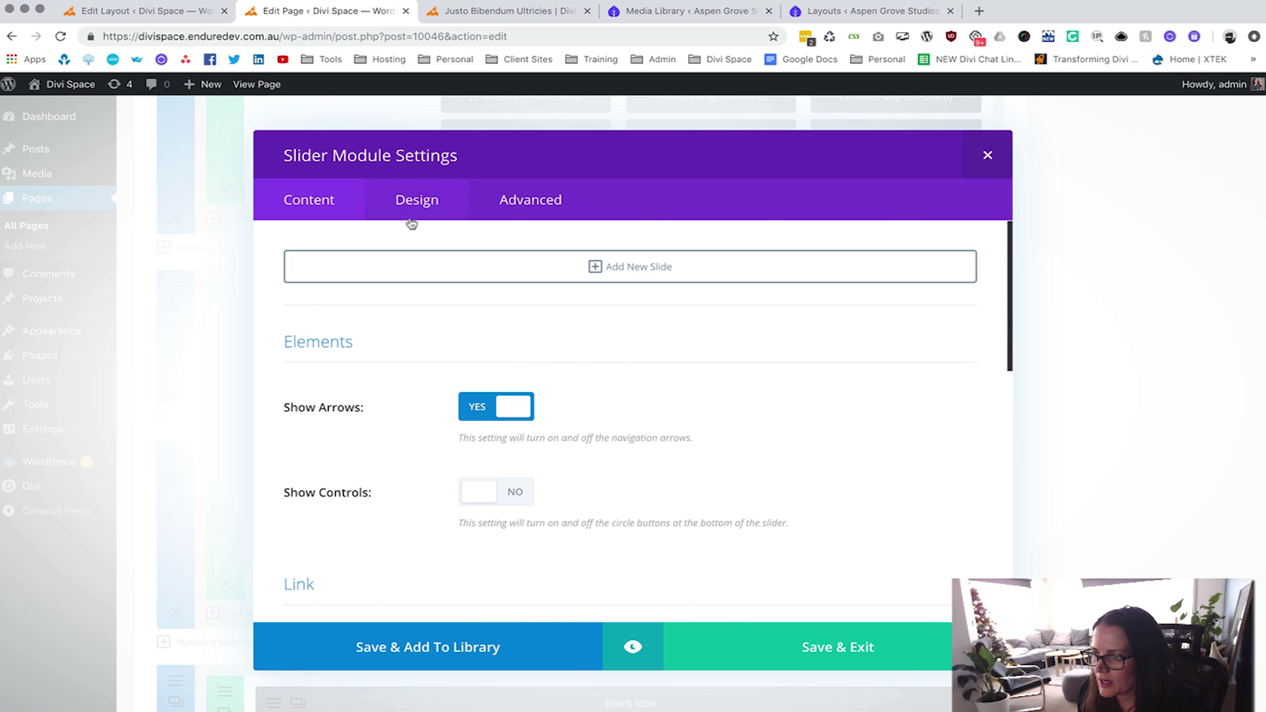
# Set the slider's Custom Padding to 0 for top, right and bottom.
pyautogui.click(455, 213)
pyautogui.scroll(-8, 408, 458)
pyautogui.scroll(-10, 404, 459)
pyautogui.scroll(-8, 404, 459)
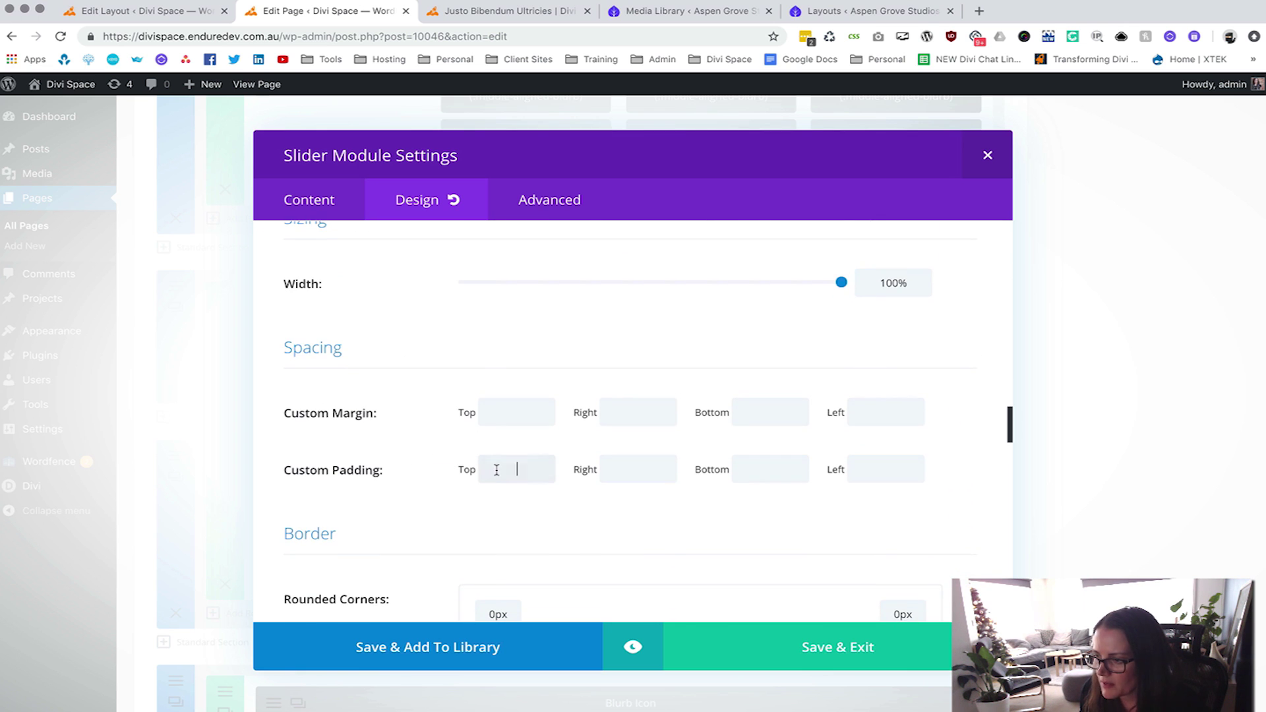
pyautogui.click(886, 469)
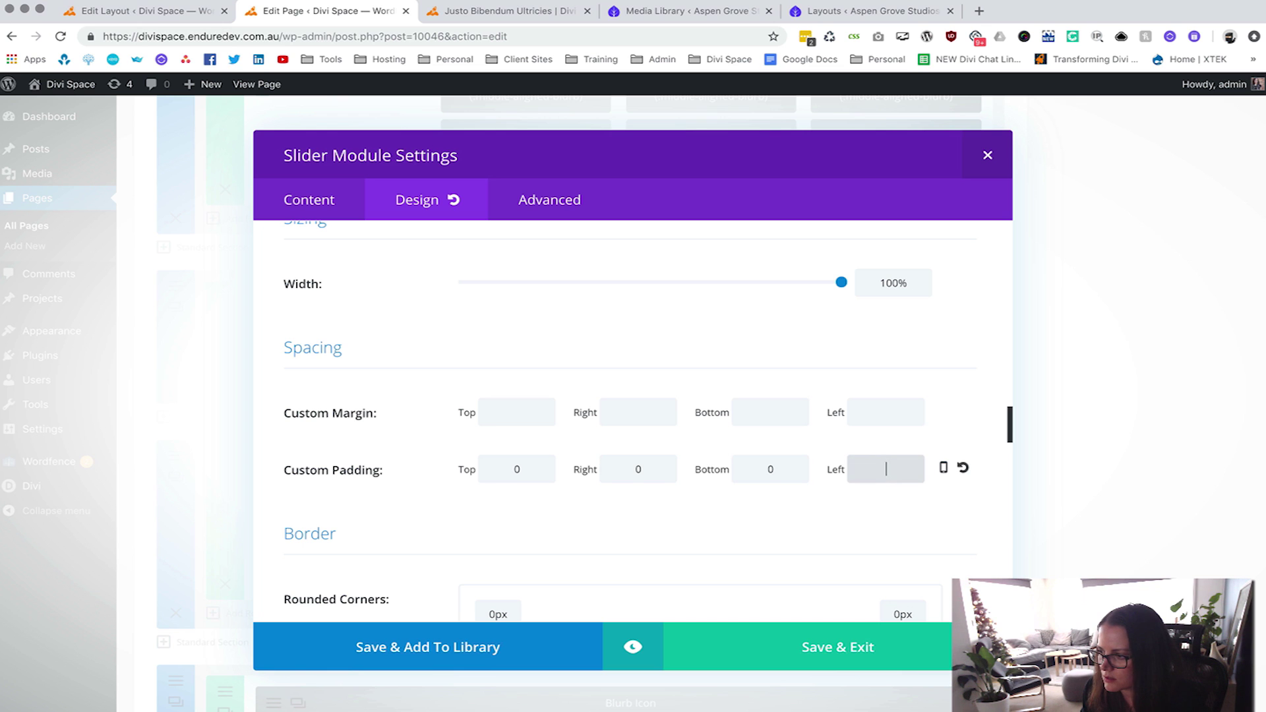
pyautogui.scroll(-10, 427, 536)
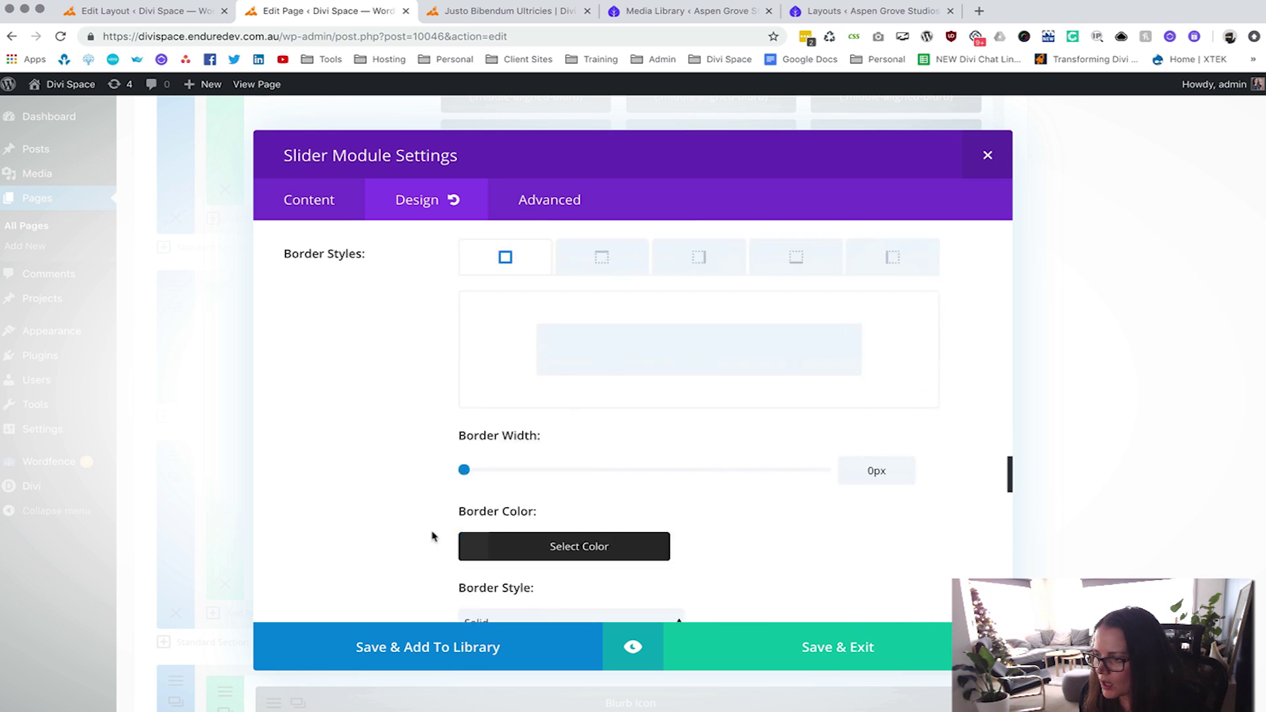
pyautogui.scroll(5, 427, 536)
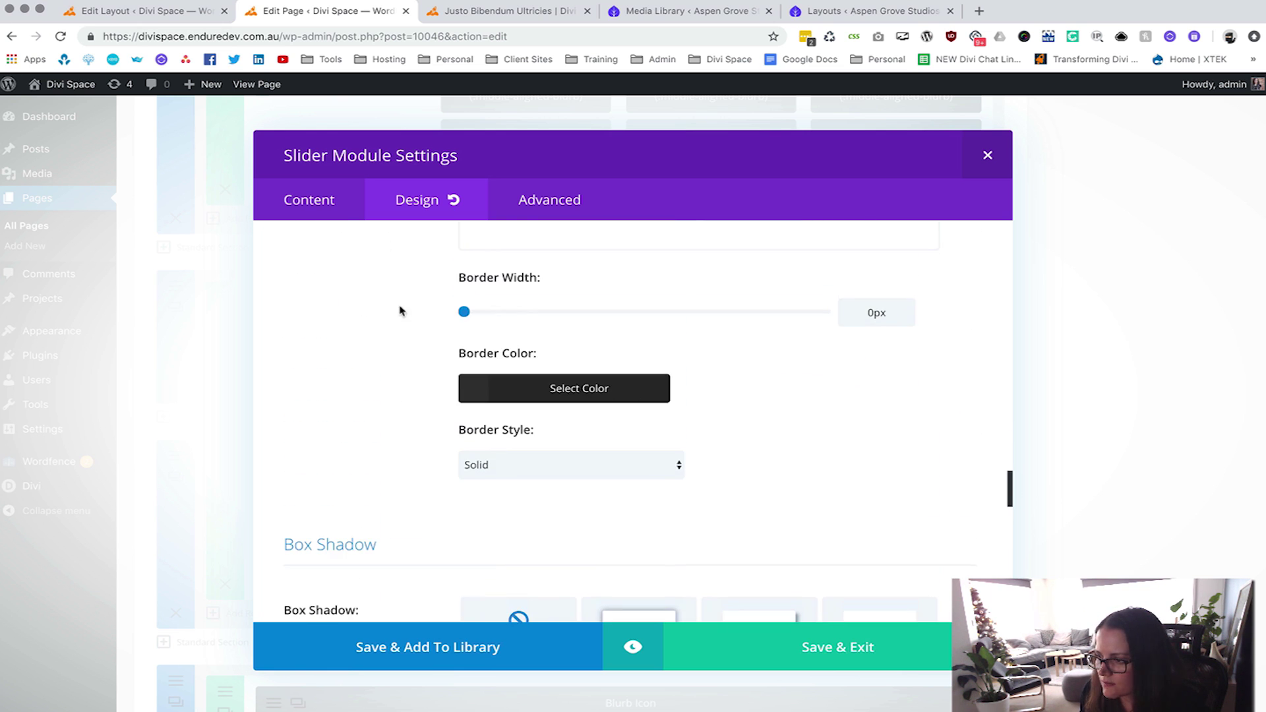
pyautogui.click(318, 202)
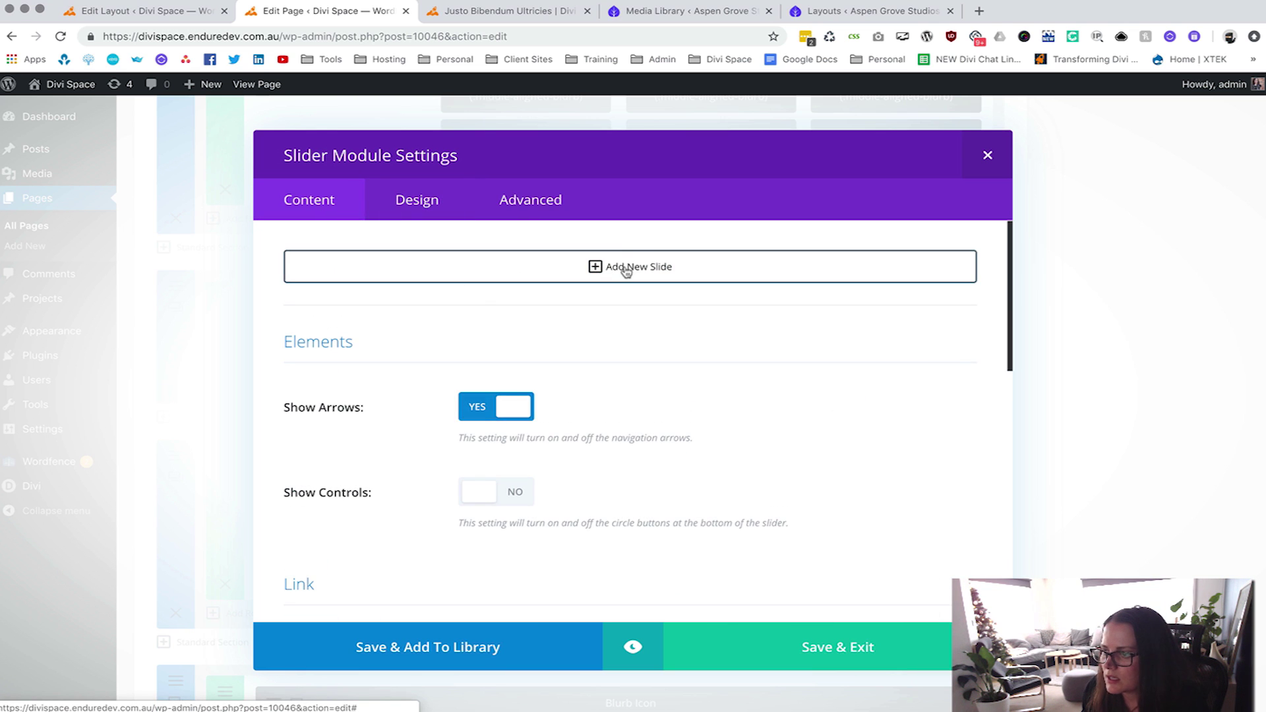
# Add a new slide and insert the 'Testimonial slide 1' library layout as its visual content.
pyautogui.click(625, 267)
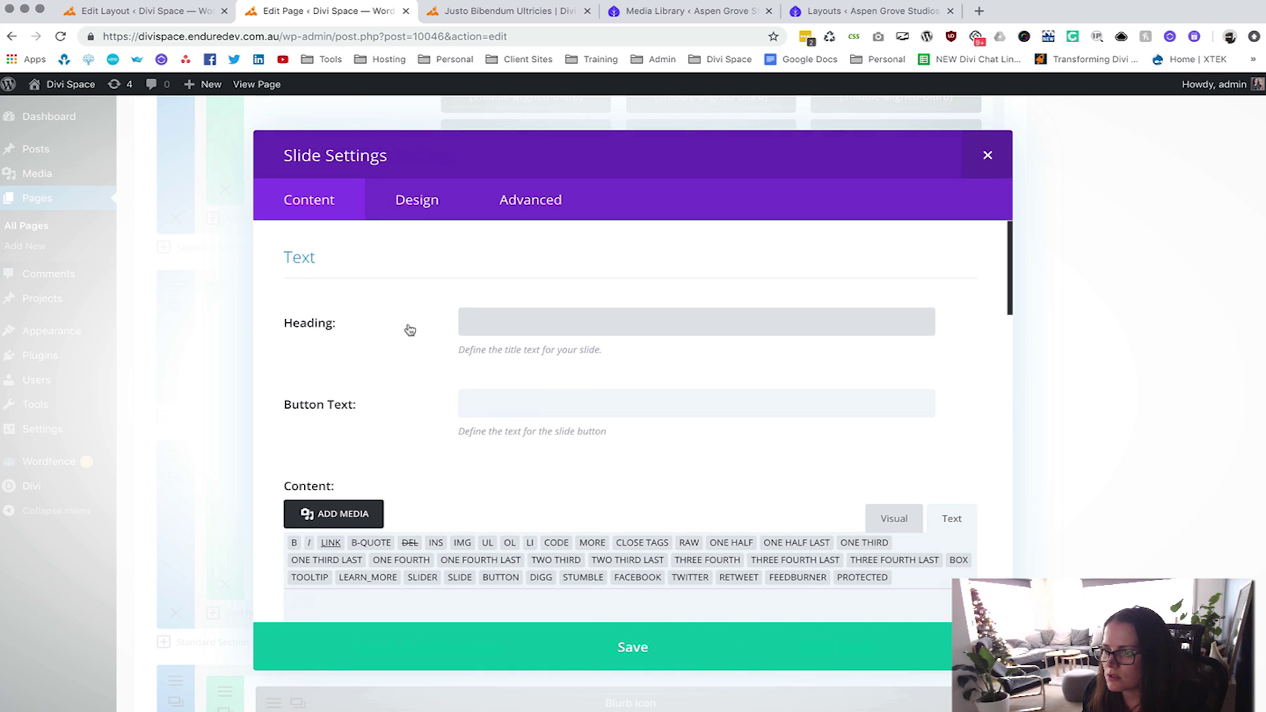
pyautogui.scroll(-2, 448, 357)
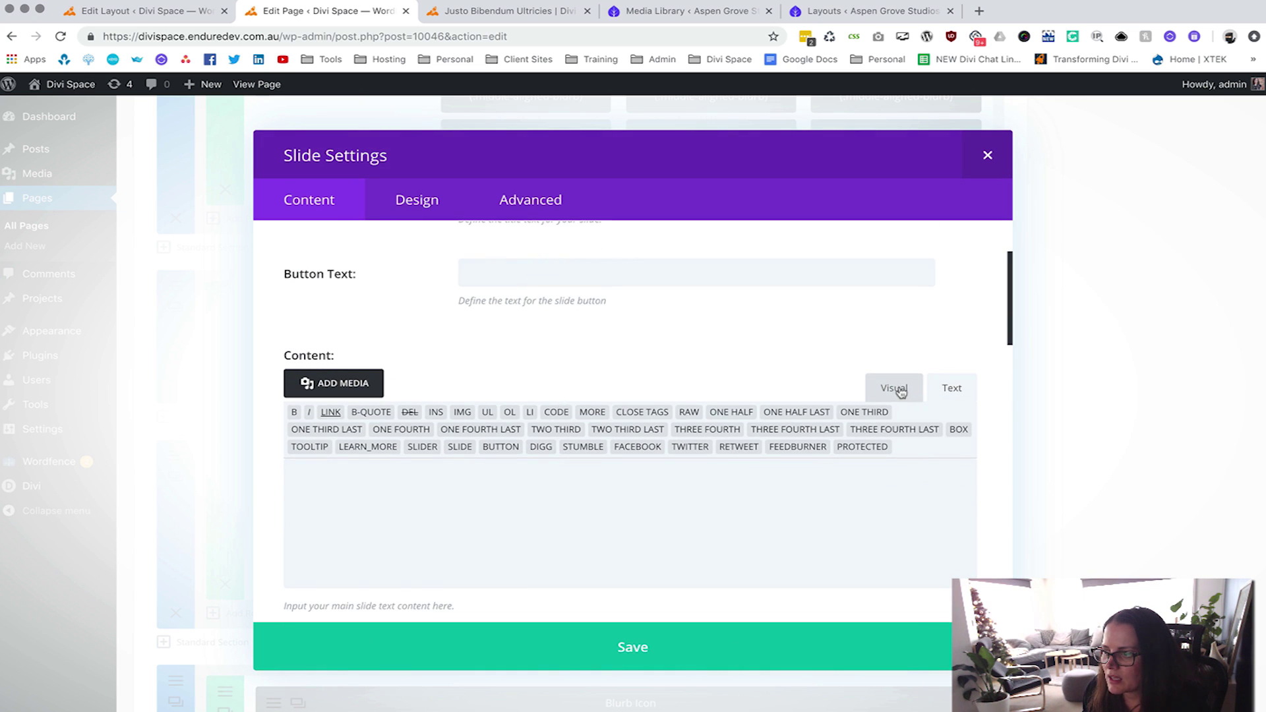
pyautogui.click(901, 391)
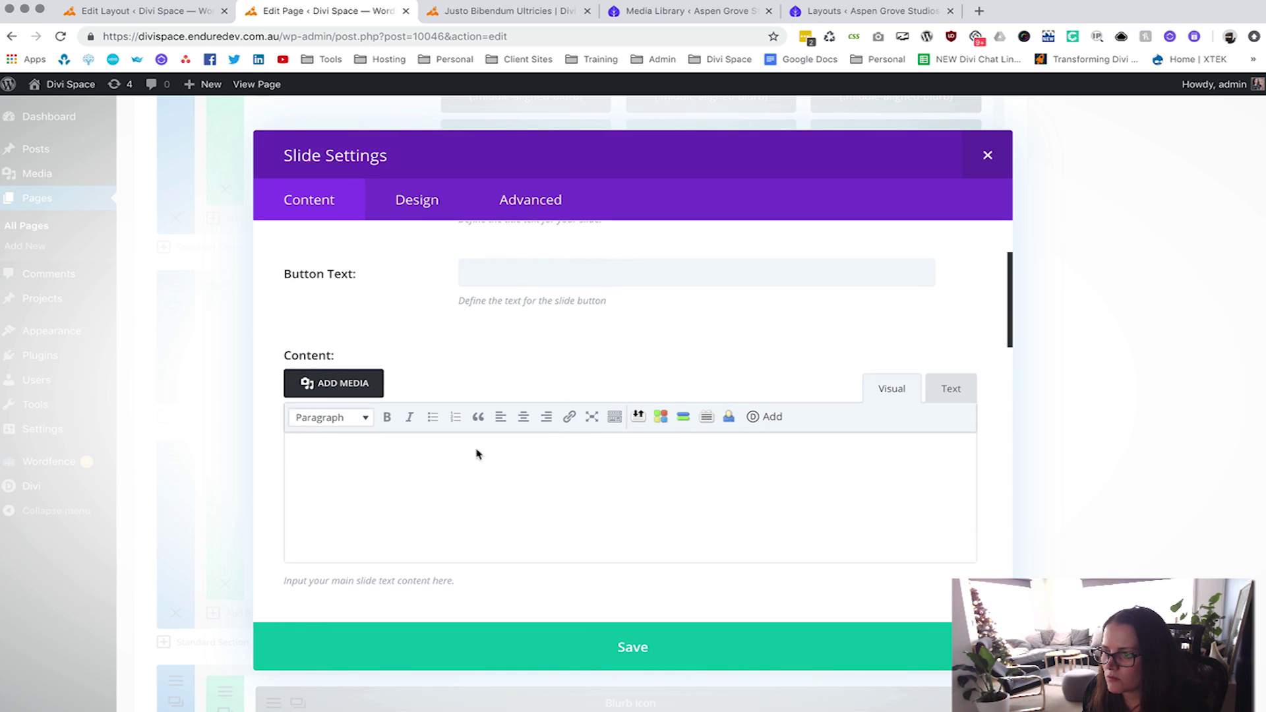
pyautogui.click(769, 418)
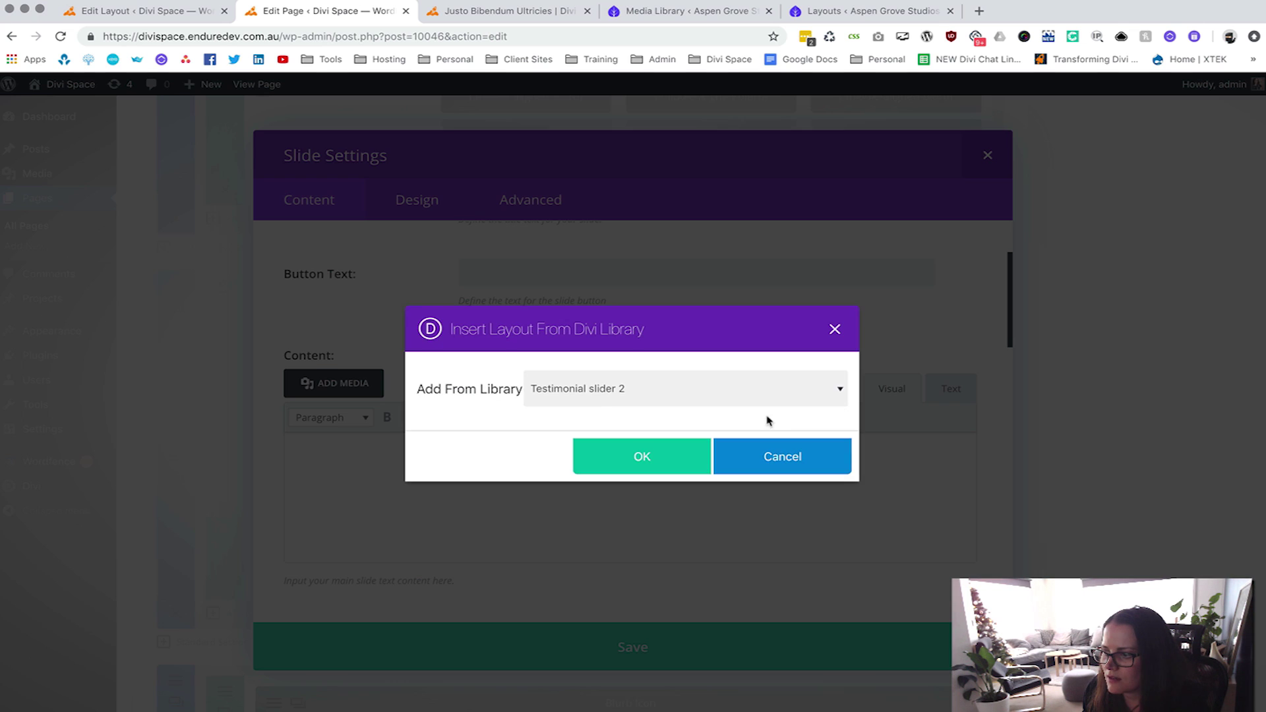
pyautogui.click(598, 393)
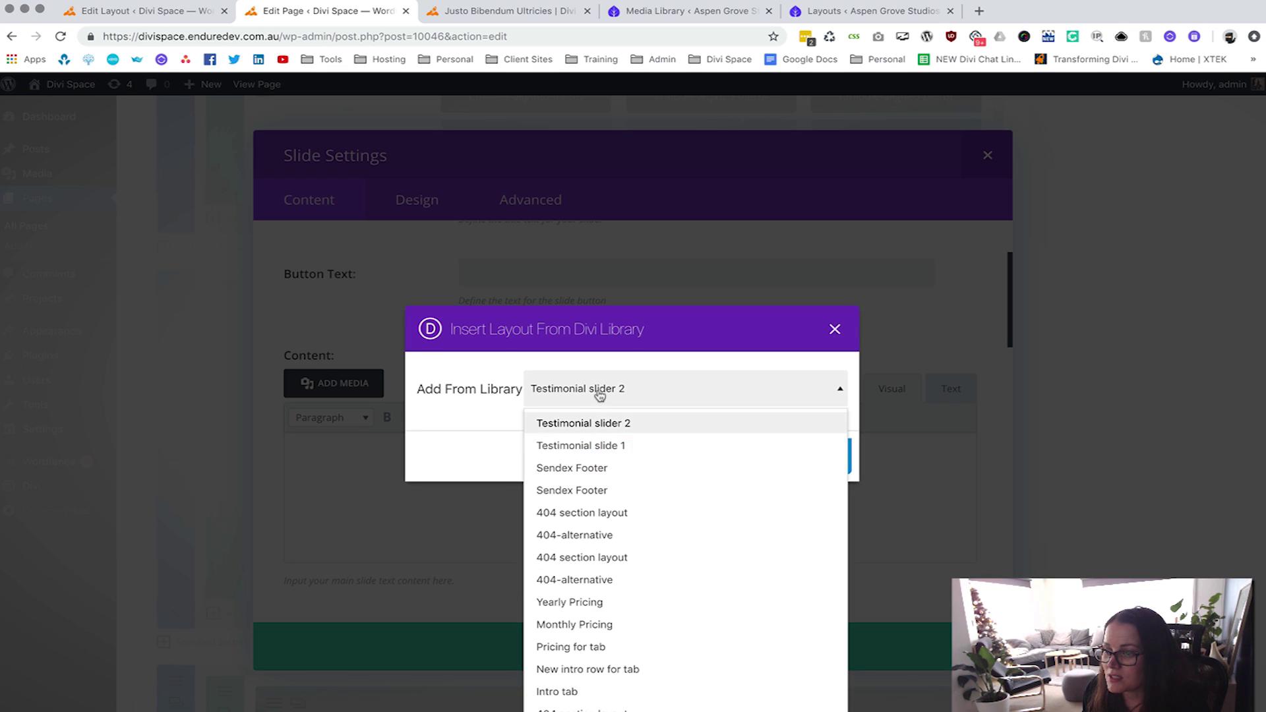
pyautogui.click(588, 448)
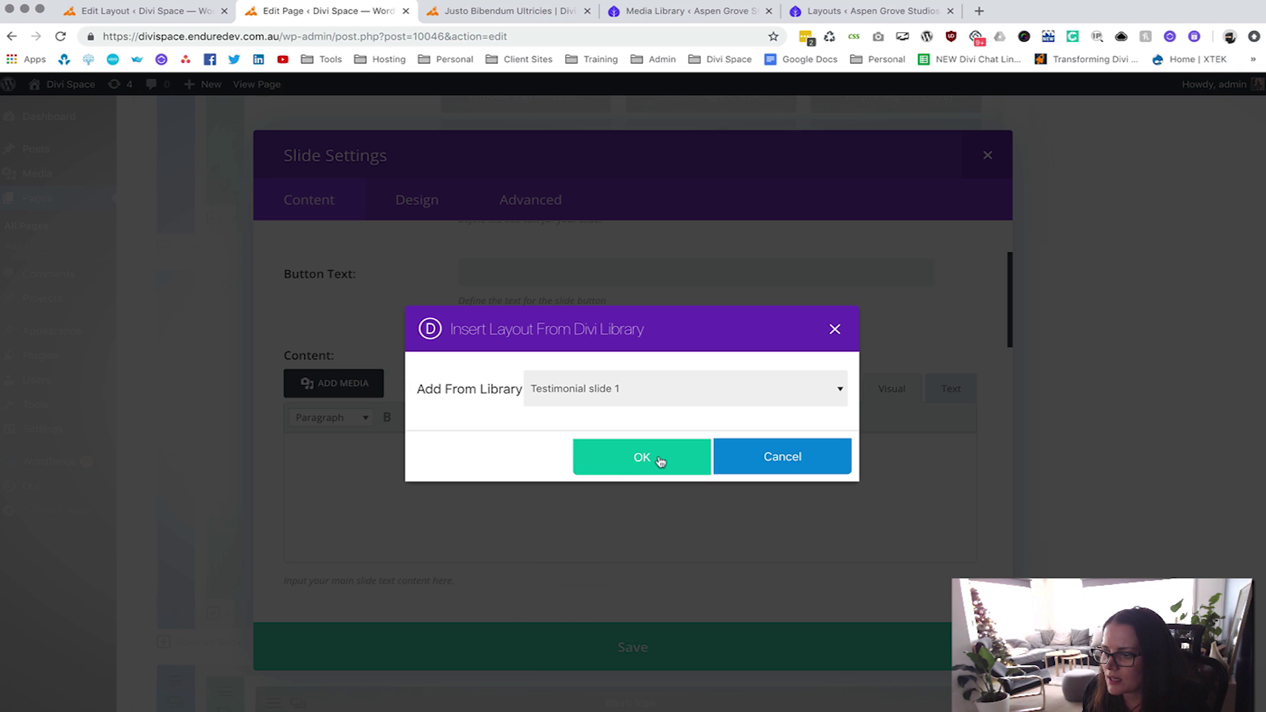
pyautogui.click(660, 462)
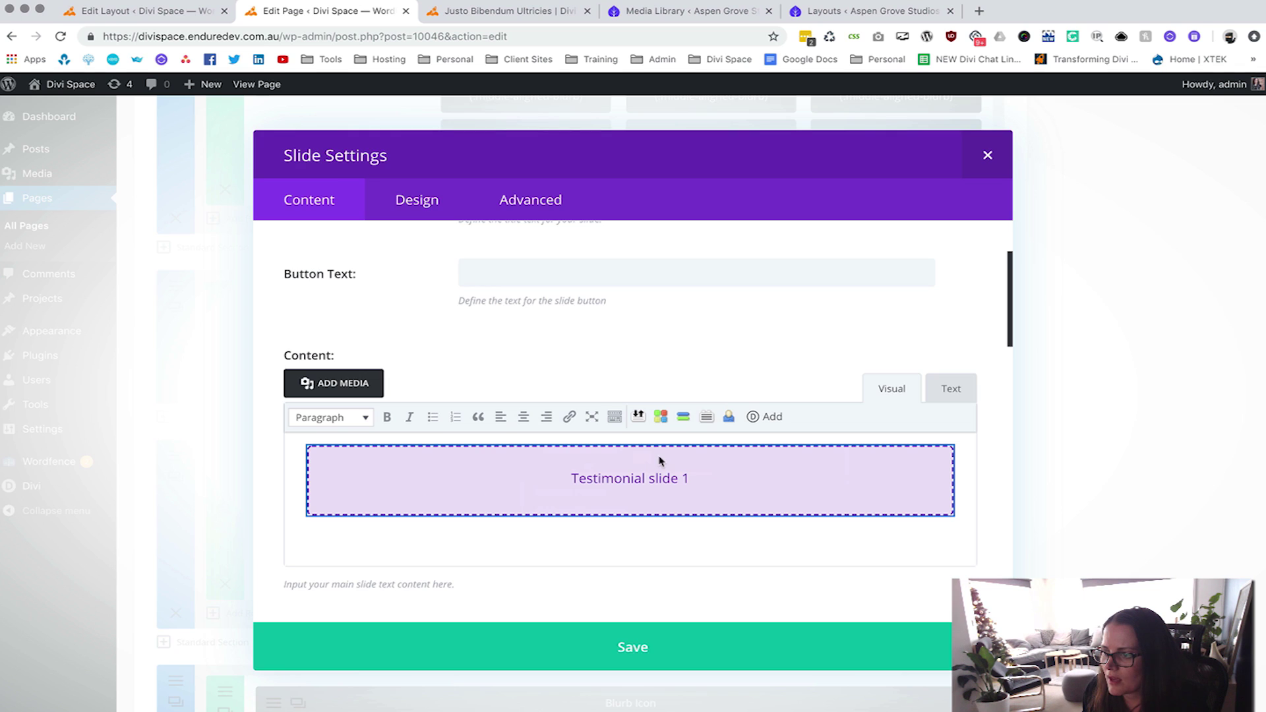
# Set the slide's text colour to Dark.
pyautogui.click(420, 202)
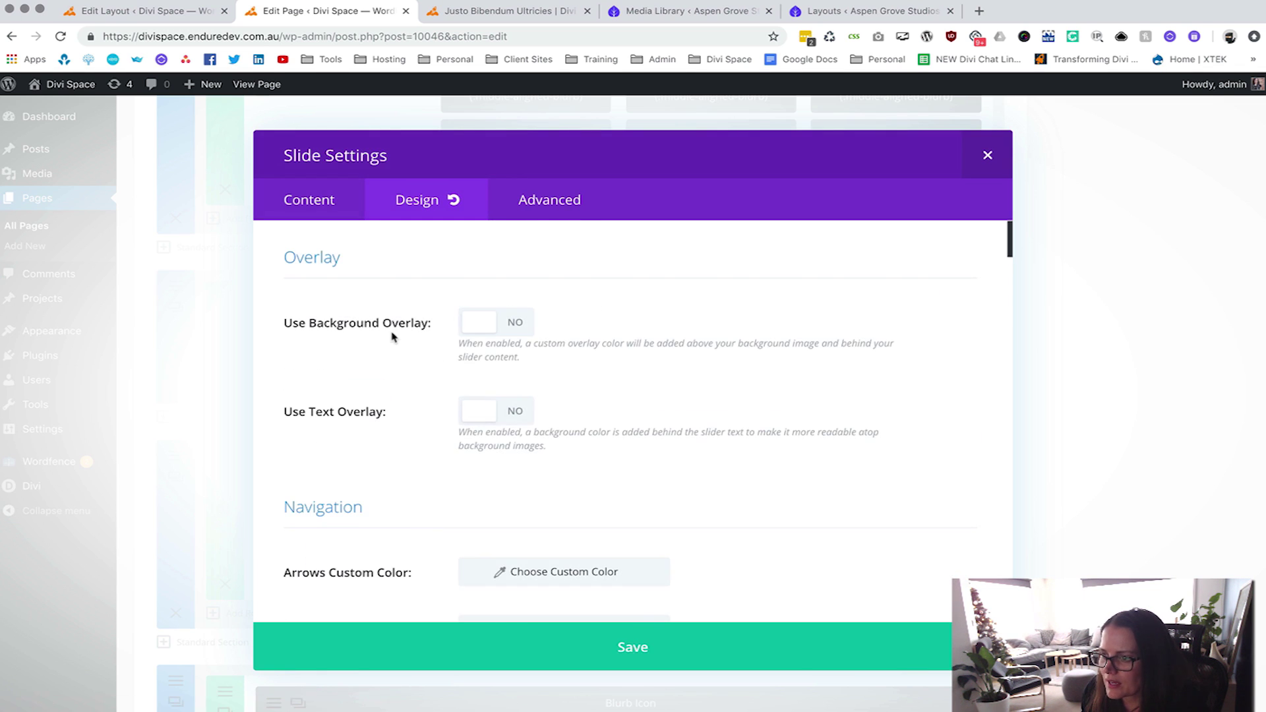
pyautogui.scroll(-4, 393, 335)
pyautogui.scroll(-15, 392, 337)
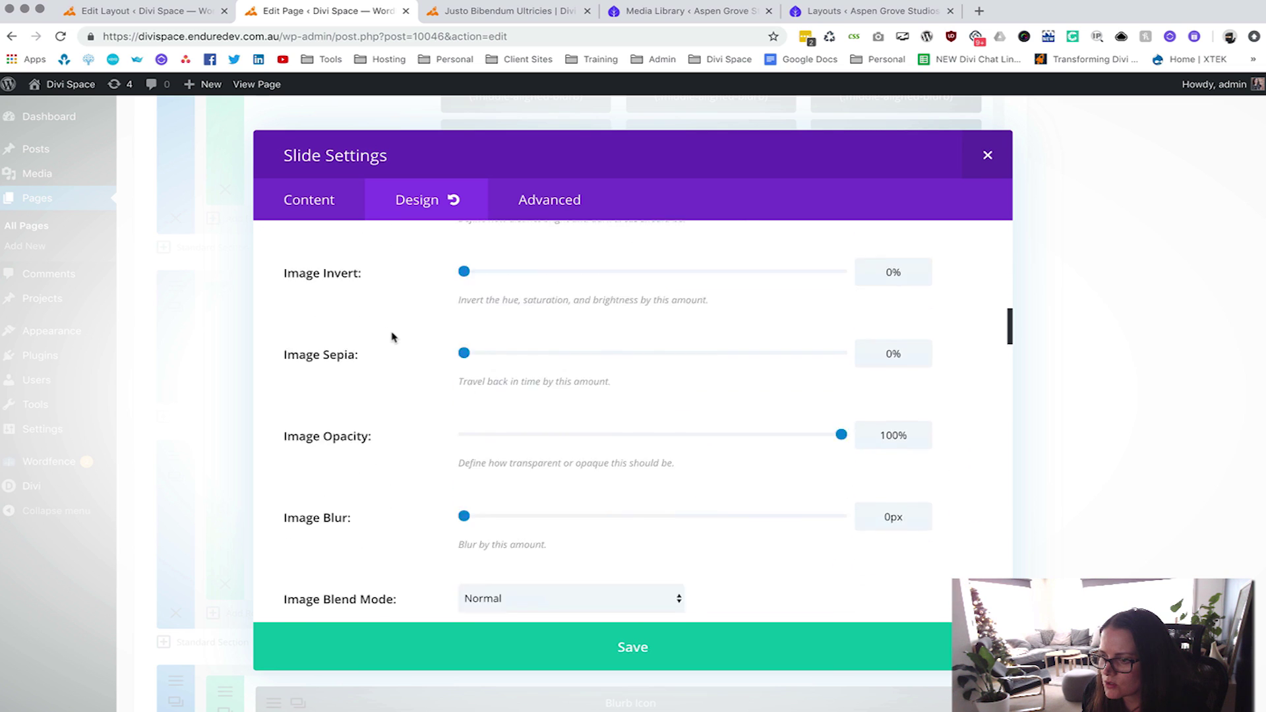
pyautogui.scroll(-5, 392, 337)
pyautogui.click(484, 333)
pyautogui.click(482, 373)
# Save the first slide, duplicate it, and open the second slide's settings.
pyautogui.click(637, 649)
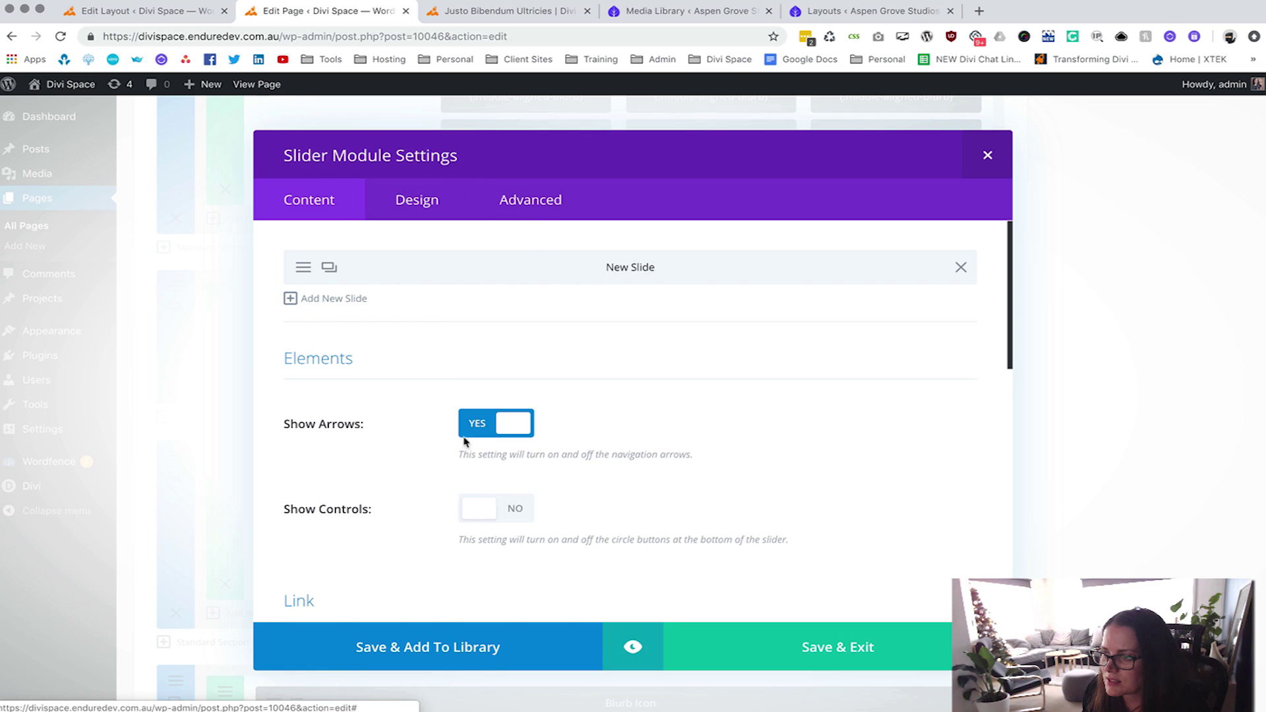
pyautogui.click(329, 267)
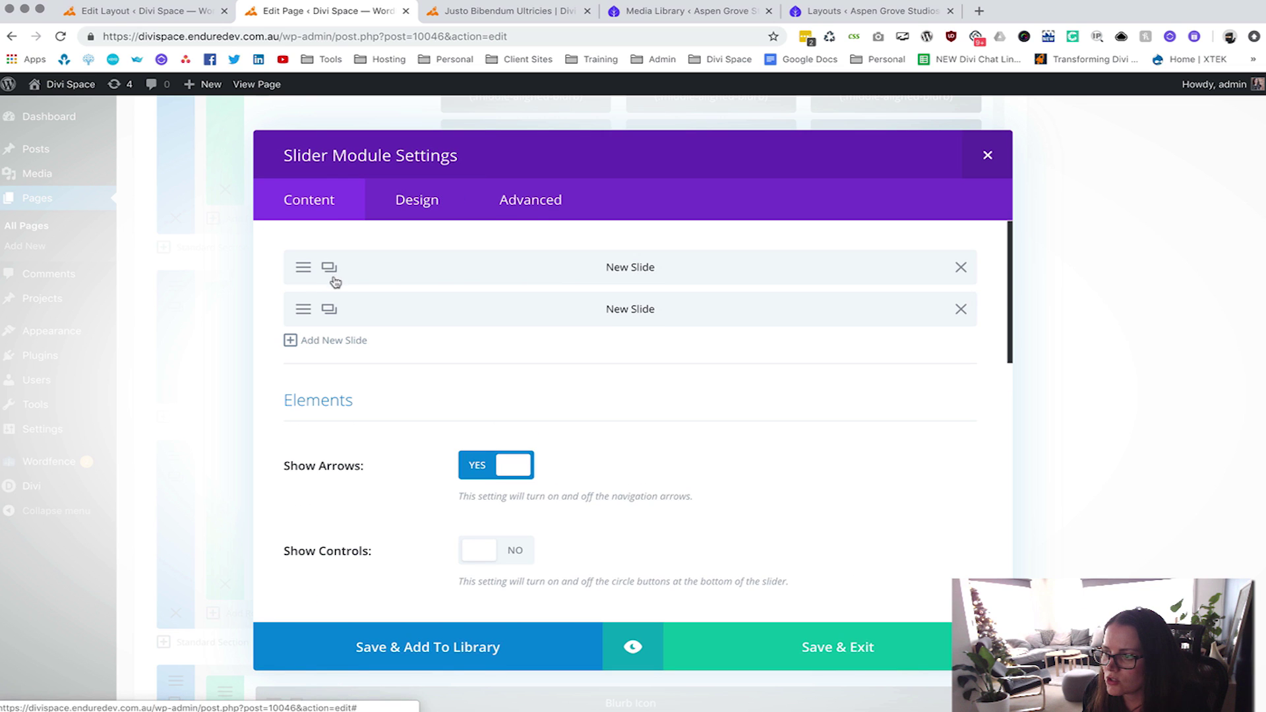
pyautogui.click(303, 313)
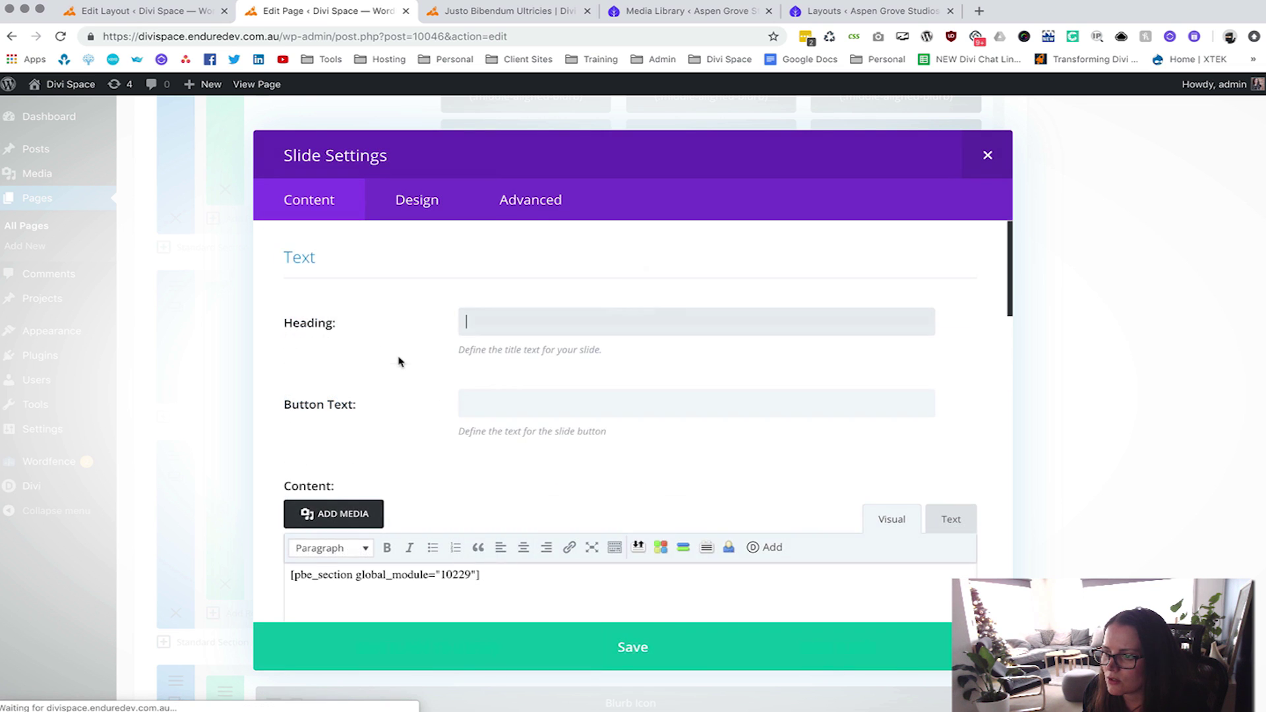
pyautogui.scroll(-3, 370, 429)
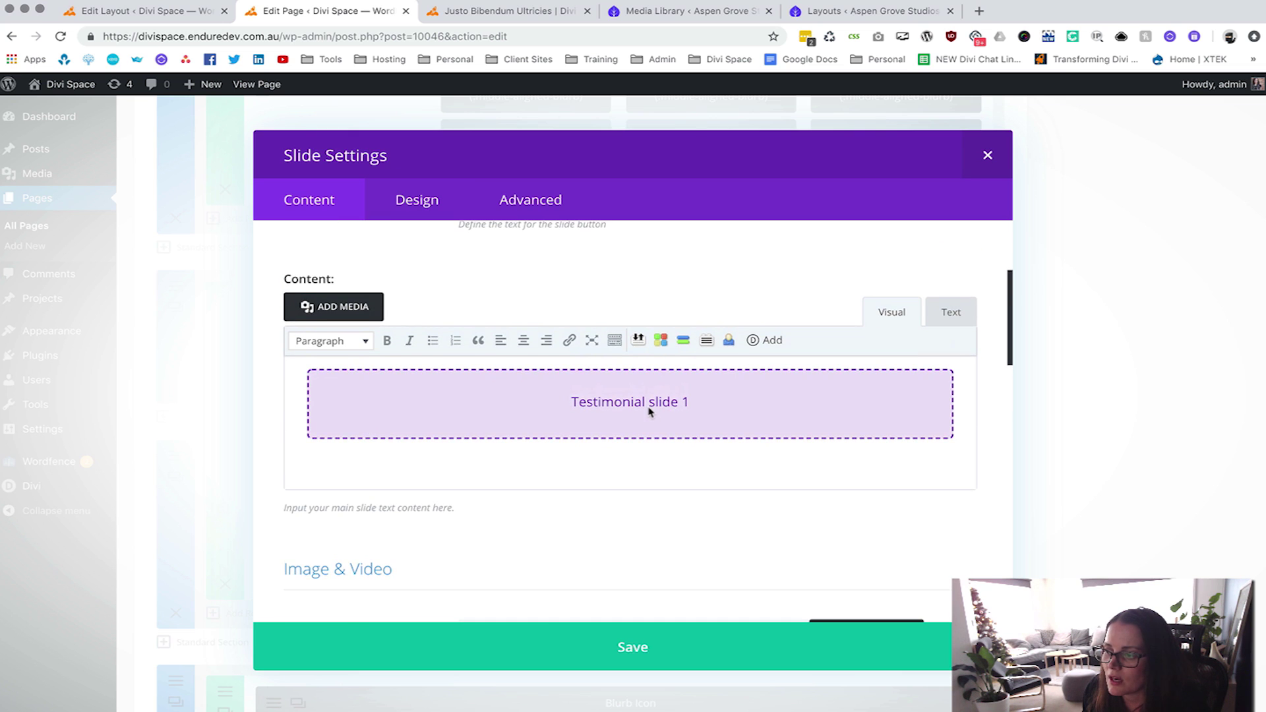
# Replace the second slide's Testimonial slide 1 block with the 'Testimonial slider 2' layout and save.
pyautogui.click(649, 411)
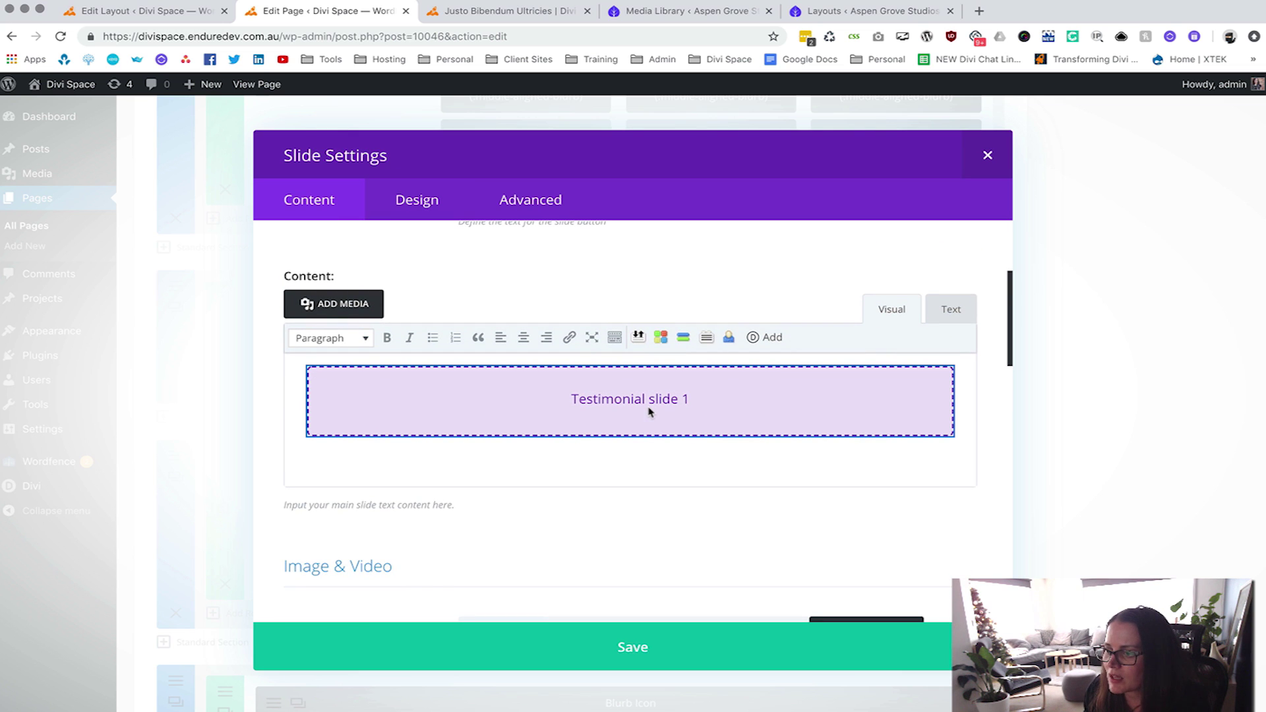
pyautogui.click(951, 315)
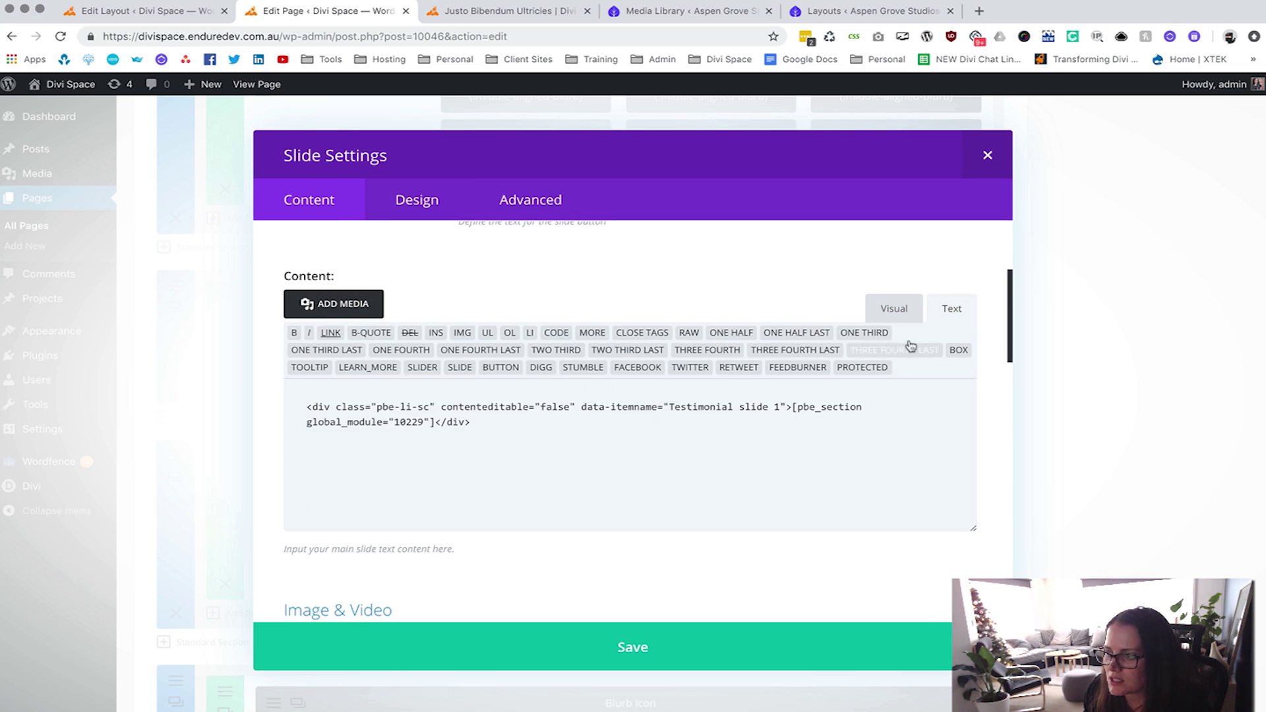
pyautogui.click(893, 309)
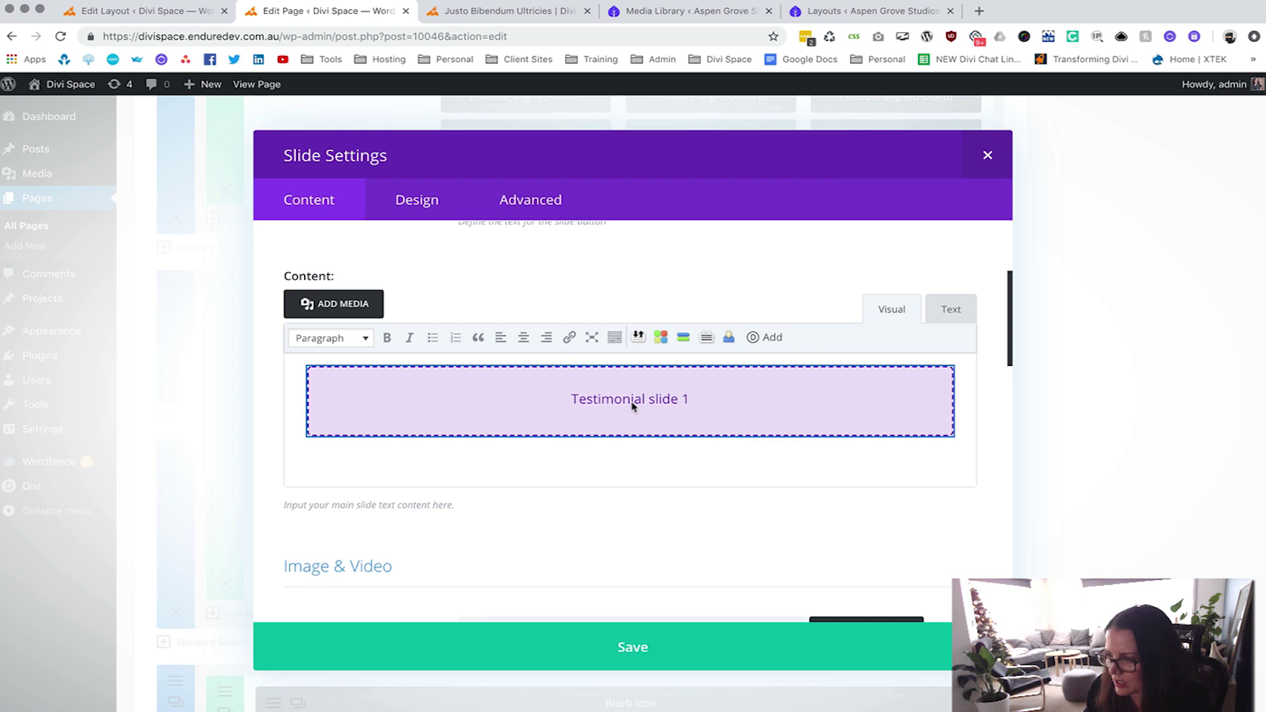
pyautogui.press('BackSpace')
pyautogui.click(767, 337)
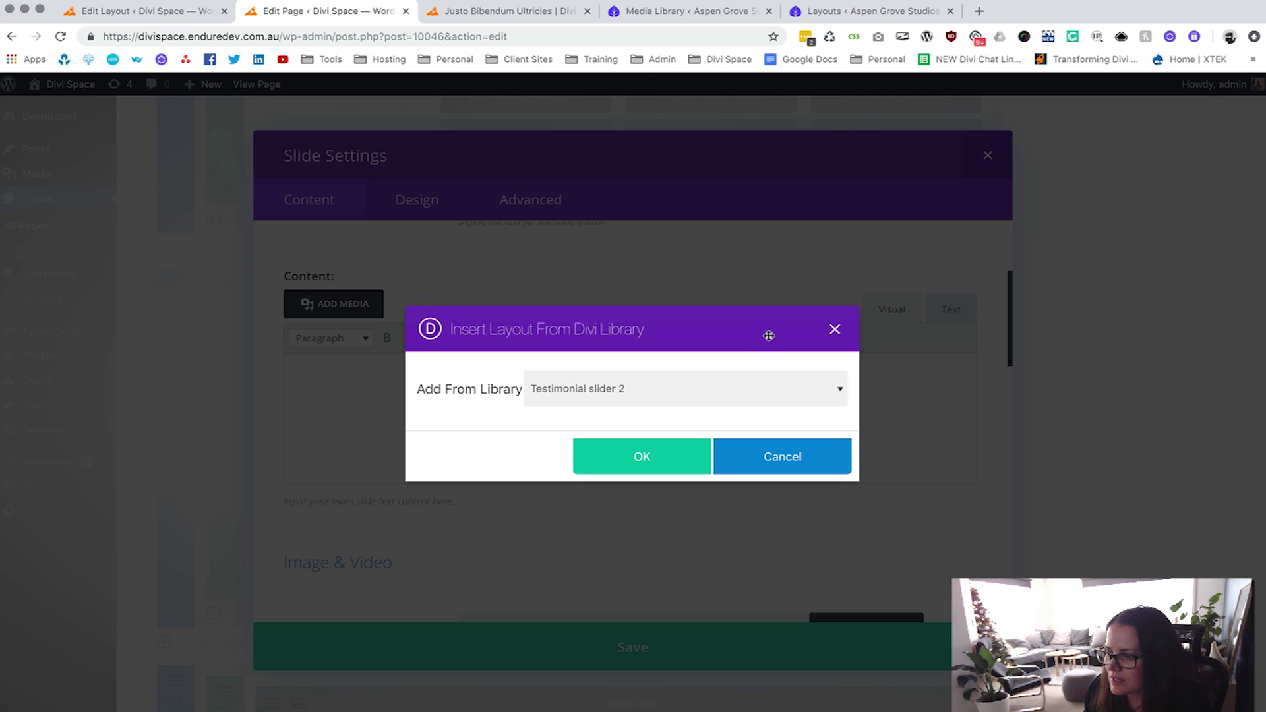
pyautogui.click(643, 469)
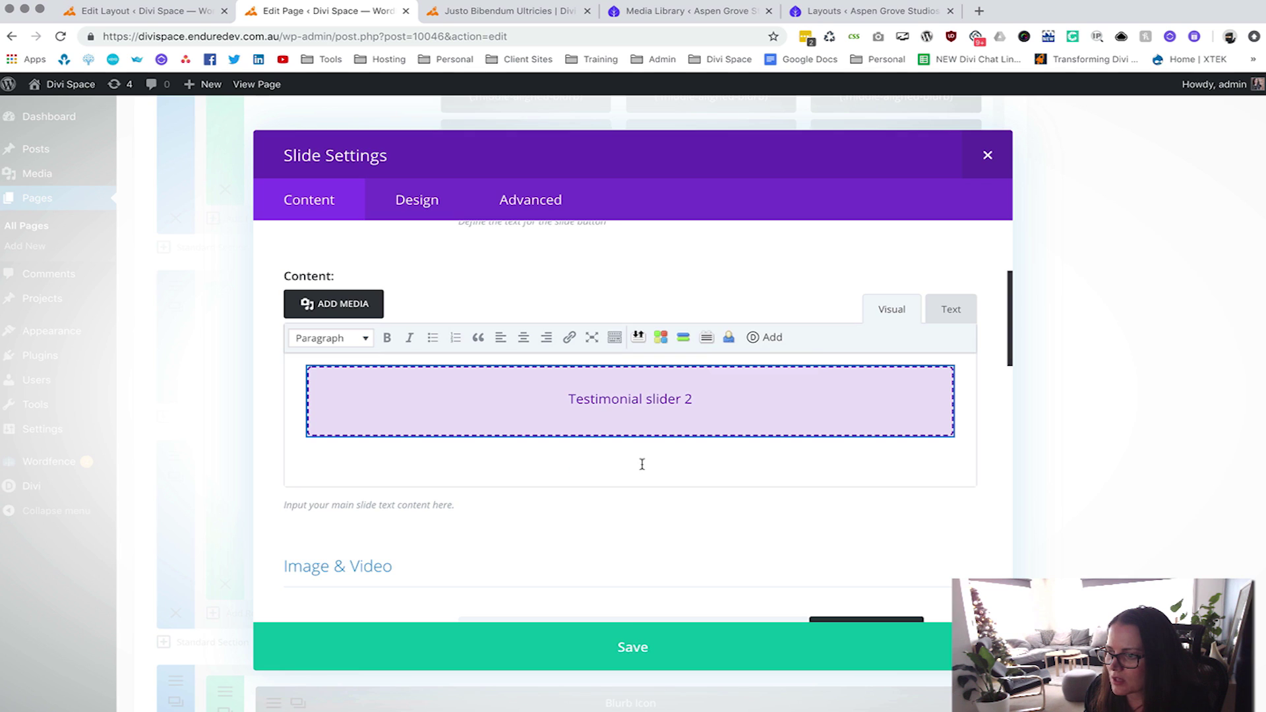
pyautogui.click(633, 650)
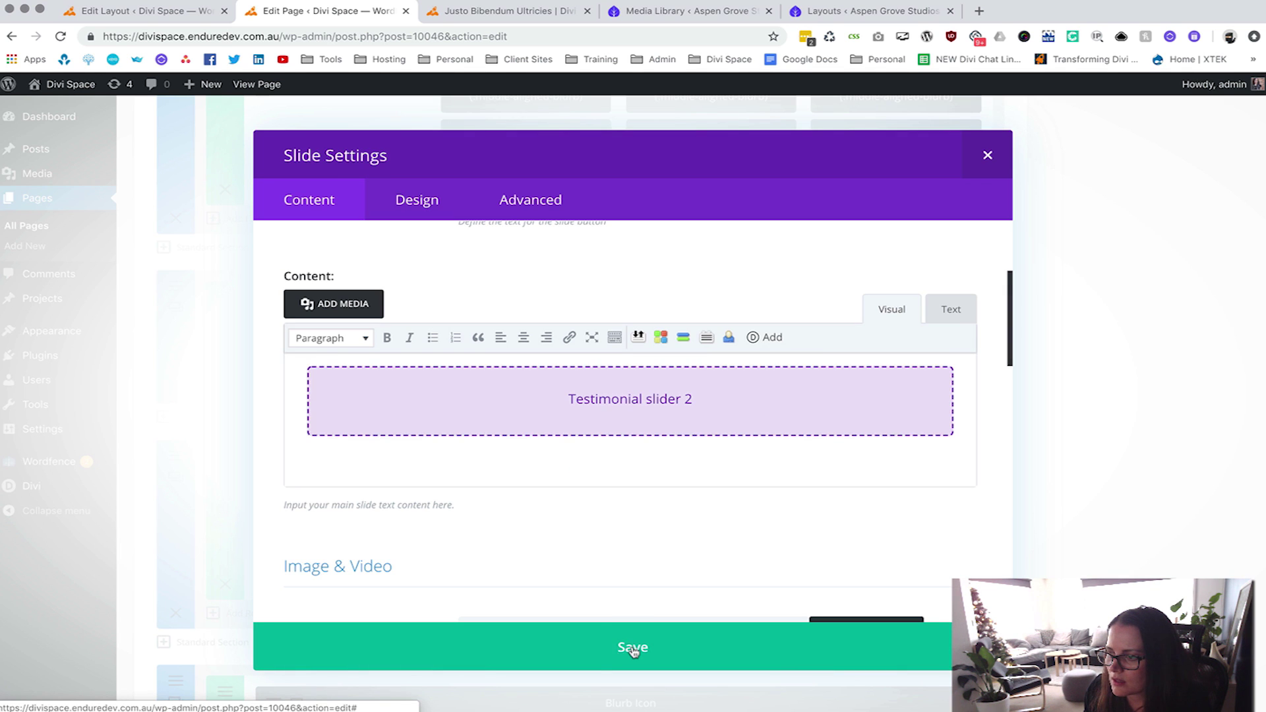
pyautogui.click(817, 649)
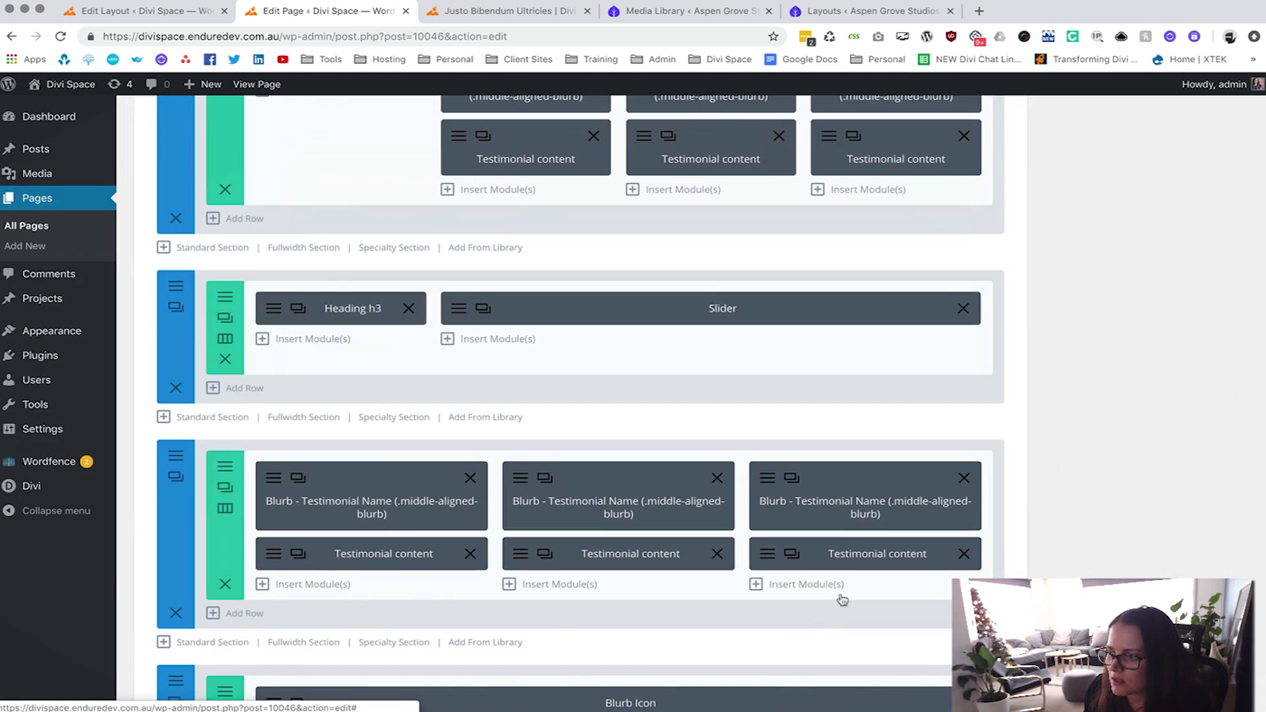
# Save the updated page.
pyautogui.scroll(-5, 1016, 370)
pyautogui.scroll(15, 1015, 370)
pyautogui.press('super+s')
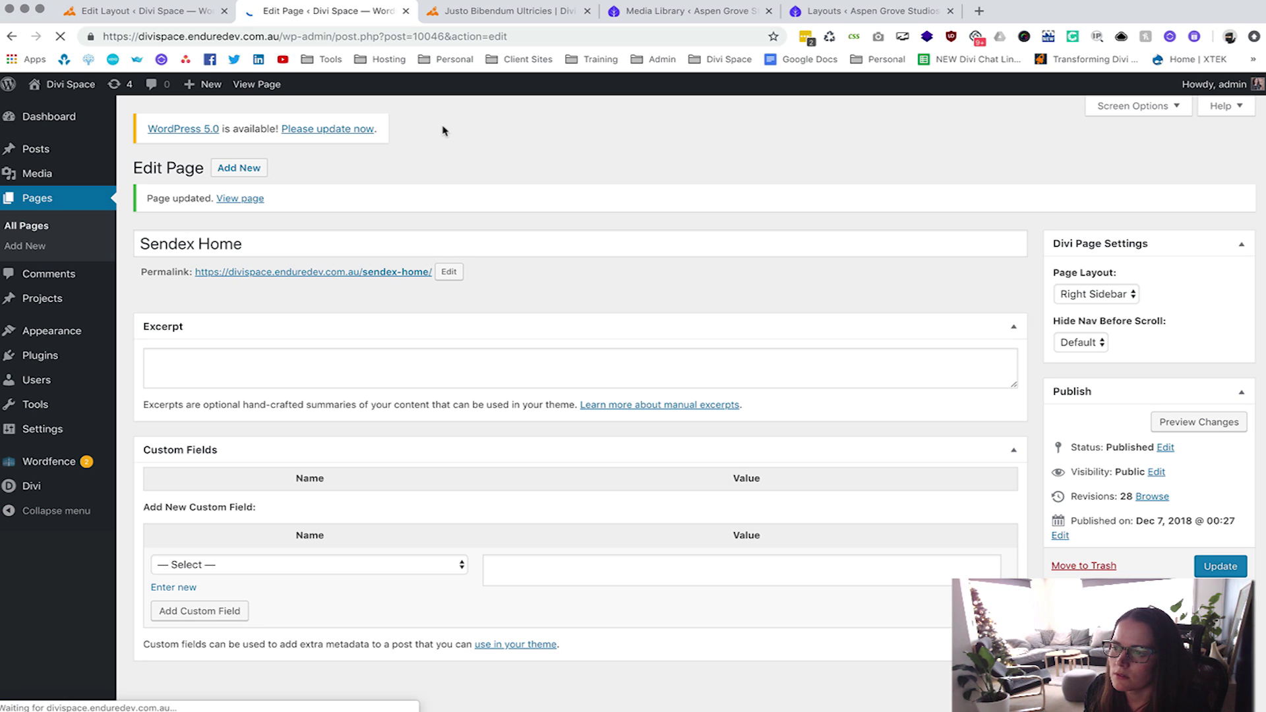
# Check the Happy Customers slider on the live Sendex Home page, then enable the Visual Builder.
pyautogui.click(256, 83)
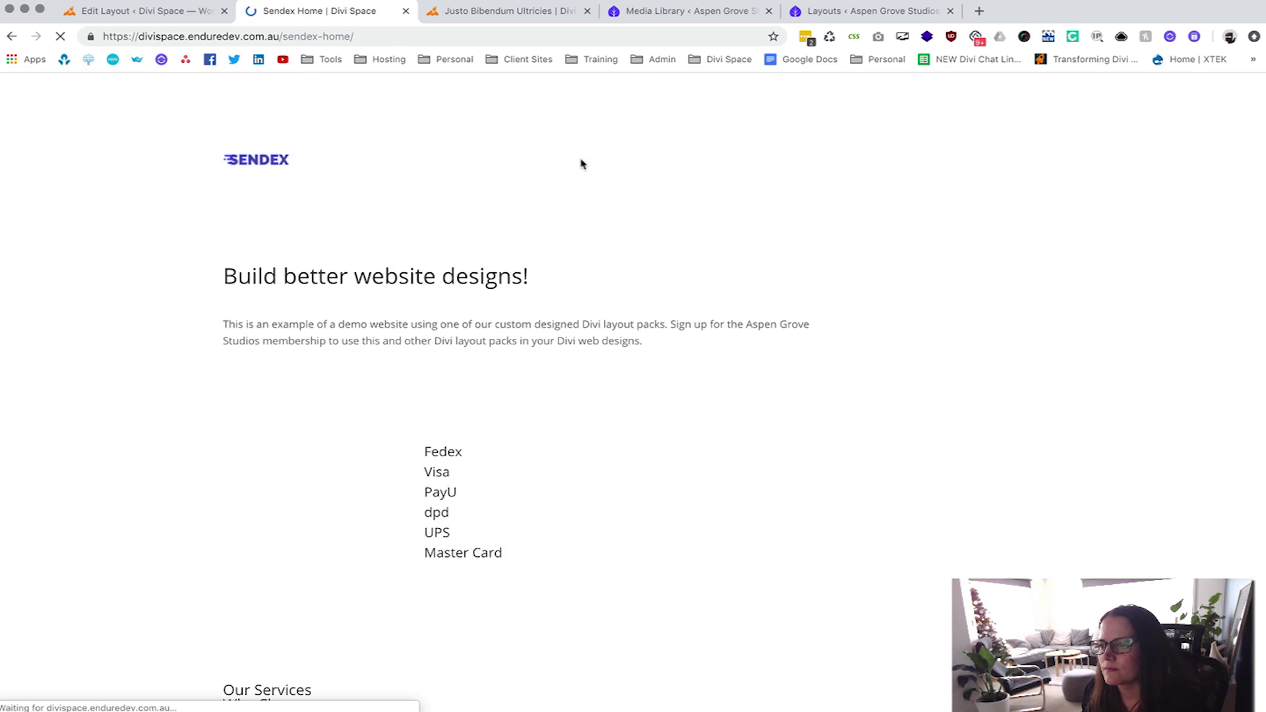
pyautogui.scroll(-15, 560, 257)
pyautogui.scroll(-10, 541, 262)
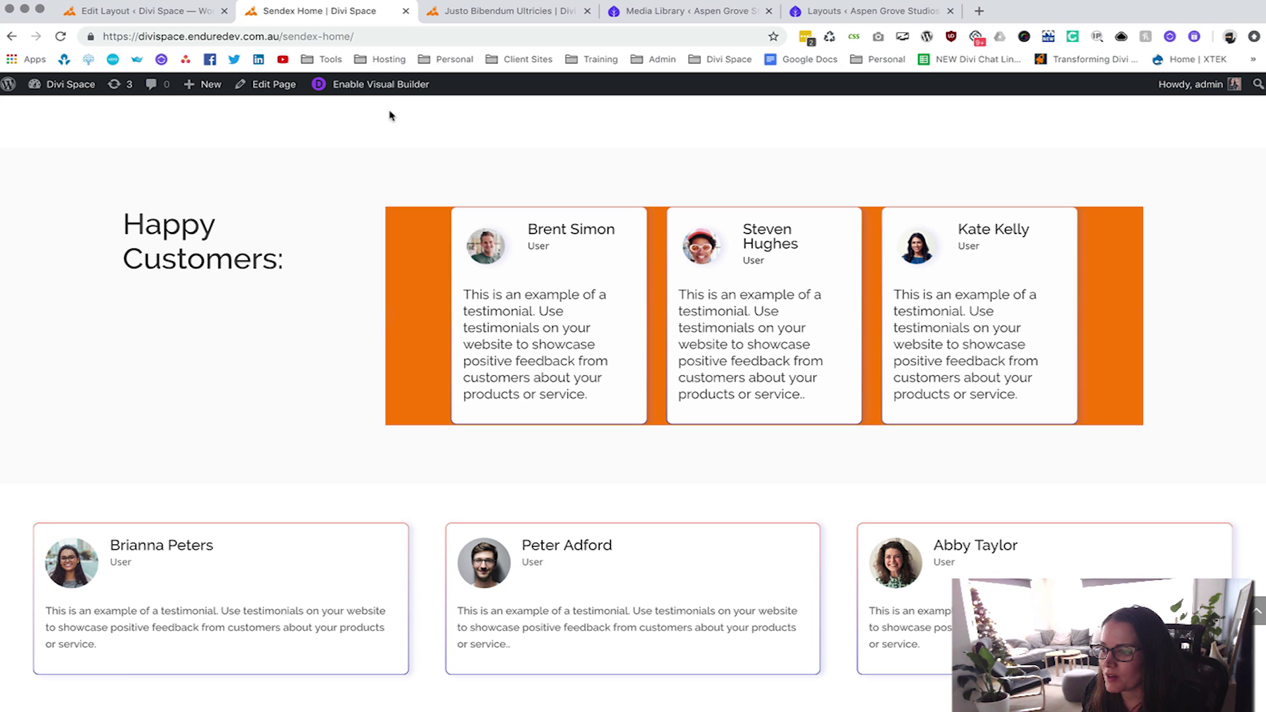
pyautogui.click(387, 84)
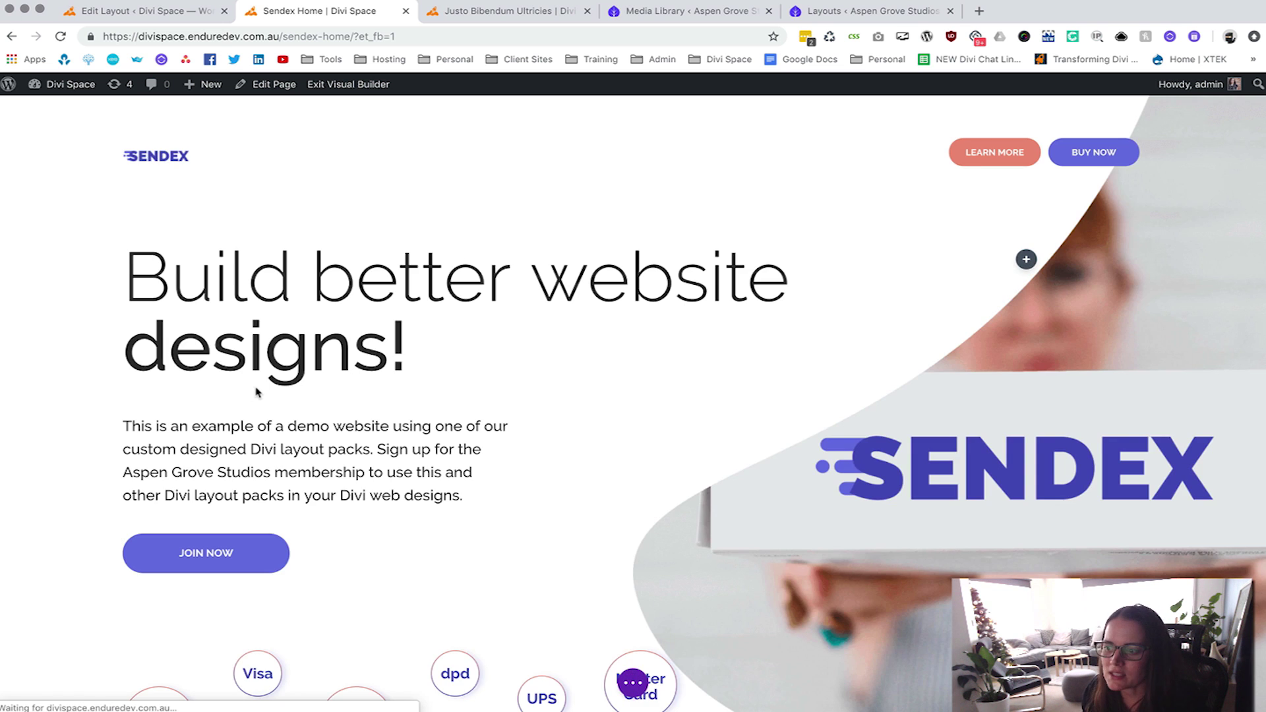
# Set the first slide's background colour opacity to 0, making it fully transparent.
pyautogui.scroll(-20, 311, 362)
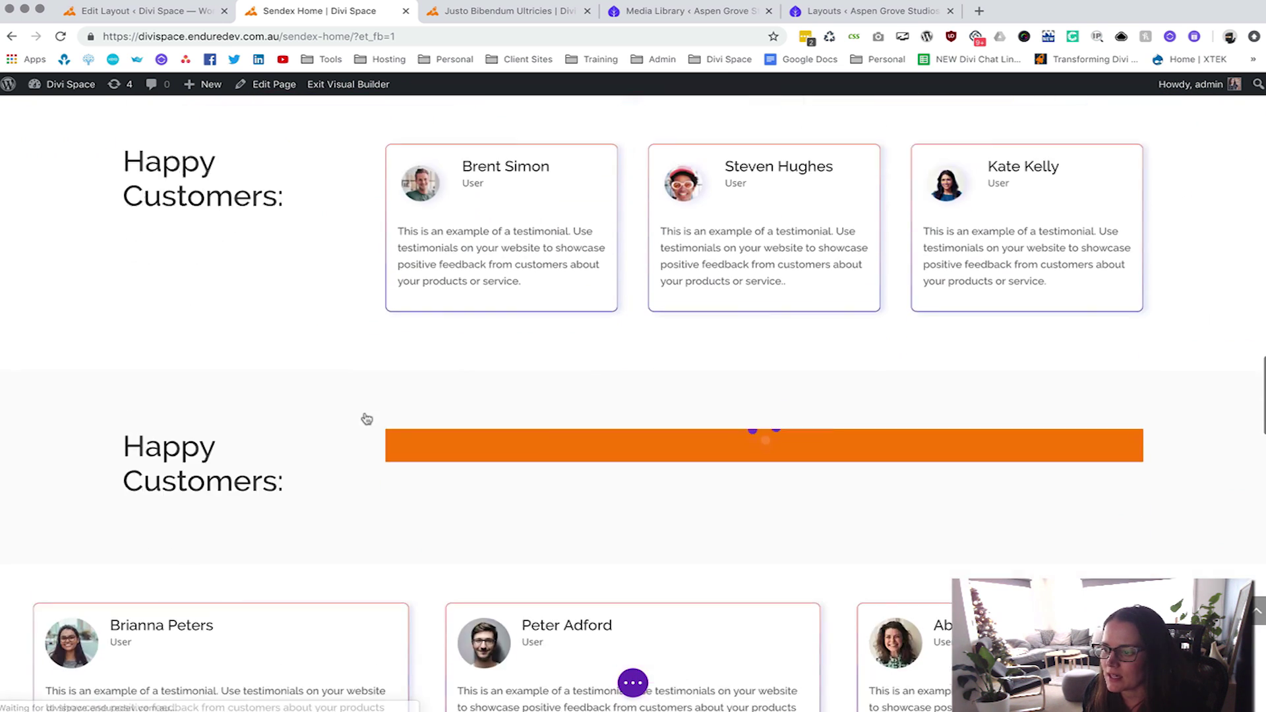
pyautogui.moveTo(596, 438)
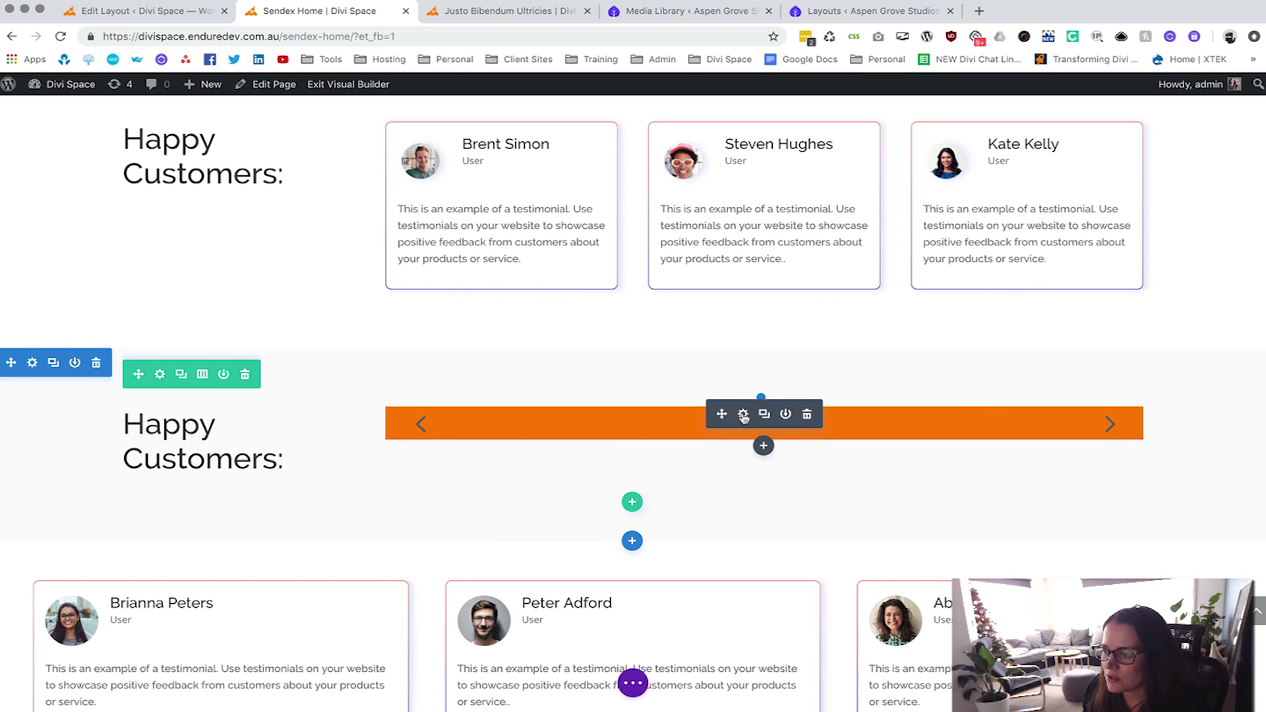
pyautogui.click(743, 414)
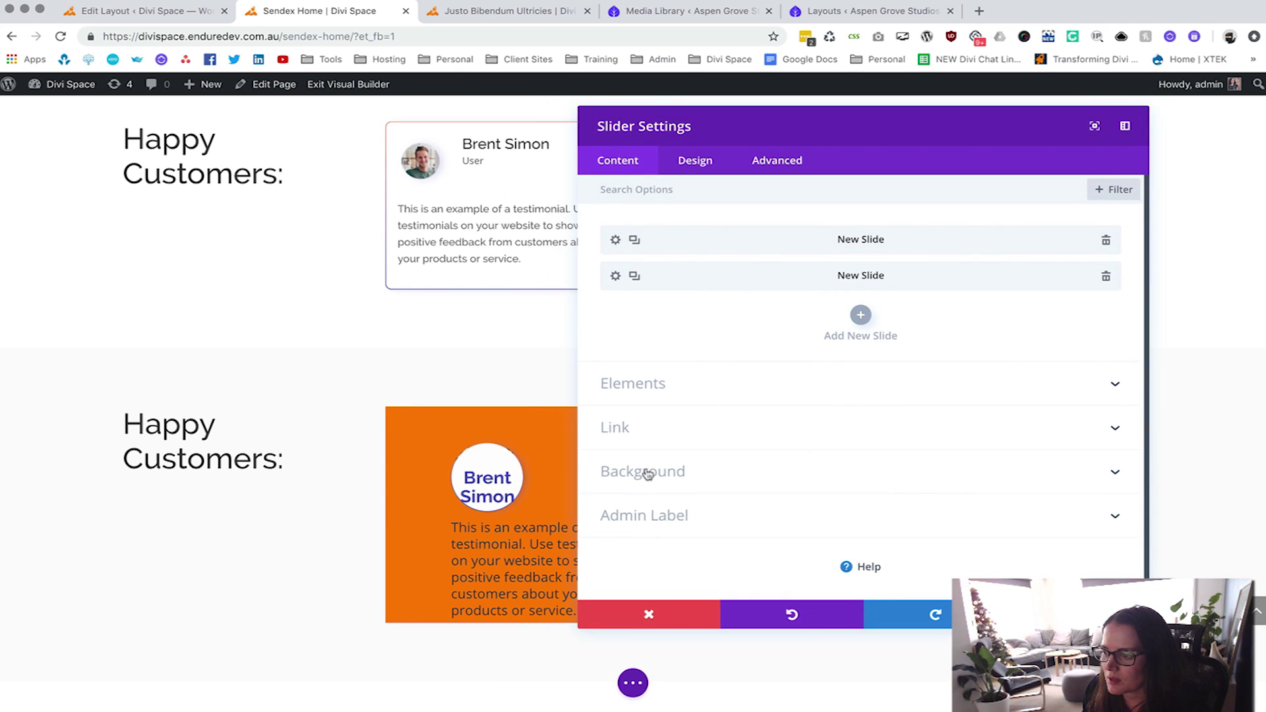
pyautogui.click(647, 474)
pyautogui.scroll(-2, 851, 527)
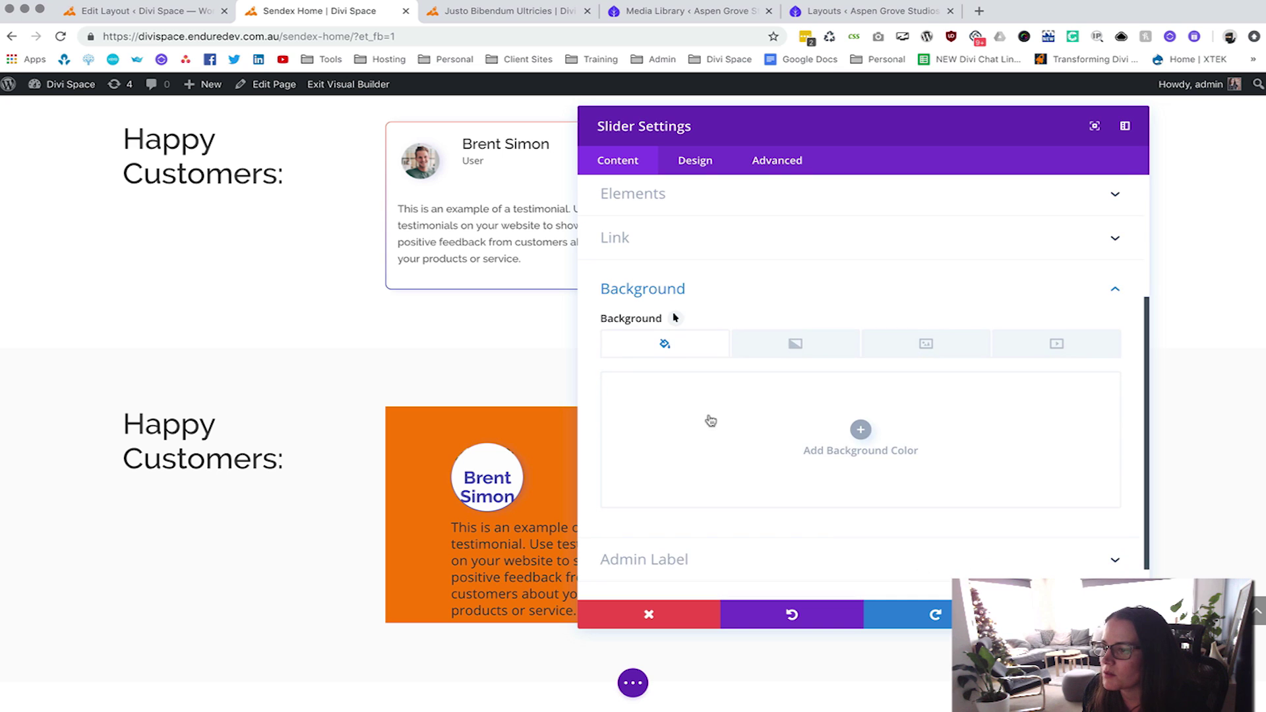
pyautogui.scroll(3, 710, 421)
pyautogui.click(618, 210)
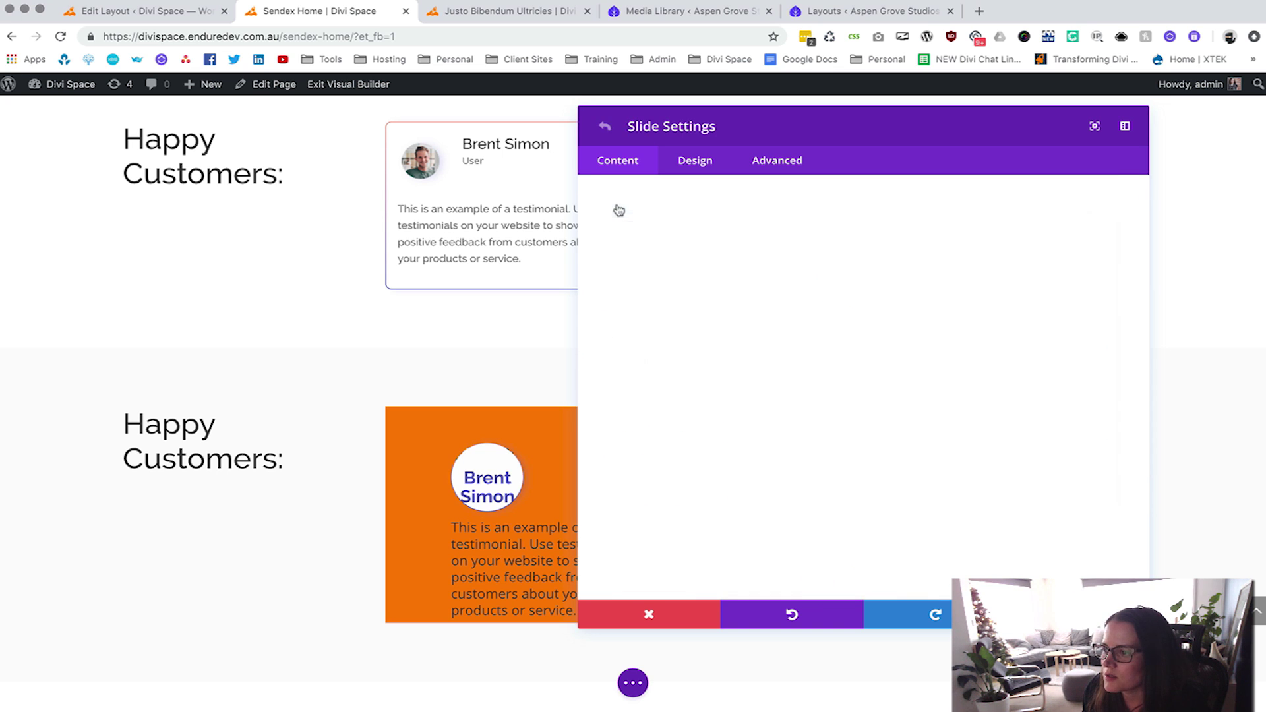
pyautogui.click(899, 457)
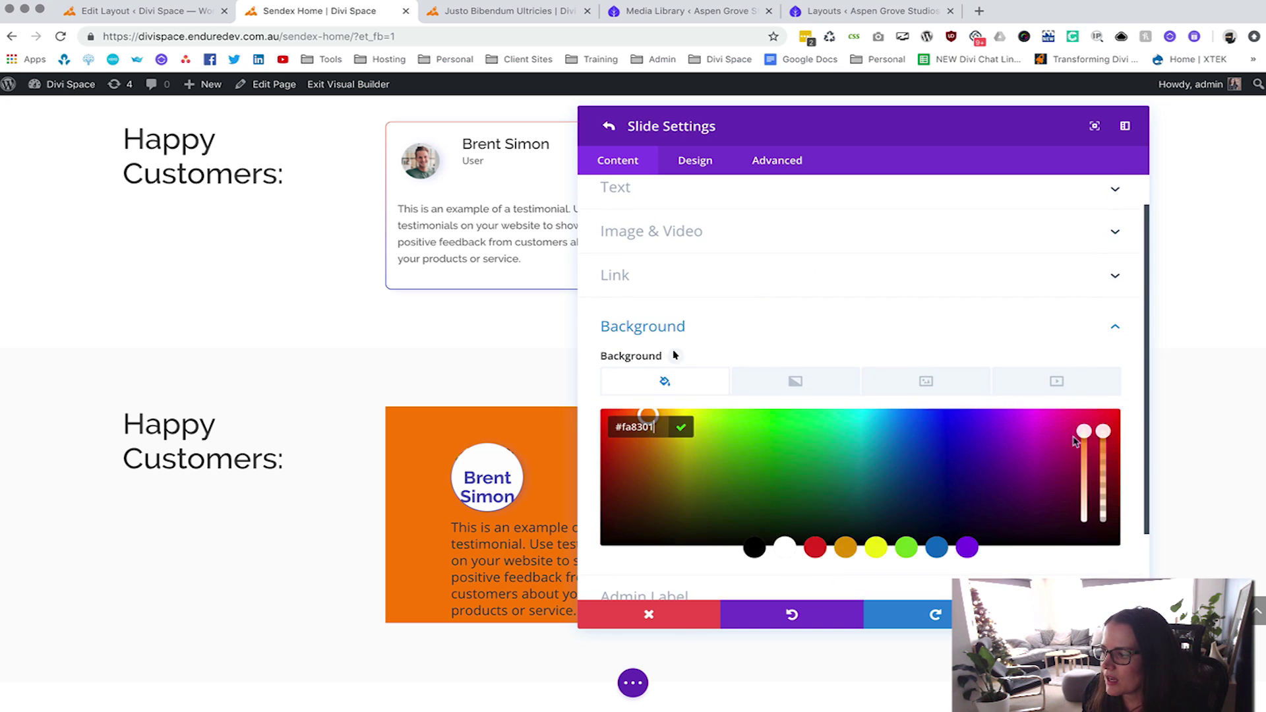
pyautogui.click(678, 382)
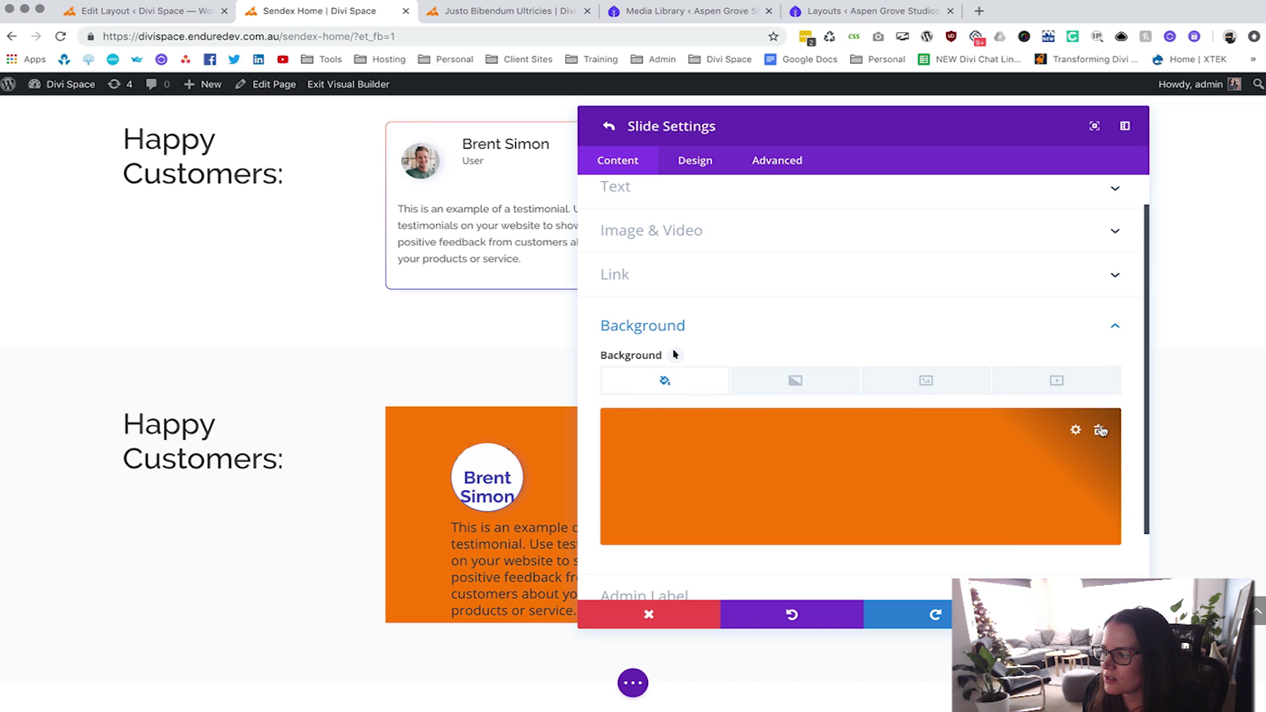
pyautogui.click(910, 475)
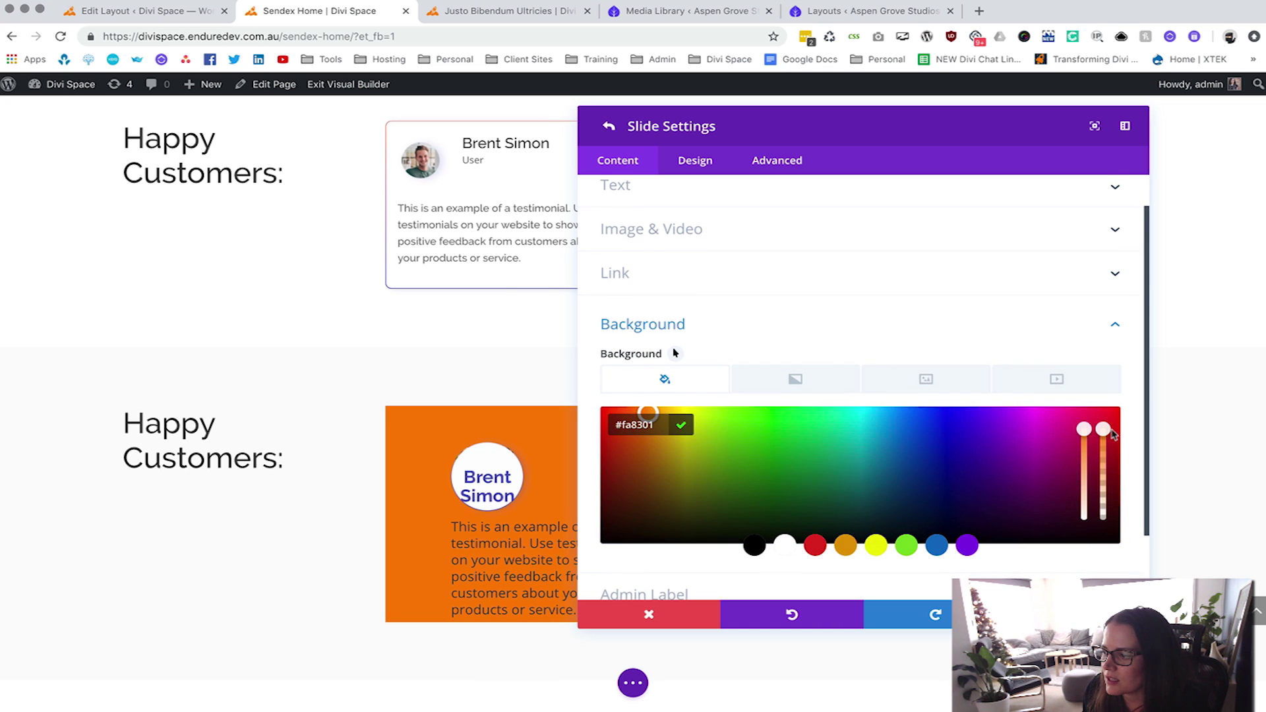
pyautogui.moveTo(1103, 429); pyautogui.dragTo(1104, 536)
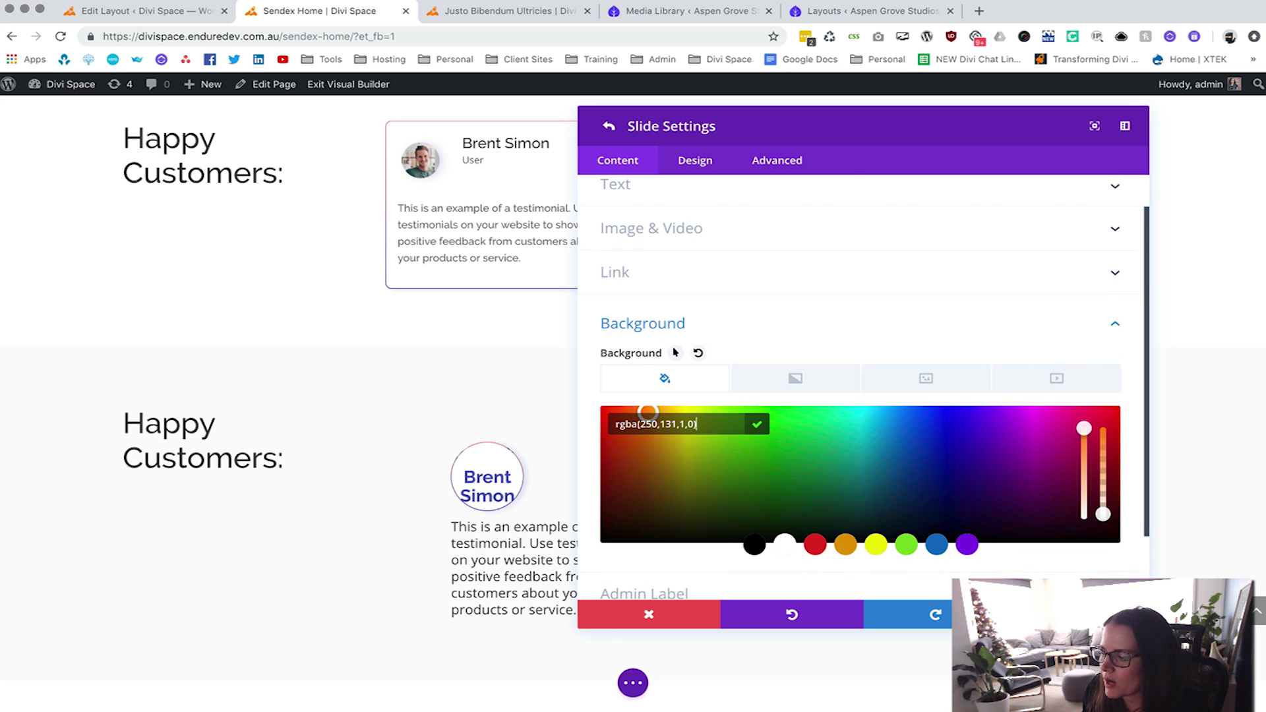
# Set the second slide's background opacity to 0, then close the slider settings.
pyautogui.click(608, 126)
pyautogui.scroll(3, 803, 323)
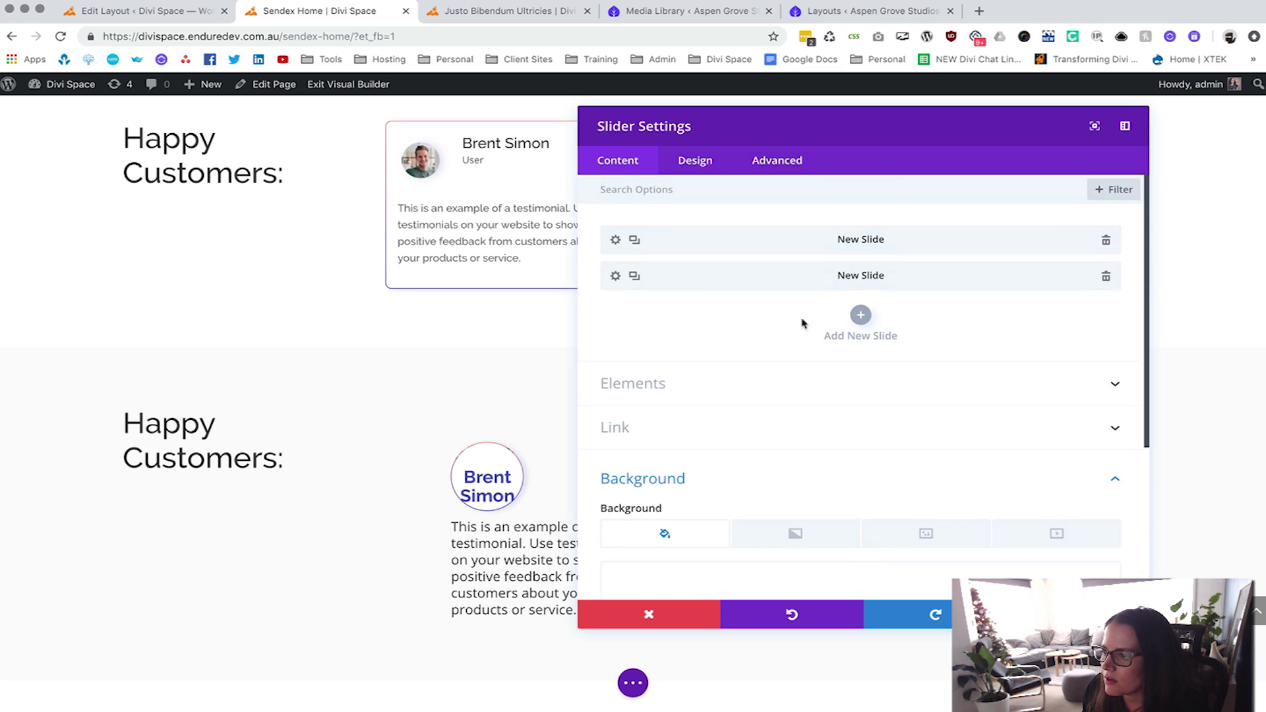
pyautogui.click(625, 280)
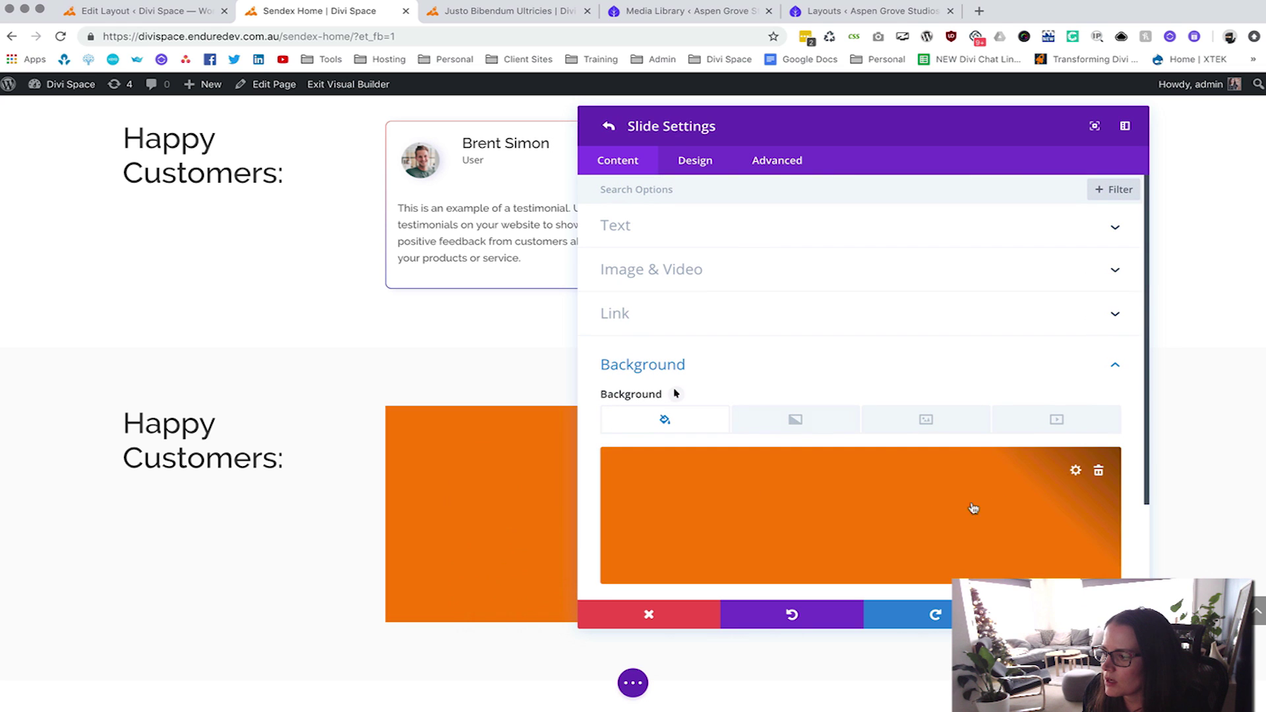
pyautogui.click(1003, 508)
pyautogui.moveTo(1103, 469); pyautogui.dragTo(1103, 555)
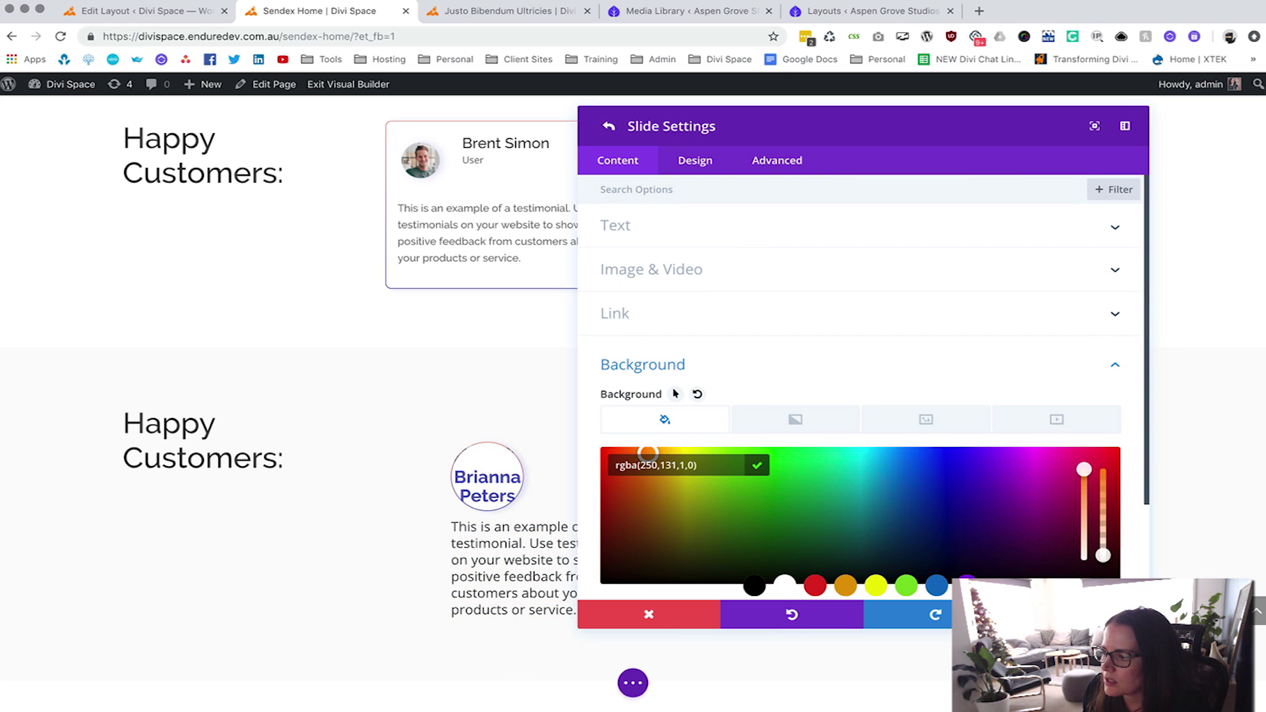
pyautogui.press('Return')
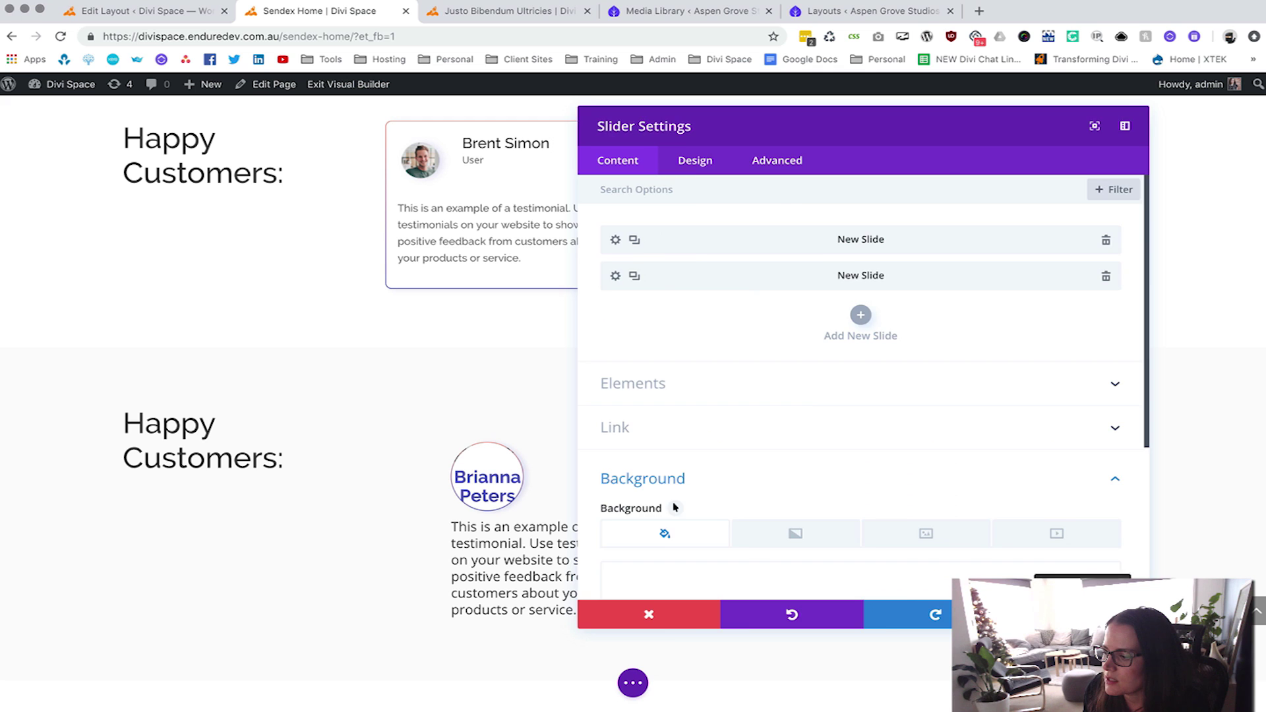
pyautogui.press('Return')
pyautogui.click(633, 682)
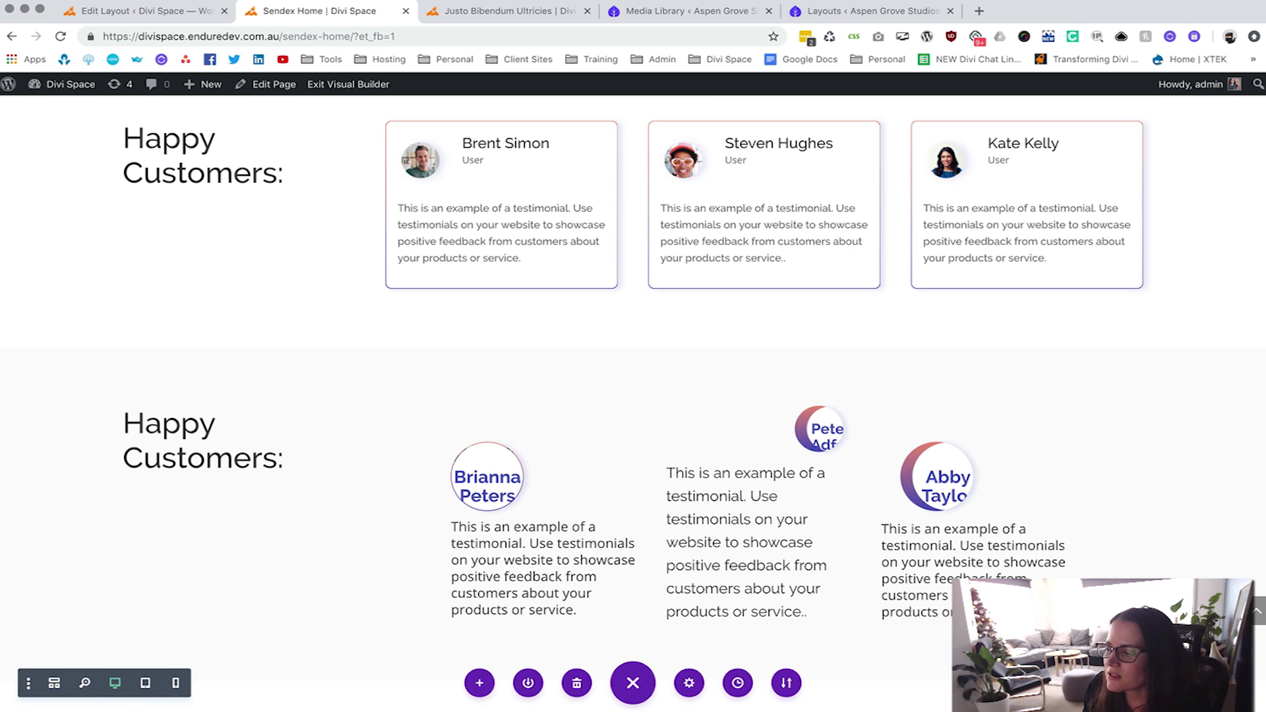